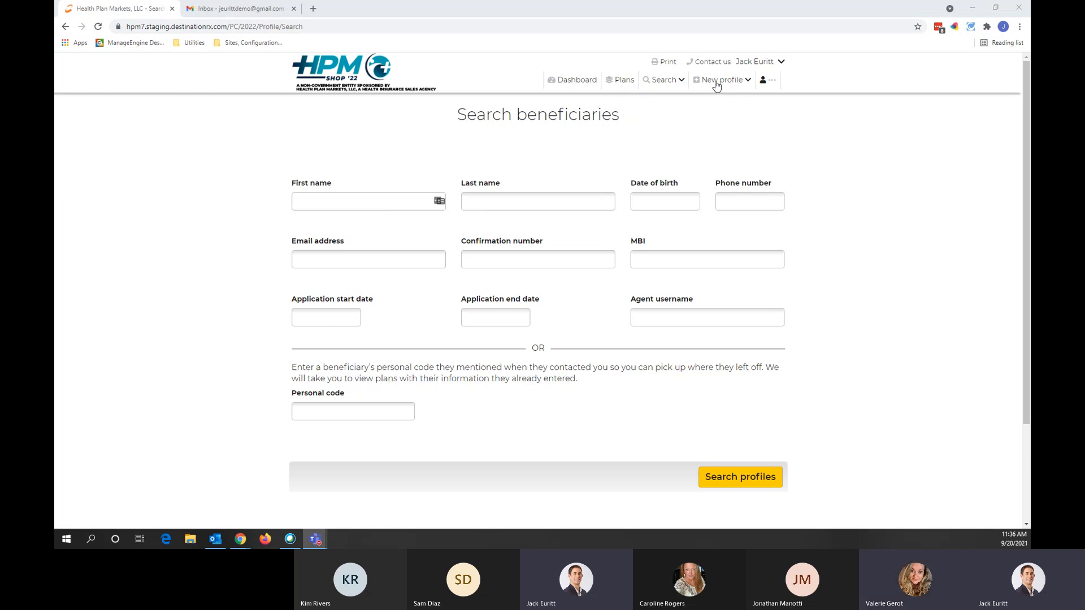
Step: Open Plans, dismiss the Enter ZIP code prompt, and return to the agent Dashboard
click(619, 85)
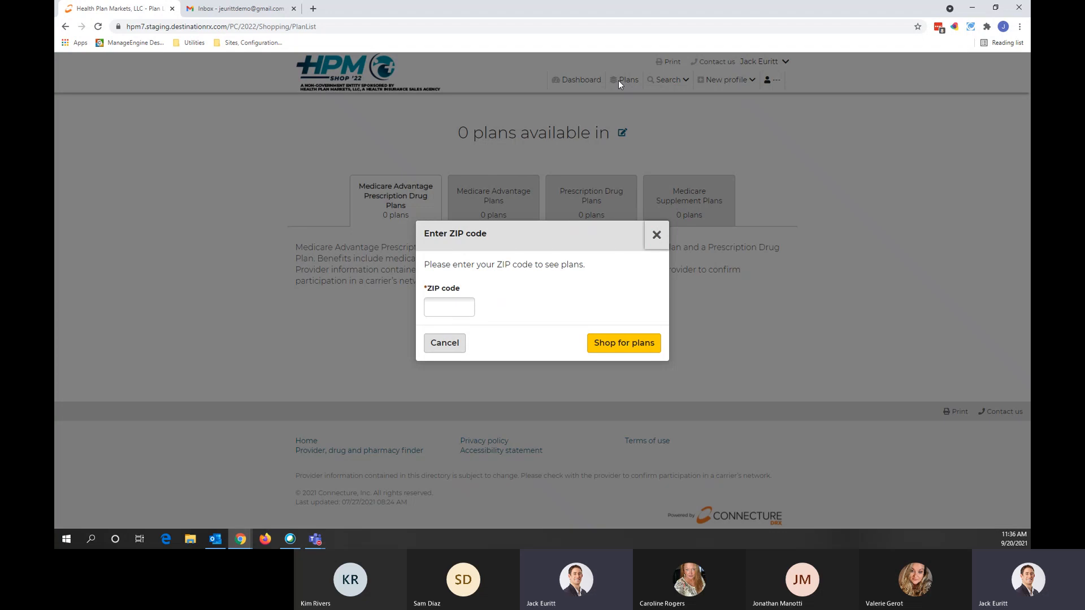
click(656, 233)
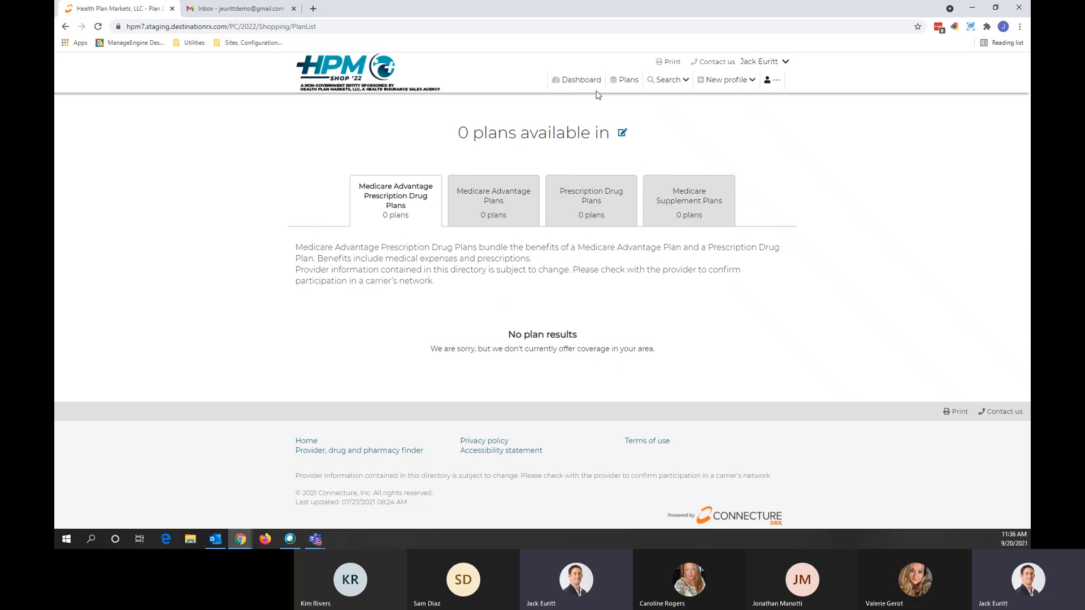
click(574, 81)
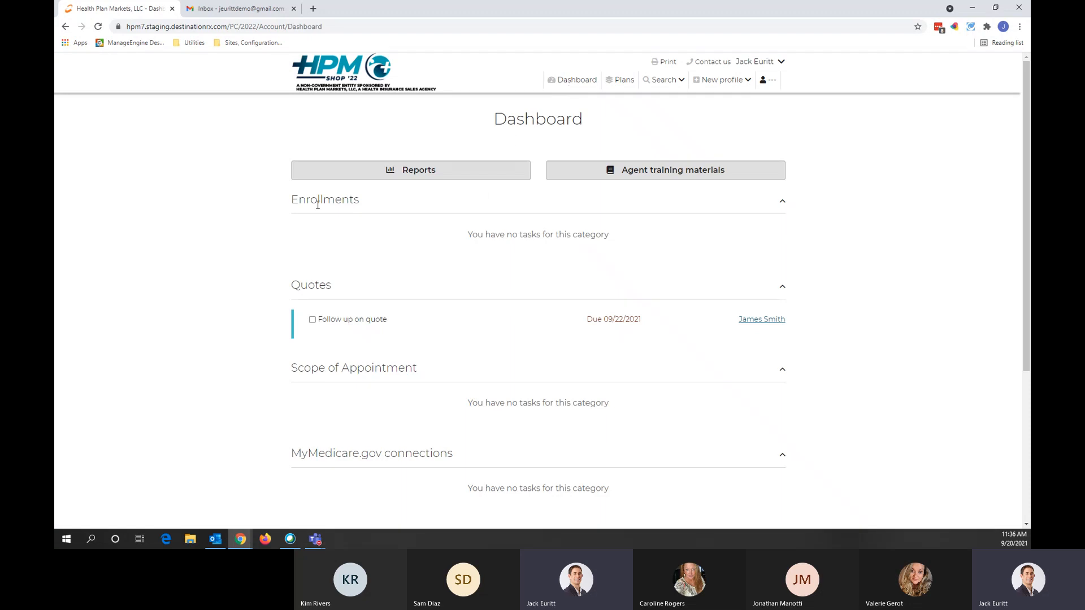
Step: Scroll through the Dashboard task sections, then open the Reports page
scroll(314, 225, down, 2)
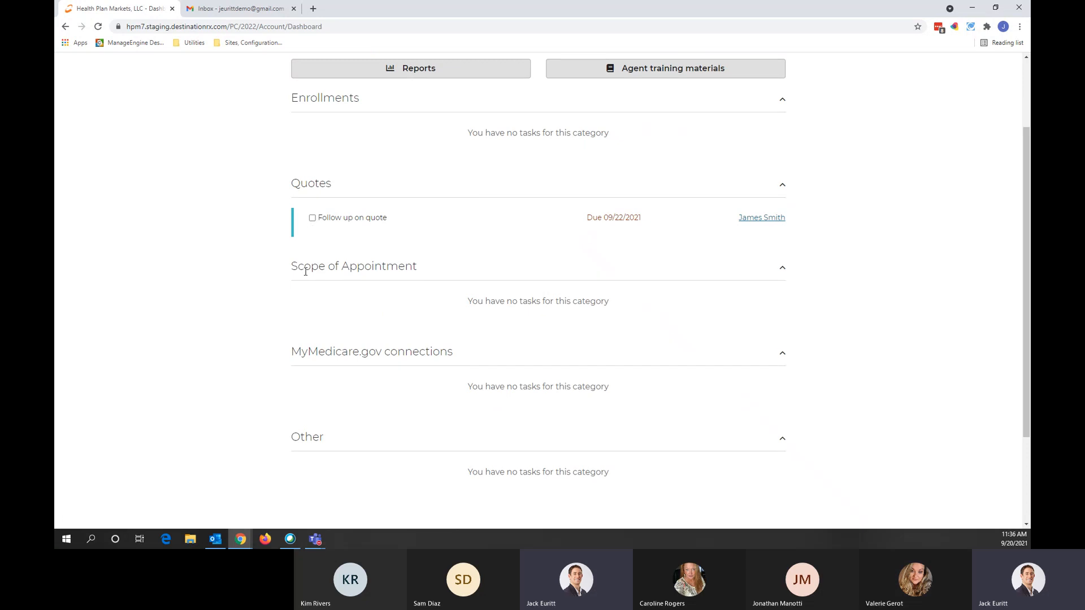
scroll(310, 288, down, 1)
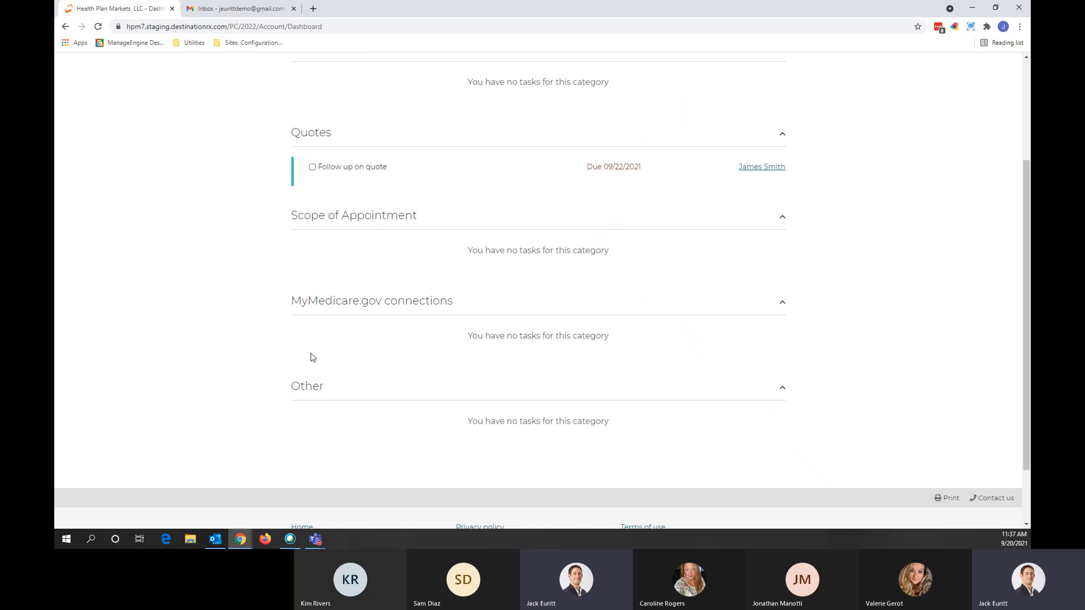
scroll(312, 357, up, 3)
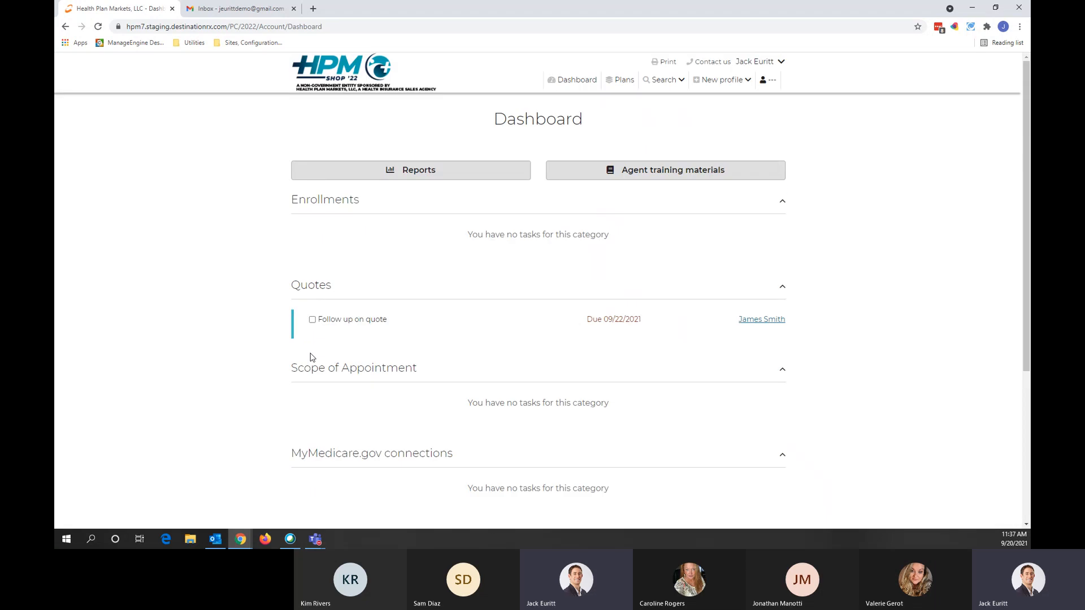
click(427, 178)
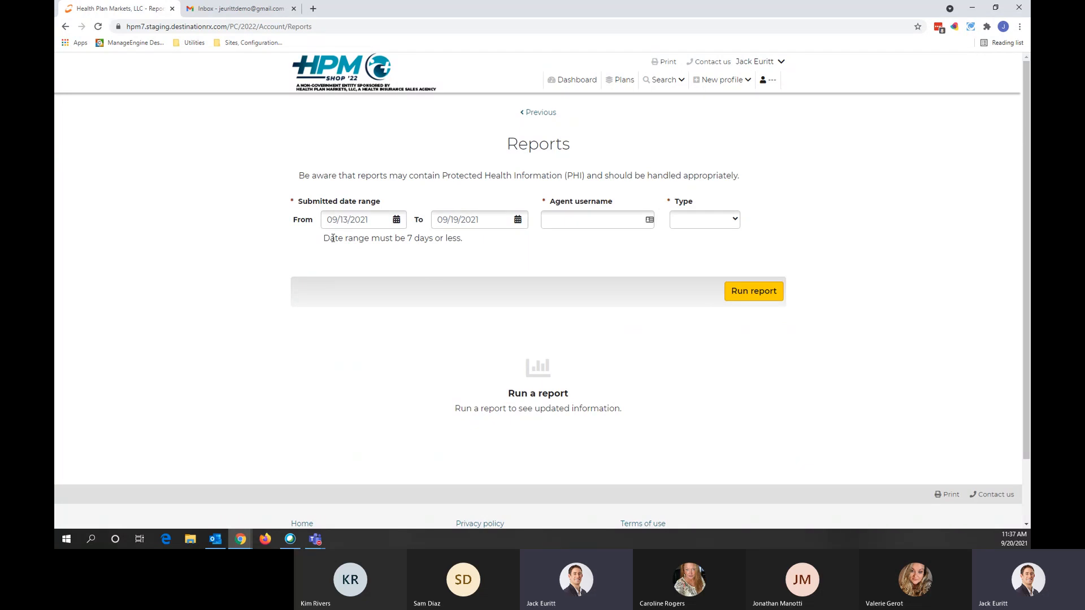
Step: Highlight the date-range rule, check the report Type list without choosing, then go back to the Dashboard
drag(323, 239, 462, 242)
click(519, 239)
click(712, 226)
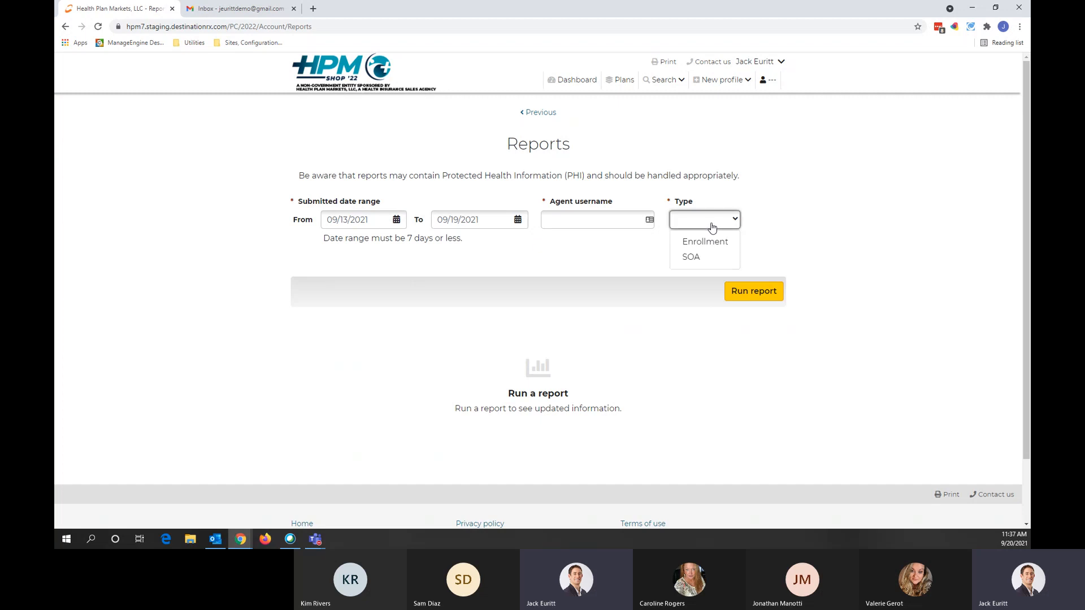
click(712, 226)
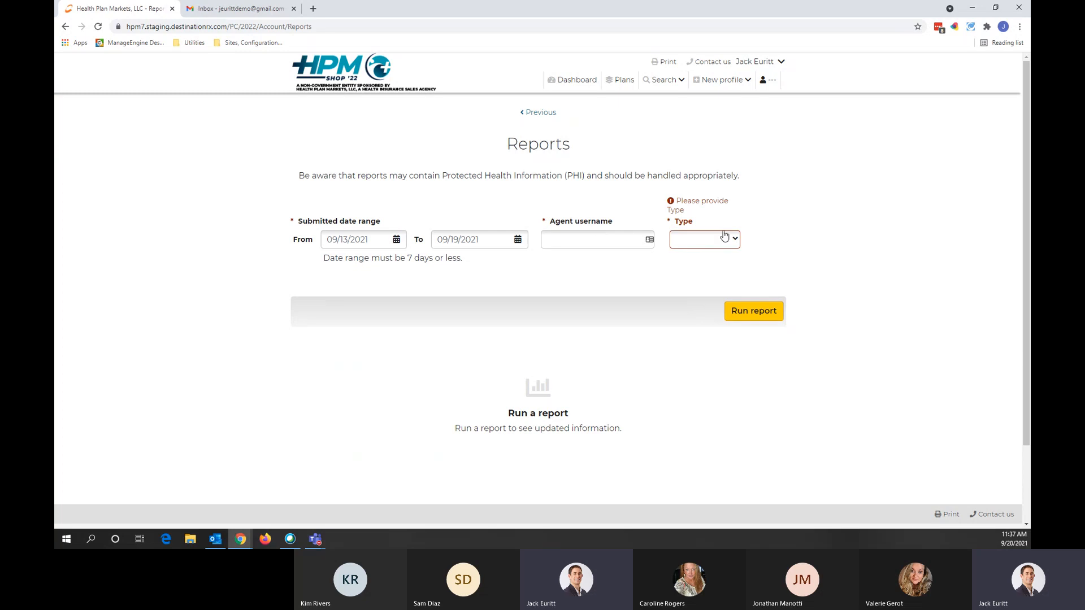
click(553, 113)
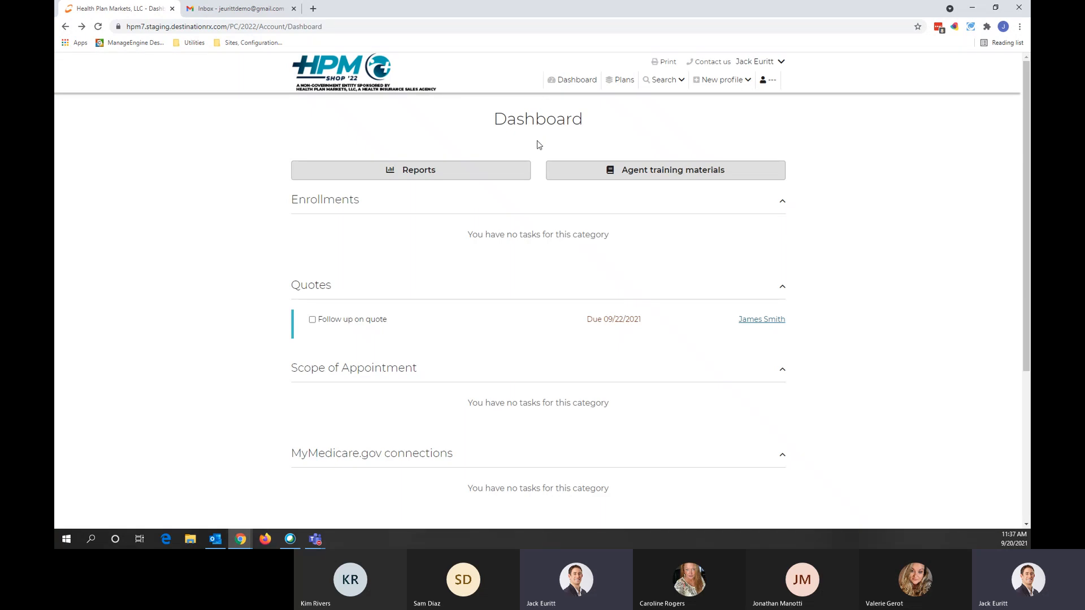
Step: Review the Agent training materials, then go to Account overview from the account menu
click(647, 178)
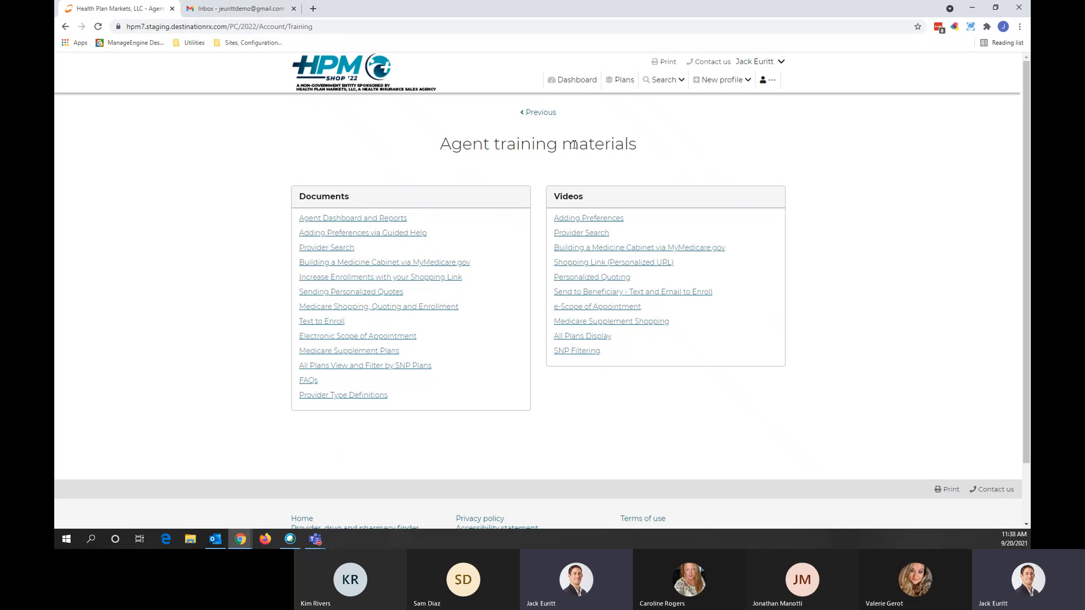
click(775, 65)
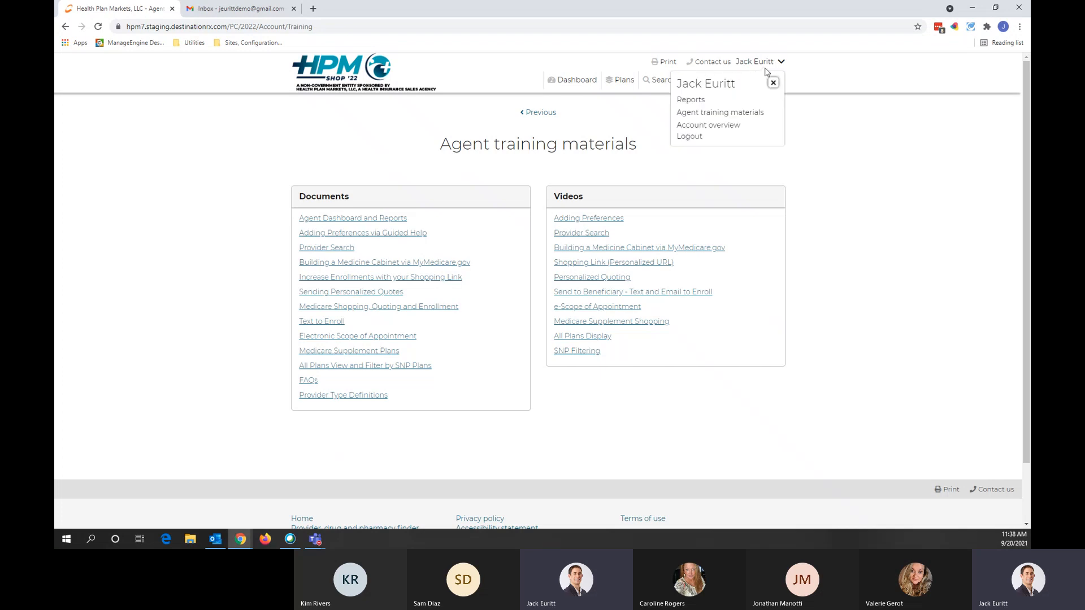
click(726, 126)
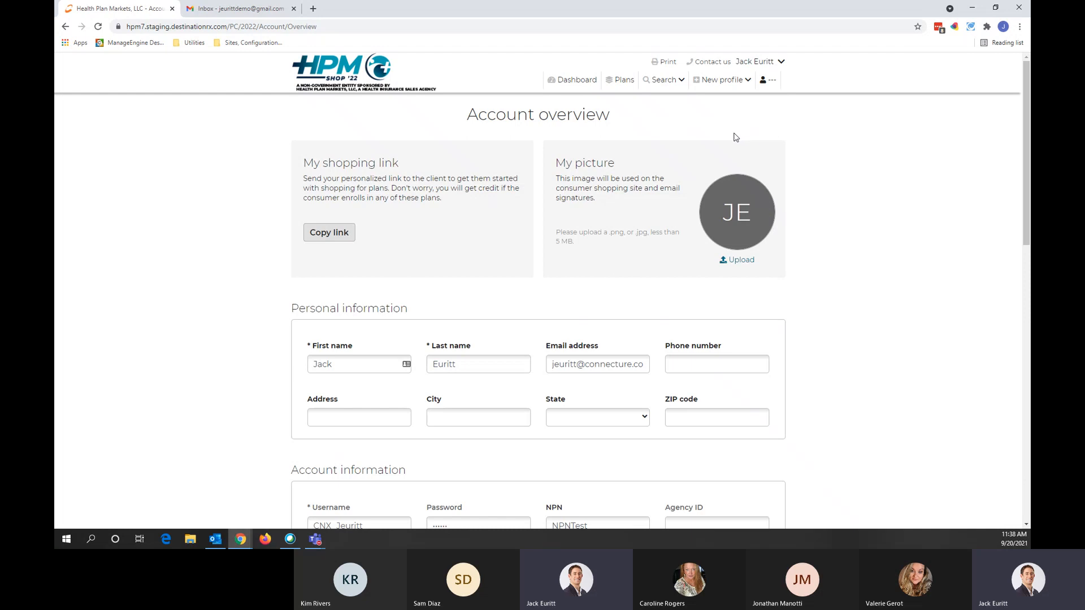
Step: Scroll down the Account overview to Active selling permissions and back to the top
scroll(607, 214, down, 2)
scroll(603, 216, down, 9)
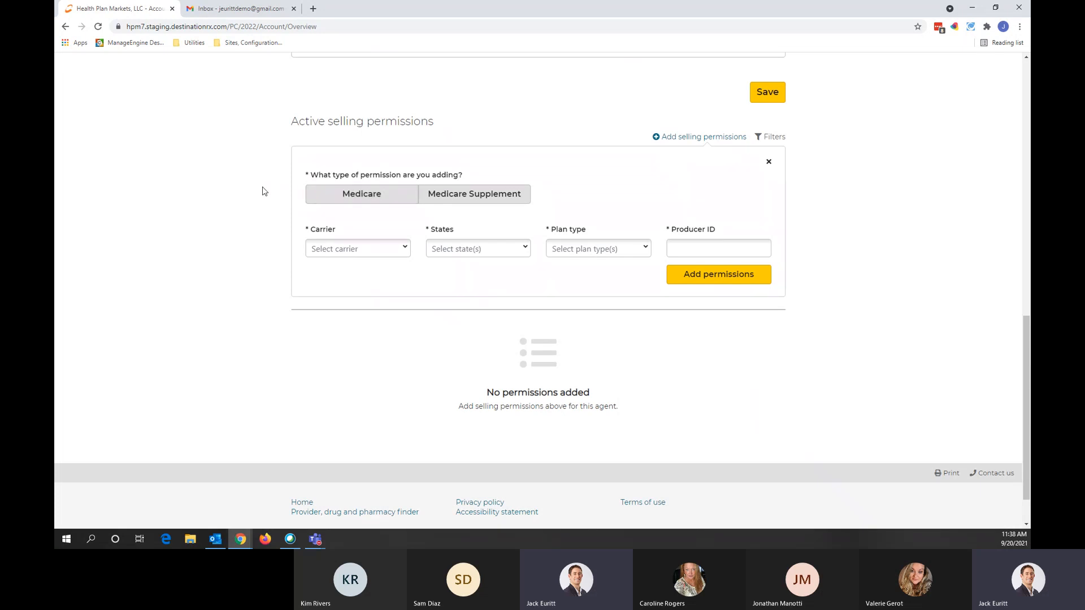
scroll(262, 191, up, 6)
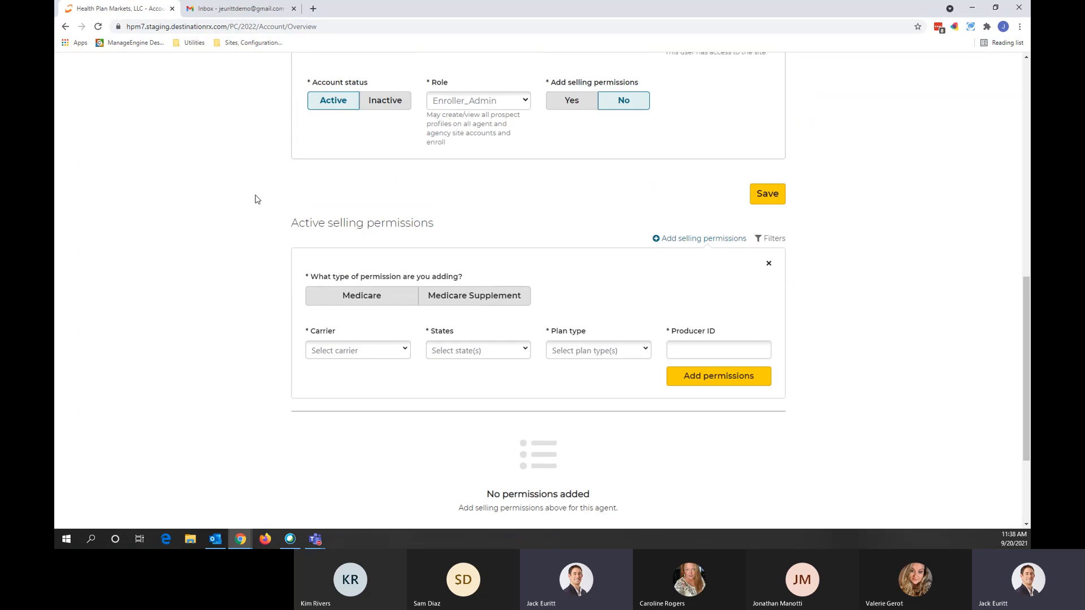
scroll(257, 199, up, 6)
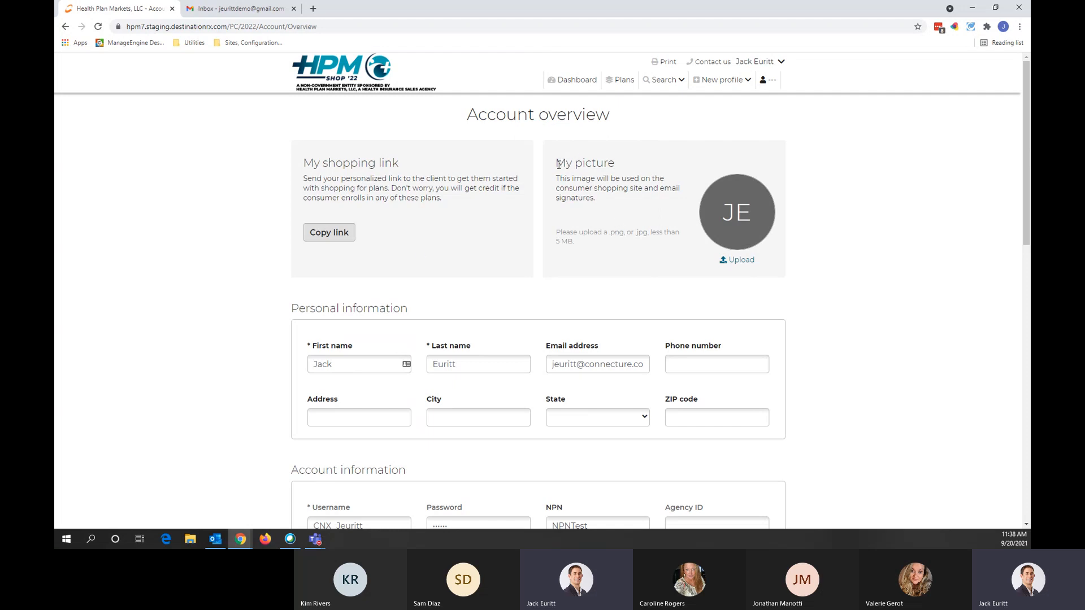
Step: Copy the personalized link under My shopping link and decline LastPass's save-login prompt
drag(558, 164, 627, 165)
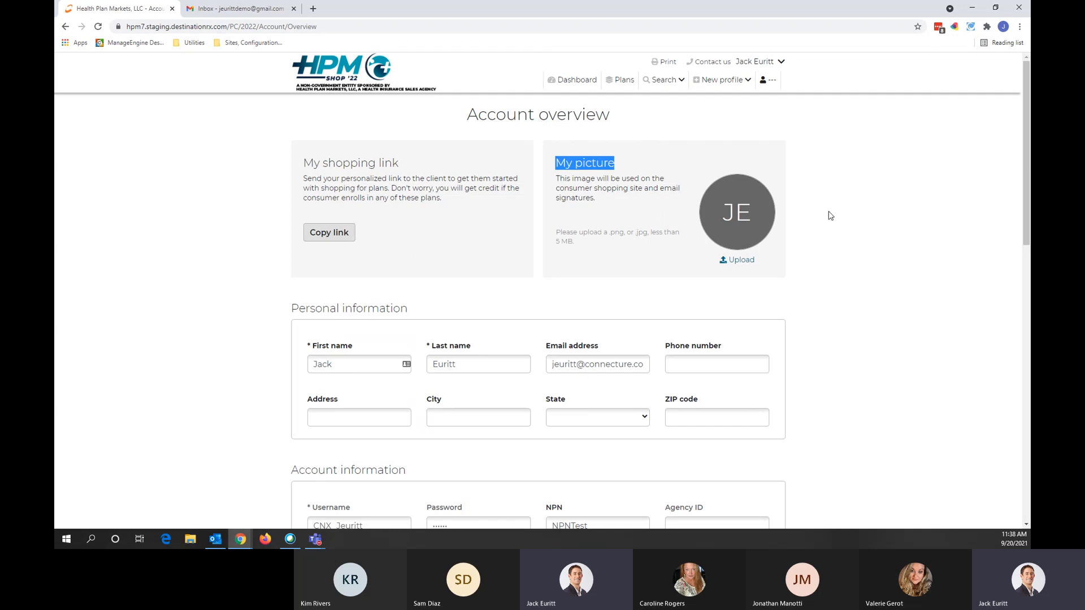
click(866, 201)
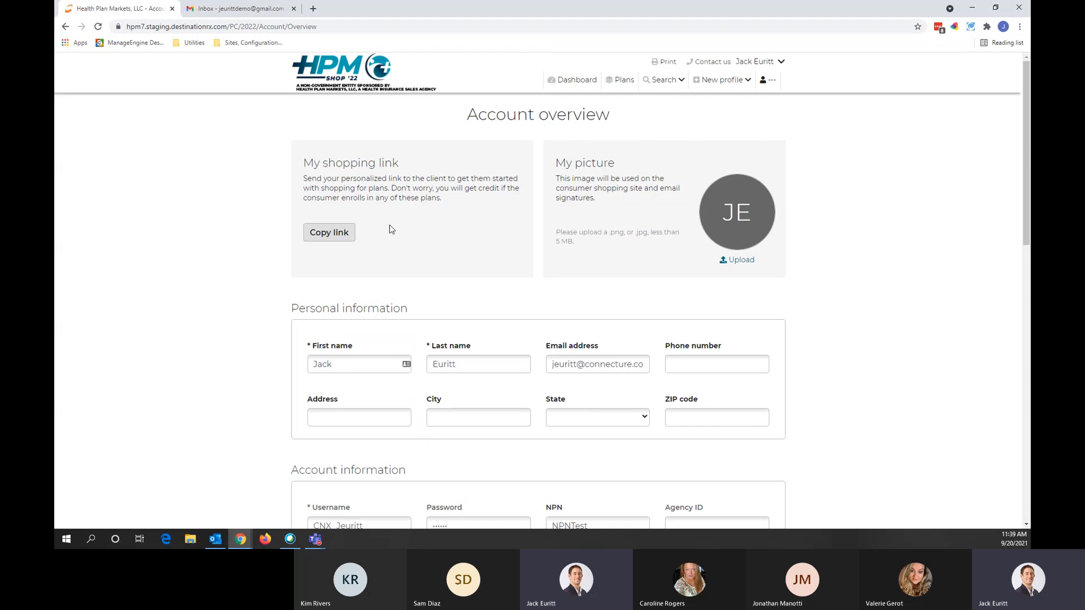
drag(401, 165, 275, 186)
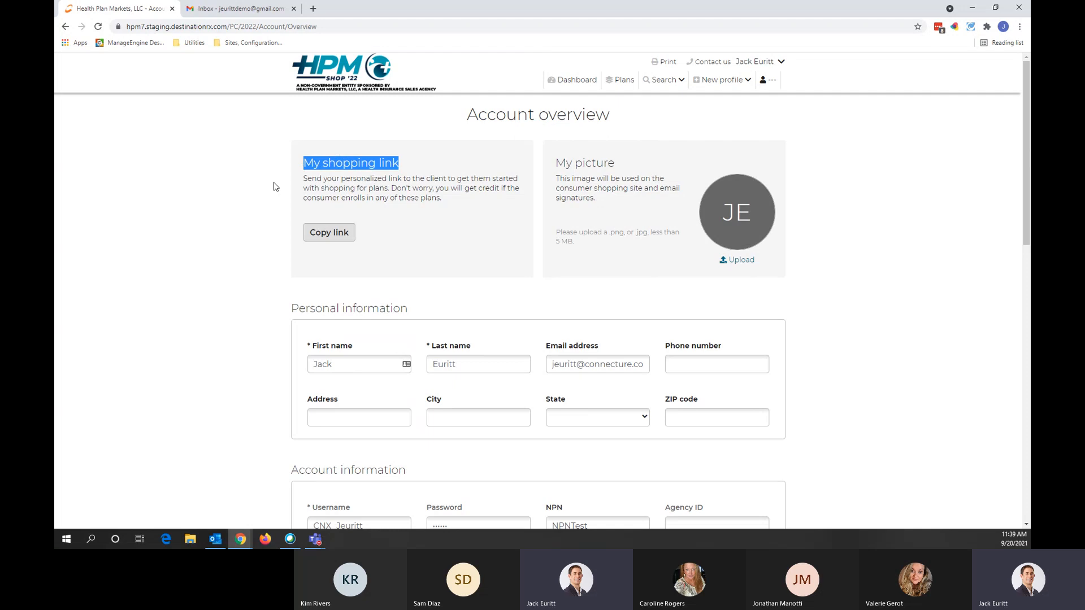
click(275, 186)
click(329, 232)
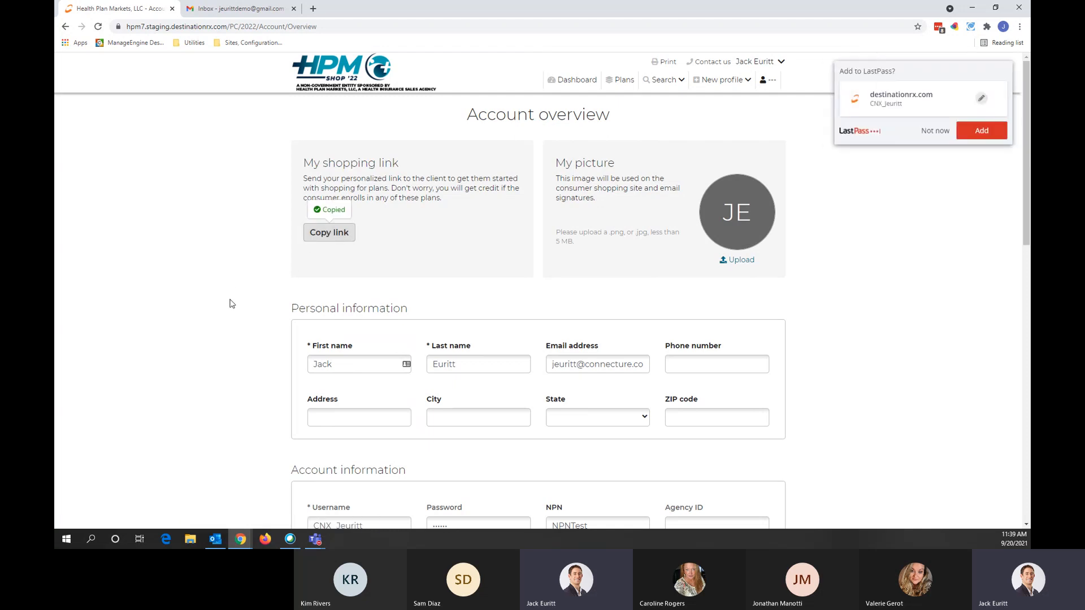
click(927, 132)
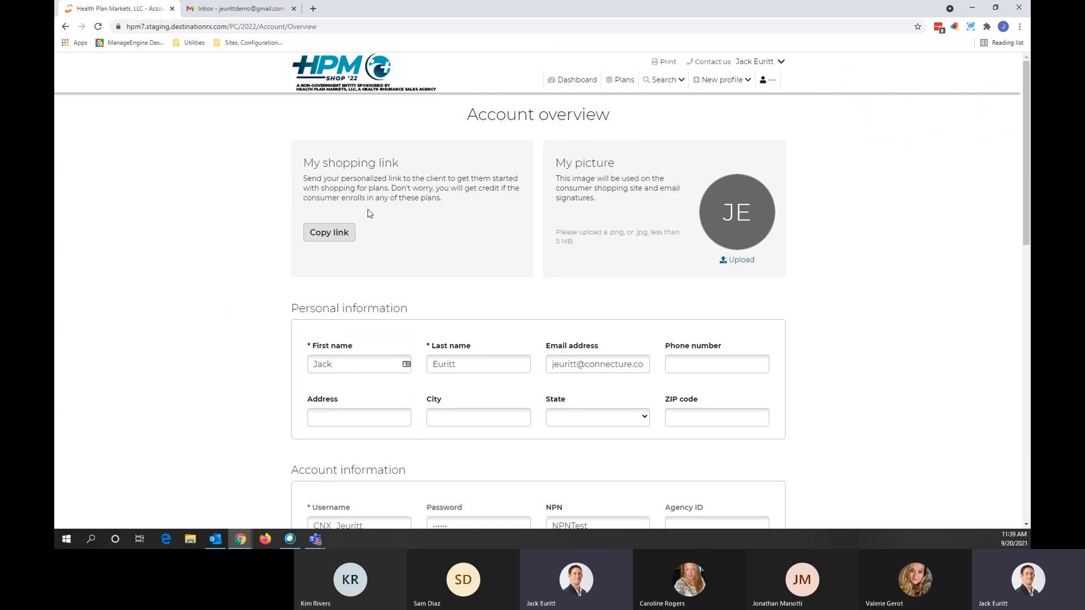
click(780, 62)
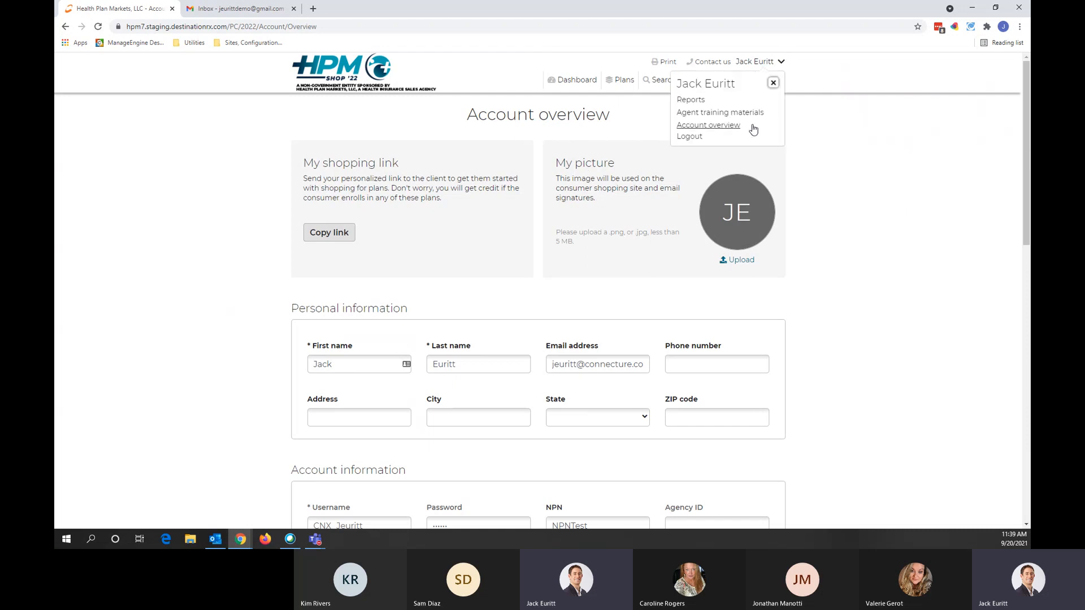
Step: Search beneficiary profiles by the applicant's first and last name
click(773, 84)
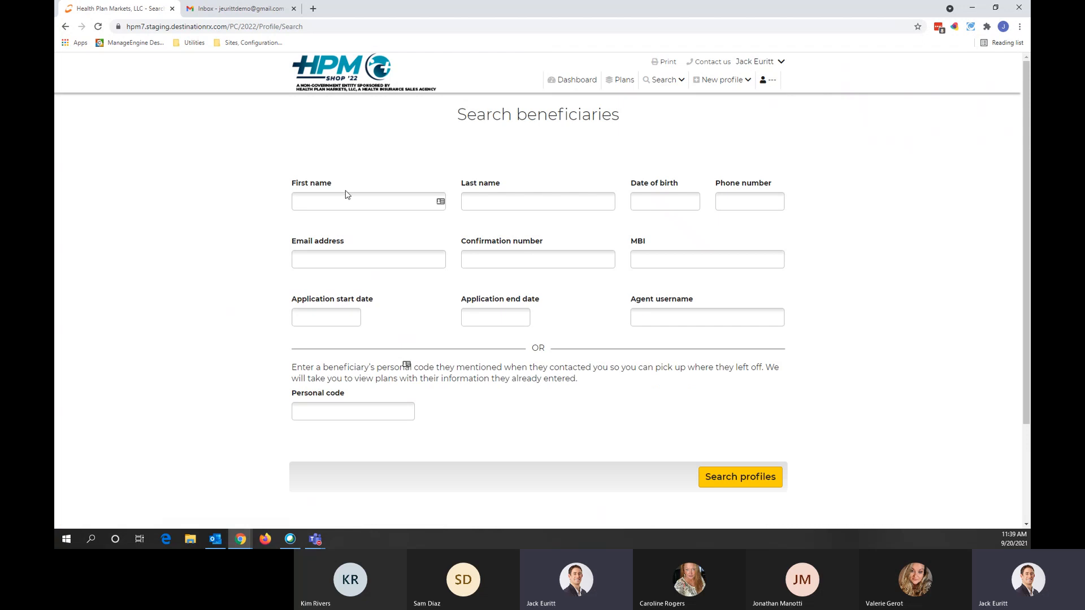
click(358, 205)
text(James)
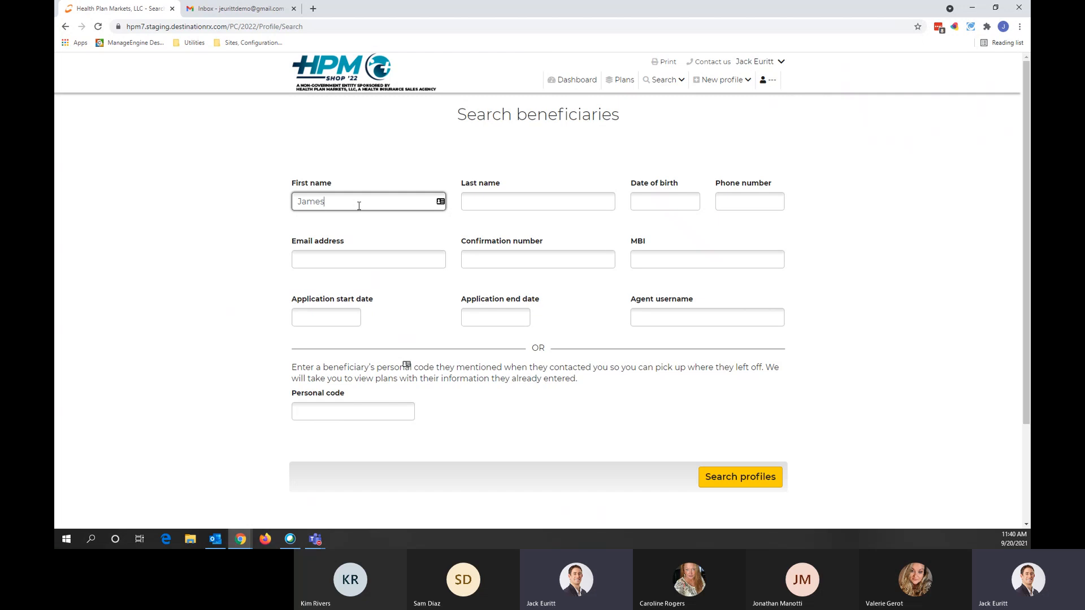
key(Tab)
text(Smith)
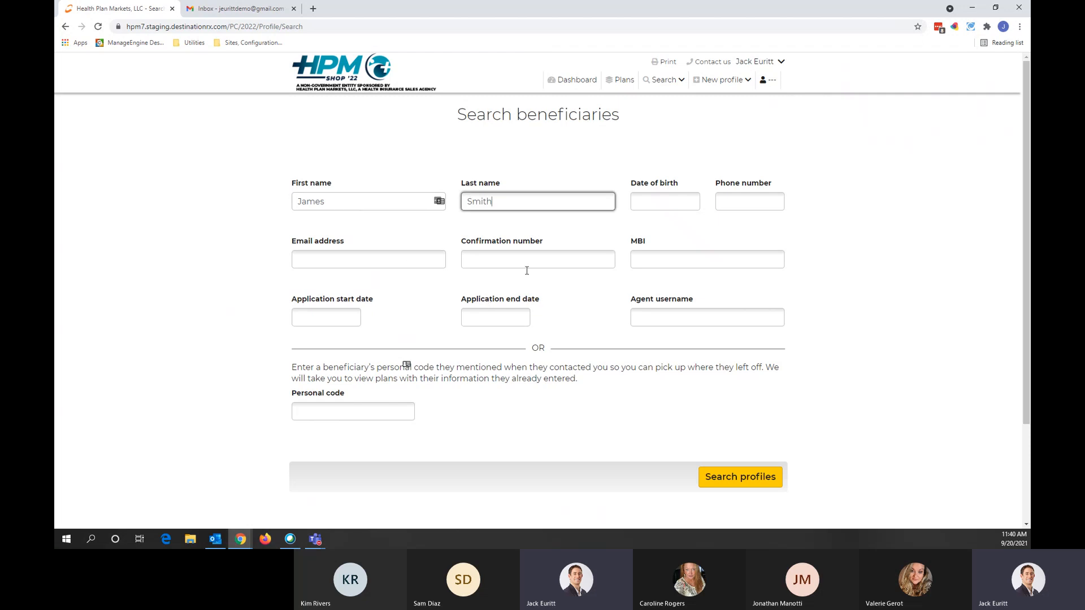
click(734, 478)
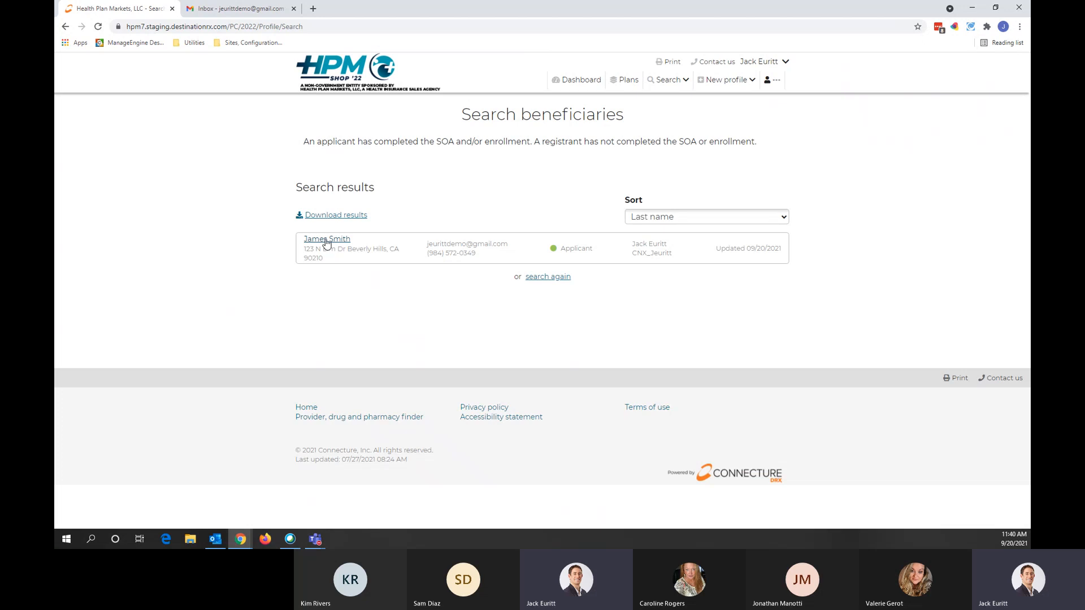
Step: Open the matching applicant's profile and scroll to its Quote history and Enrollment History
click(326, 242)
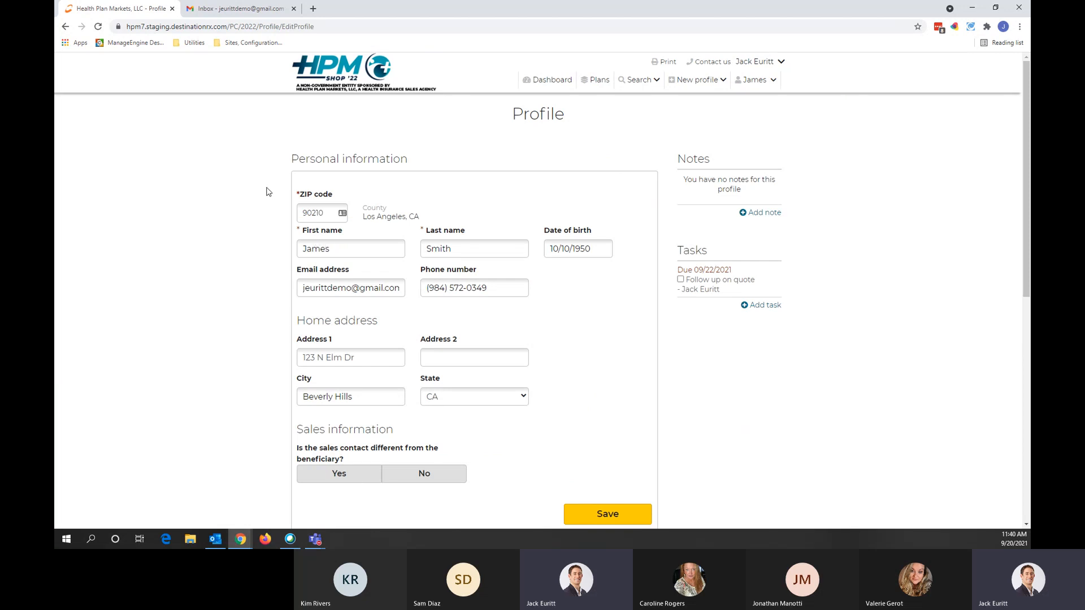
scroll(266, 189, down, 1)
scroll(267, 192, up, 1)
scroll(650, 244, down, 6)
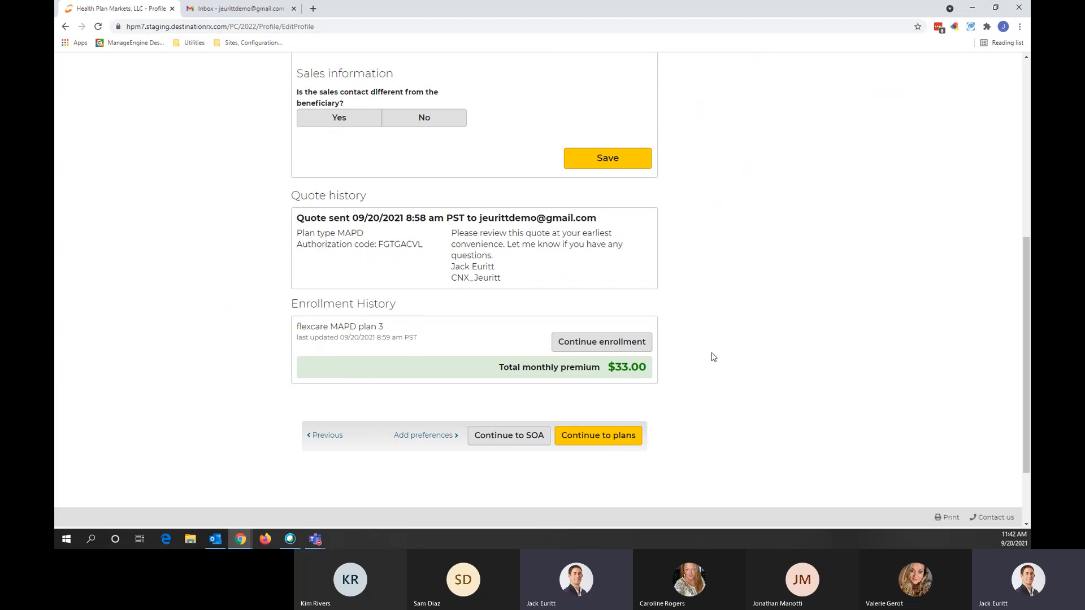
Step: Continue from the beneficiary profile to the Scope of Appointment step
click(513, 439)
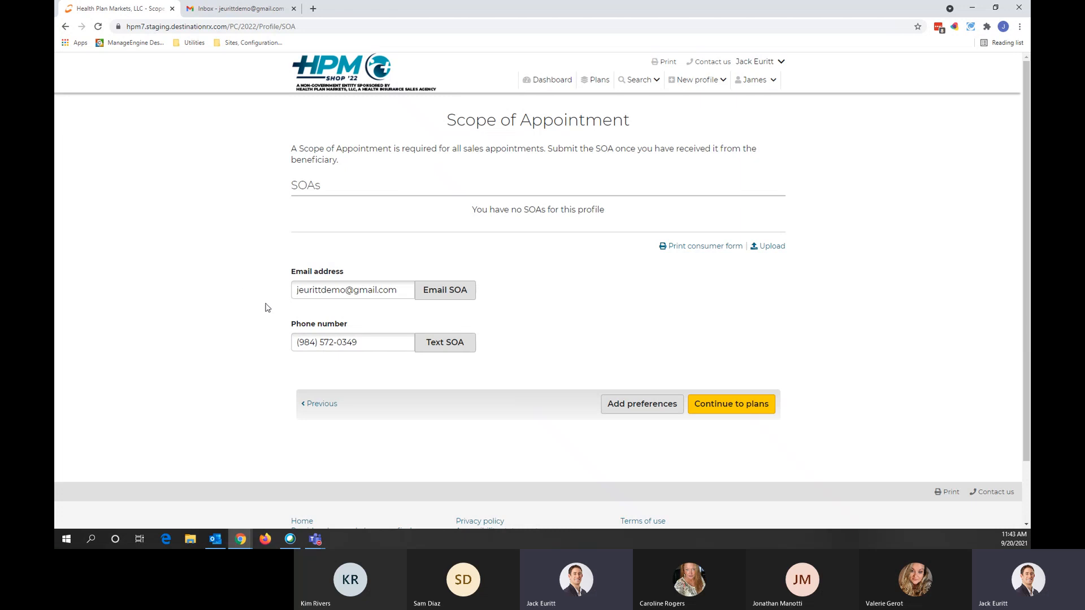
Step: Email the Scope of Appointment, add the default follow-up task, and close the confirmation
click(445, 298)
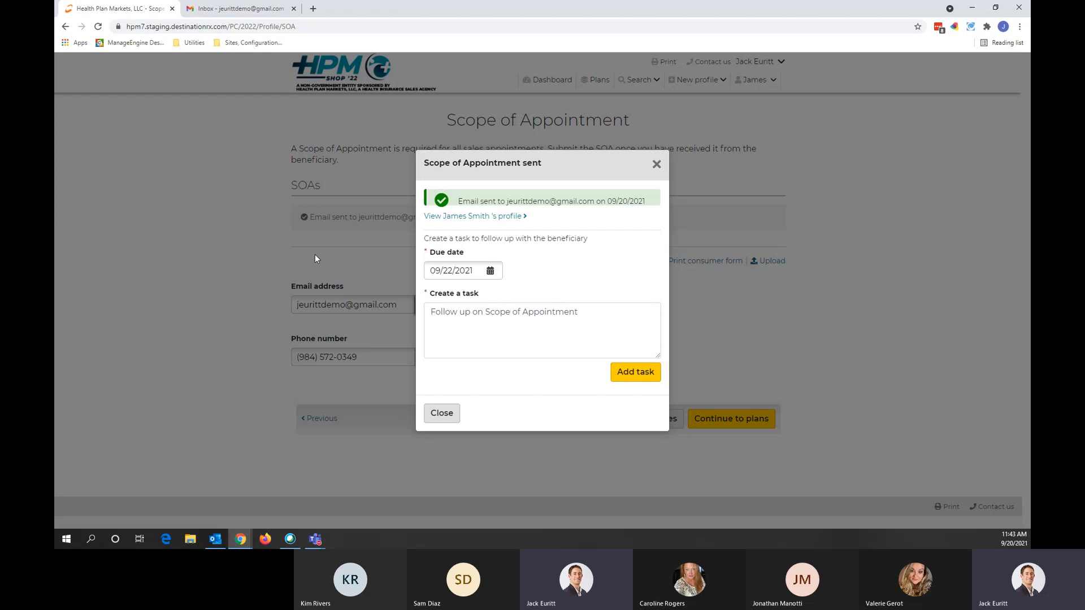
drag(587, 313, 415, 319)
click(596, 312)
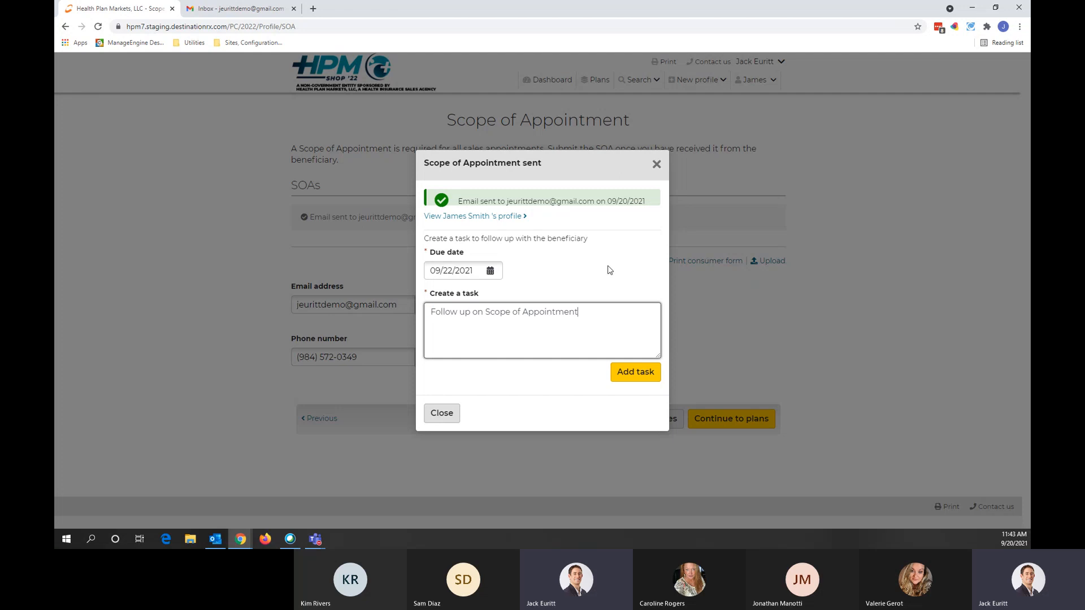
click(626, 376)
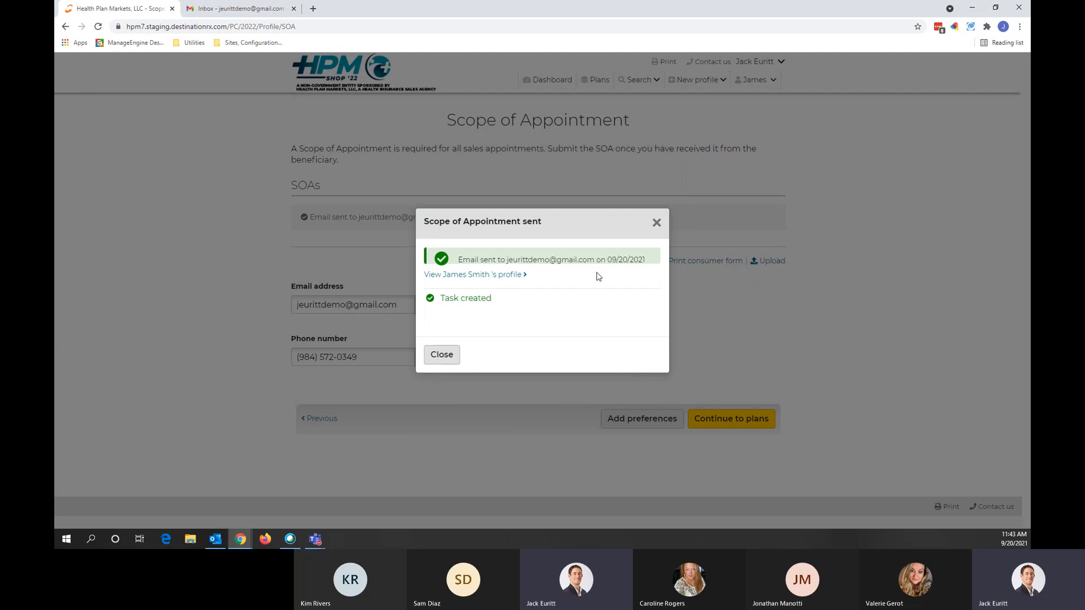
click(656, 223)
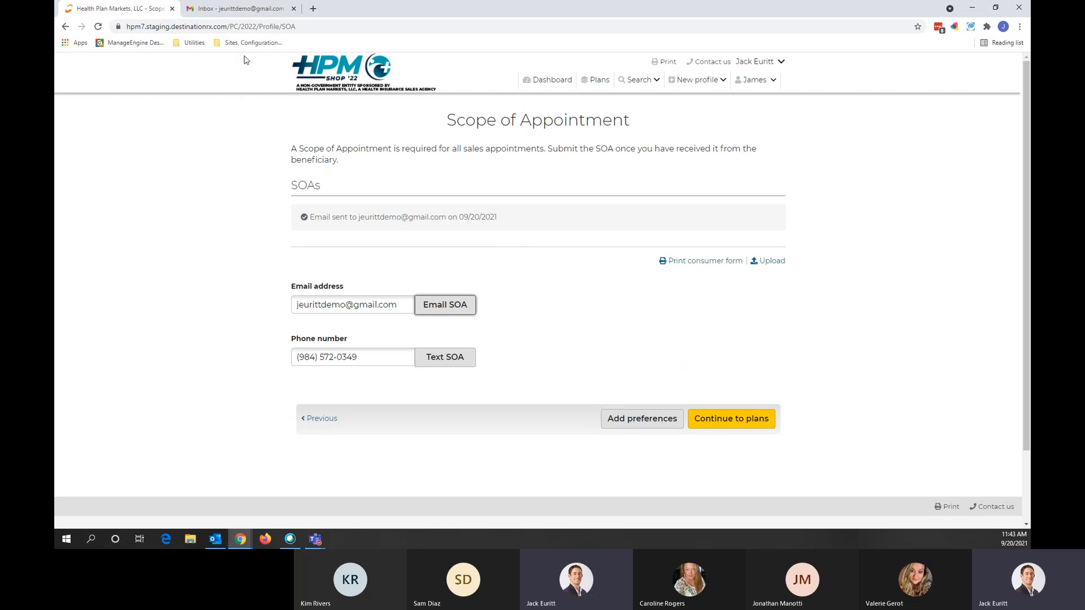
Step: Reload the Gmail inbox to fetch new mail
click(225, 16)
click(254, 29)
key(Return)
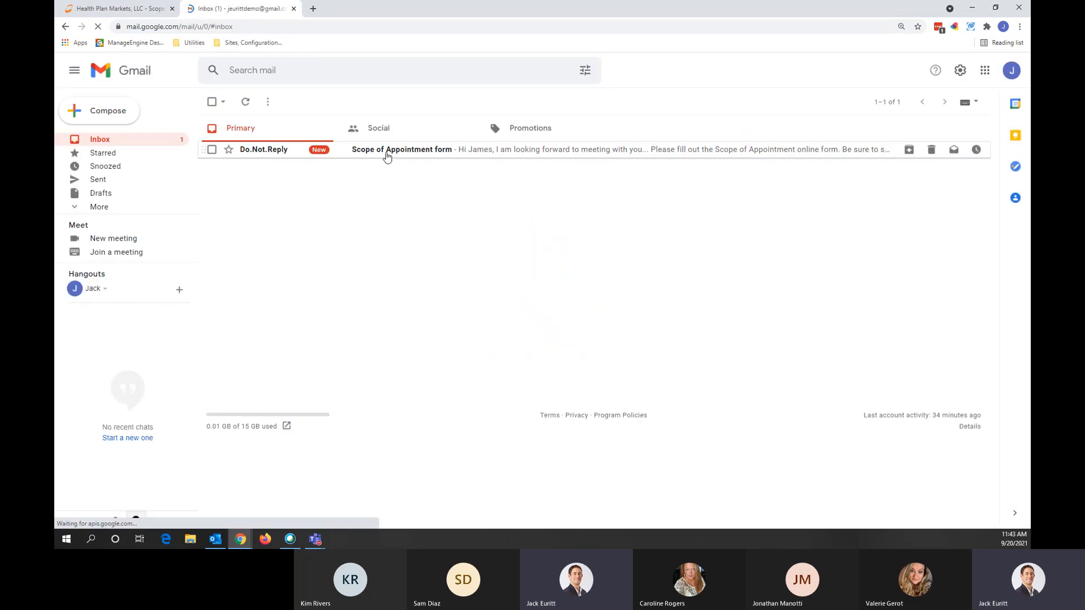
Step: Open the Scope of Appointment email and follow its Complete "Scope of Appointment" form link
click(378, 154)
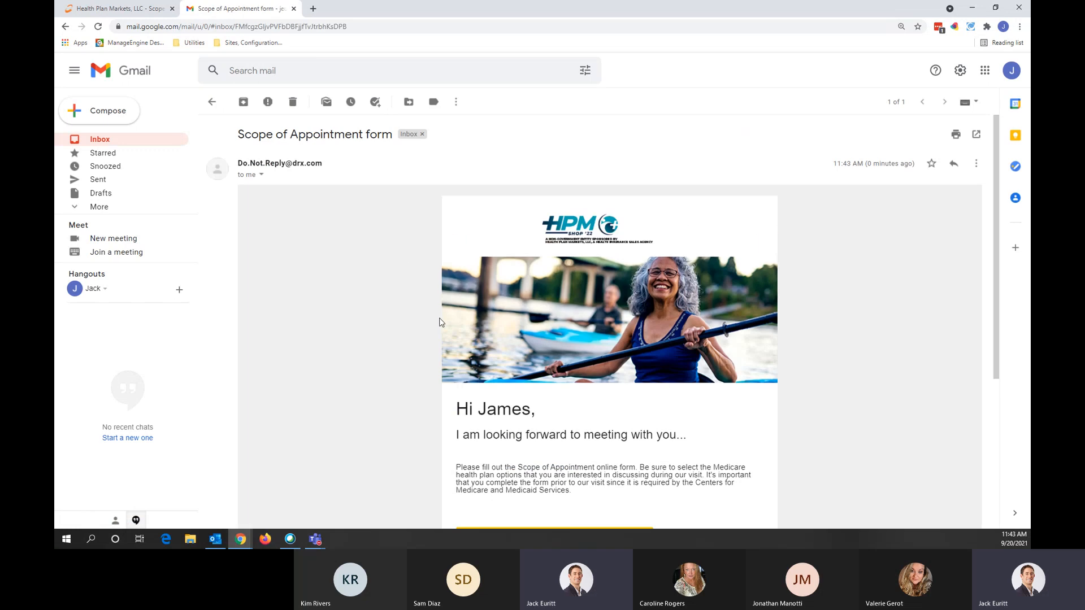
scroll(439, 321, down, 2)
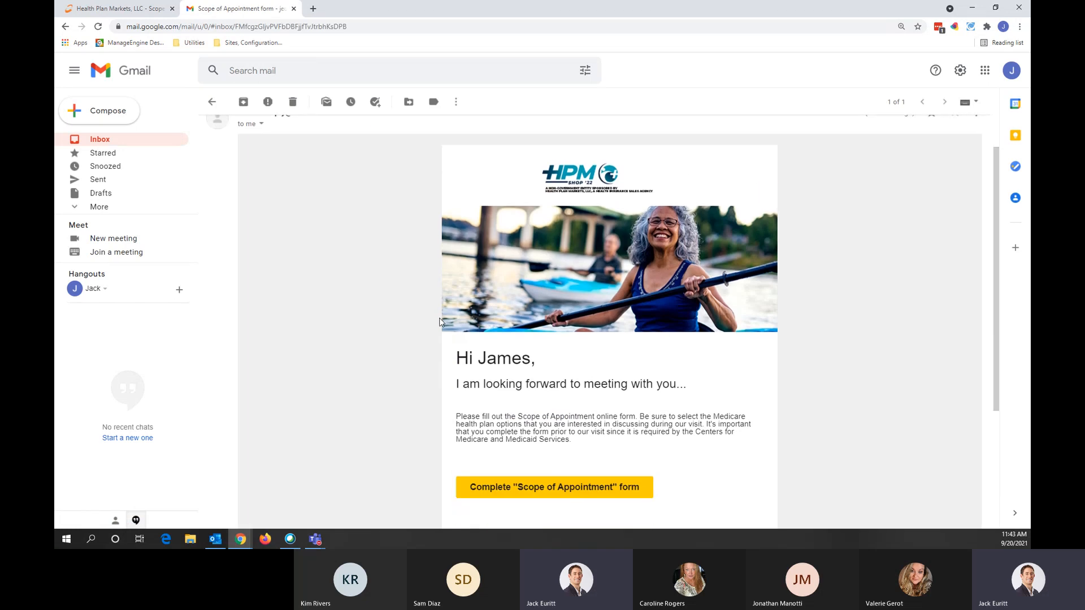
scroll(410, 315, down, 3)
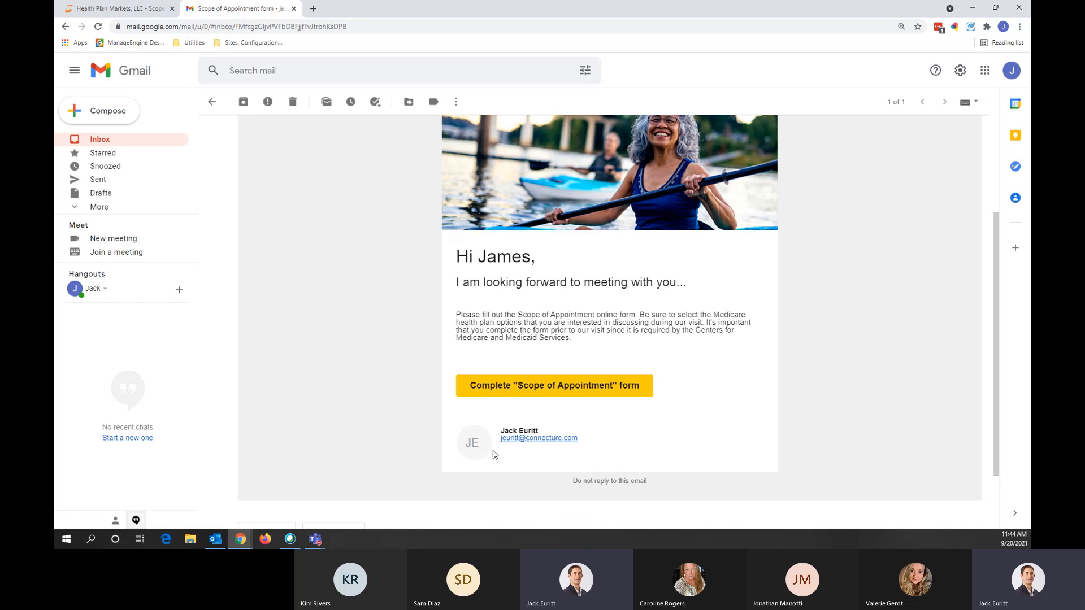
click(529, 389)
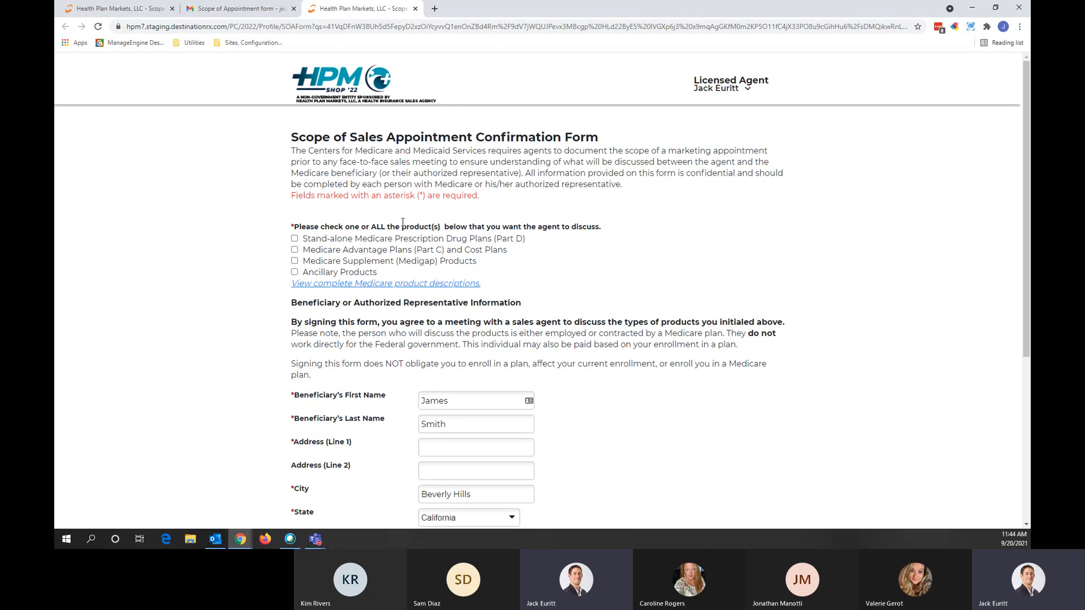
Step: Select Part D and Medicare Advantage plans and enter the beneficiary's street address in Address Line 1
click(294, 238)
click(294, 249)
scroll(274, 376, down, 2)
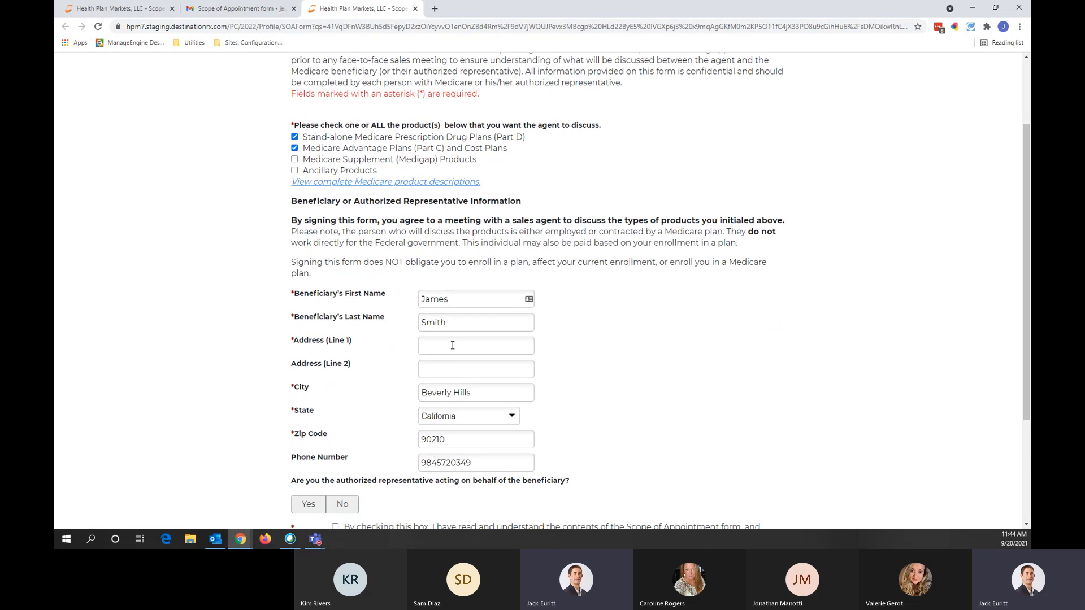
click(452, 345)
text(123)
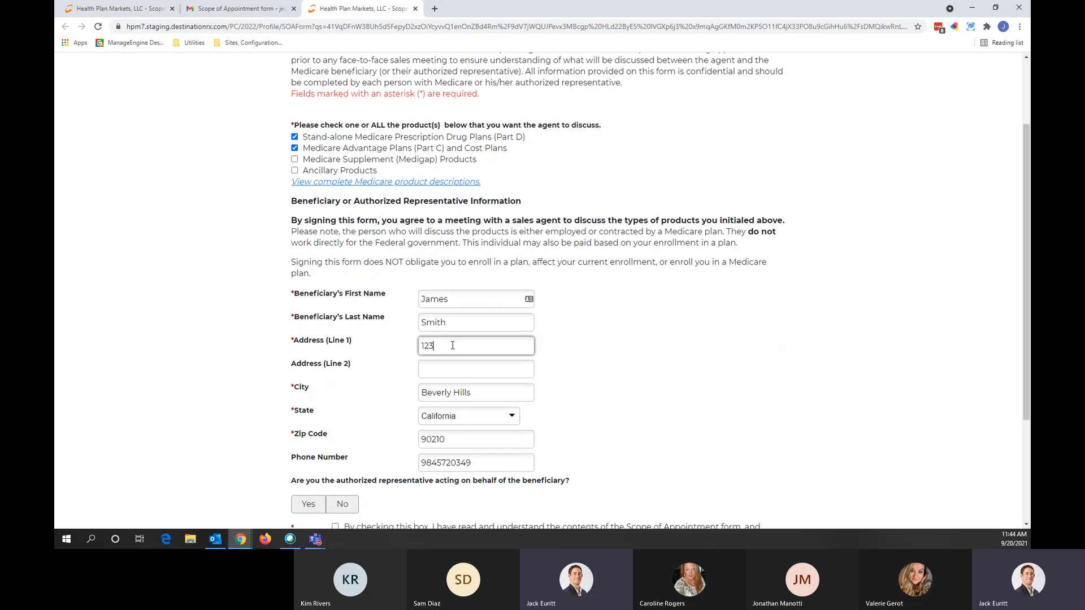
text( Smith Drive)
click(727, 429)
Step: Agree to the consent statement, submit the beneficiary's form, and return to the agent's tab
scroll(567, 406, down, 3)
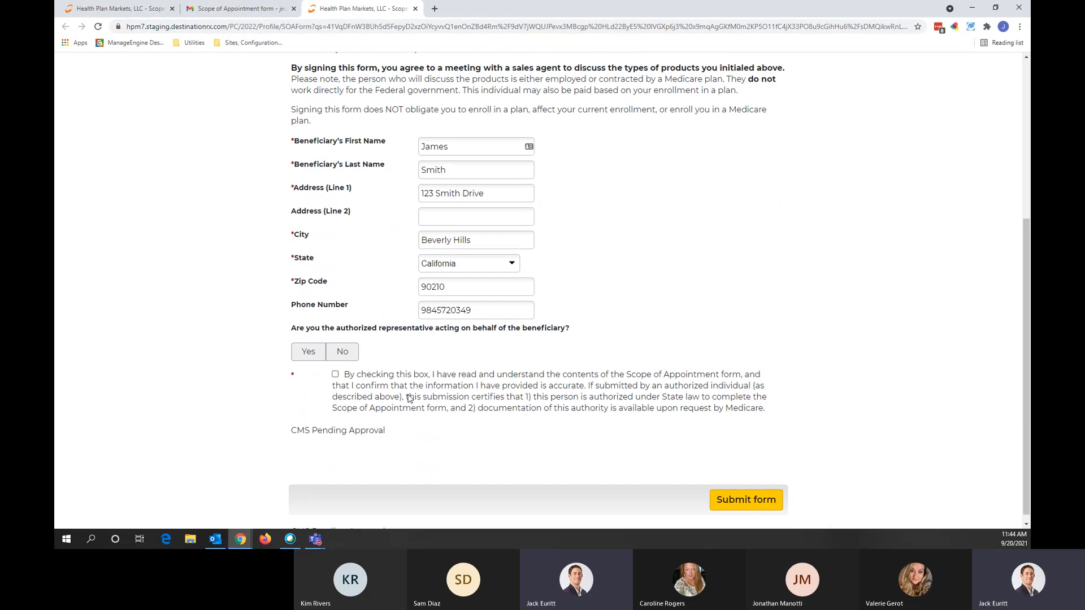
click(335, 374)
click(731, 500)
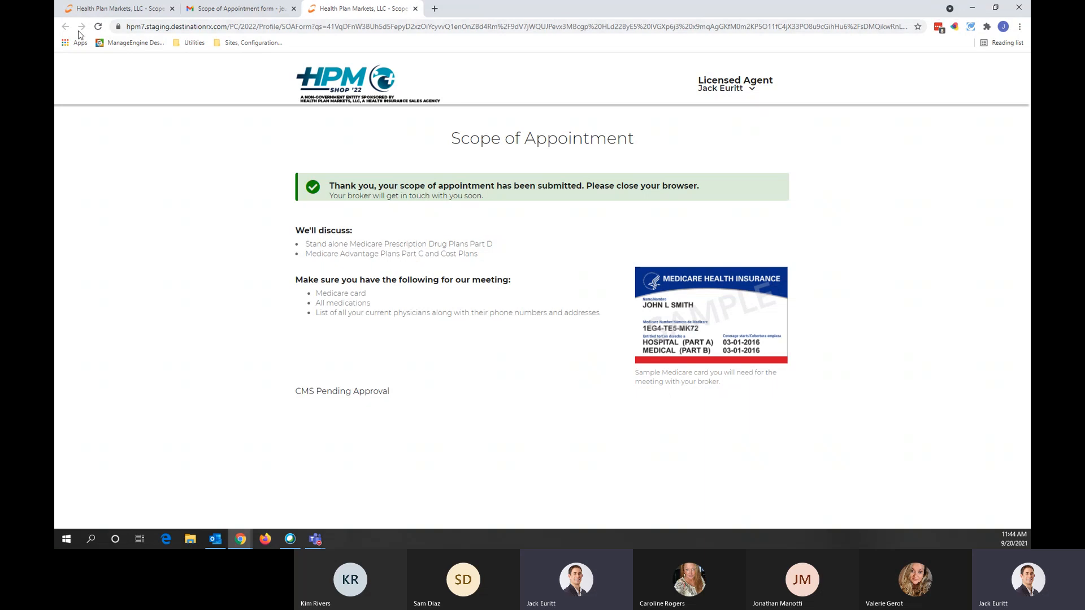
click(92, 14)
Step: Reload the SOA page to confirm the 09/20/2021 completion, then open the agent's form
click(204, 26)
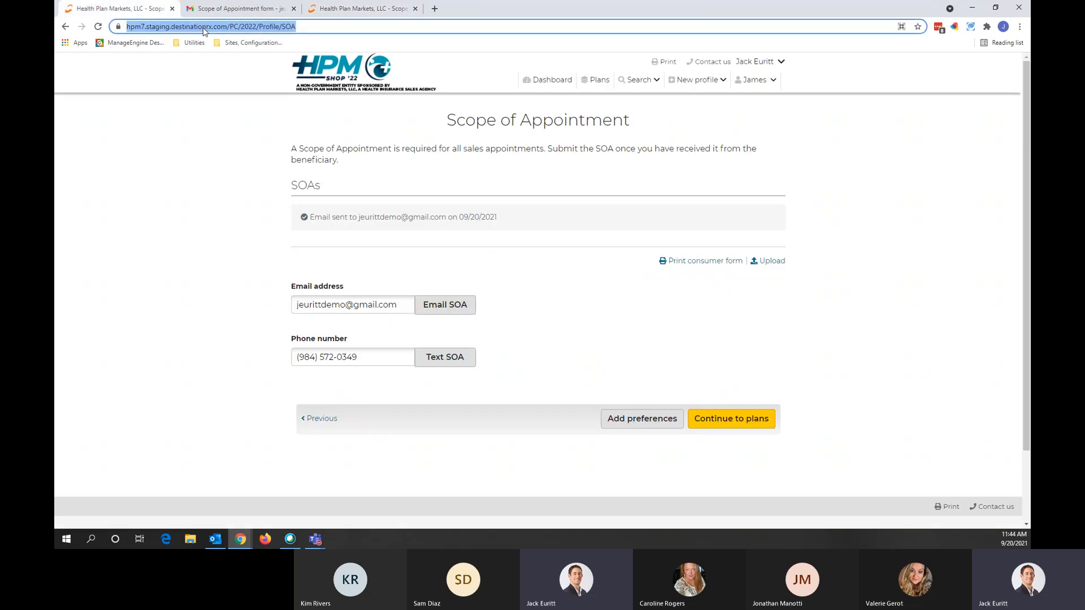
key(Return)
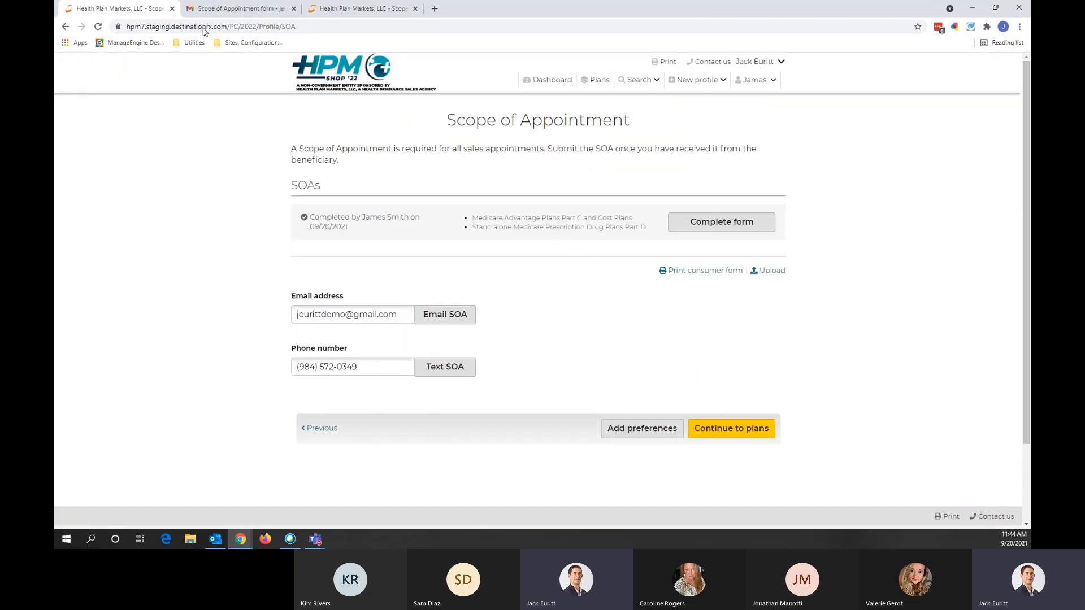
drag(351, 228, 311, 213)
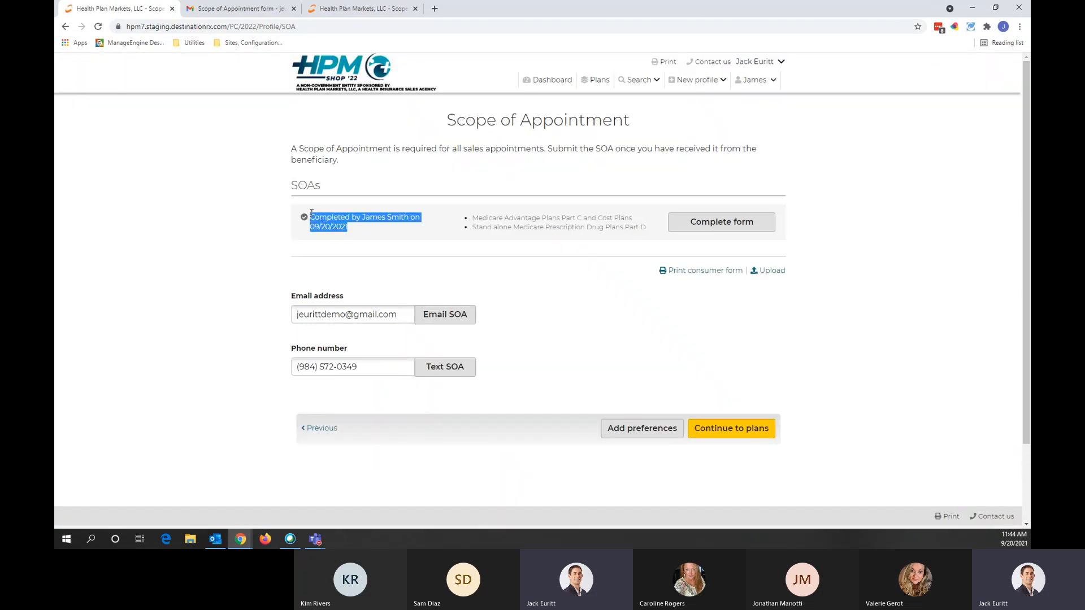
click(124, 301)
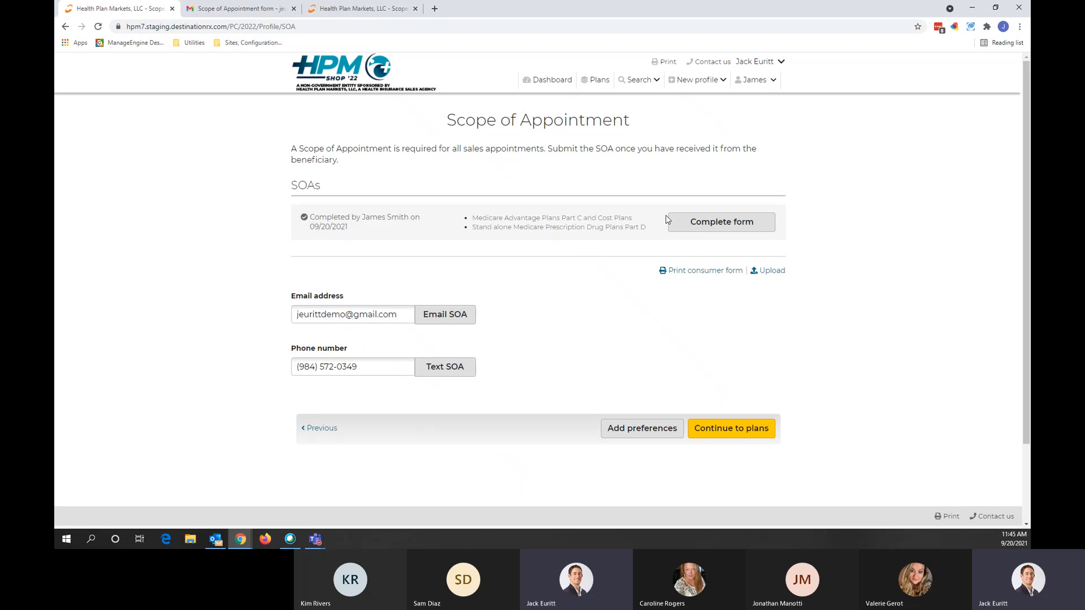
click(730, 224)
Step: Enter Phone as the initial method of contact on the agent's SOA form
scroll(581, 286, down, 3)
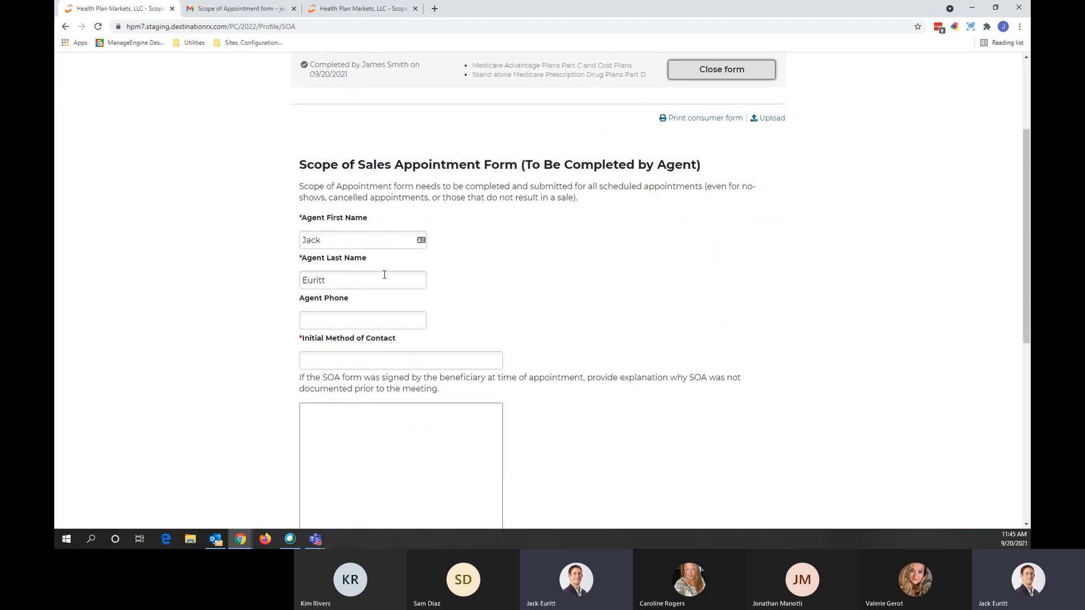
scroll(366, 289, down, 1)
scroll(366, 289, down, 2)
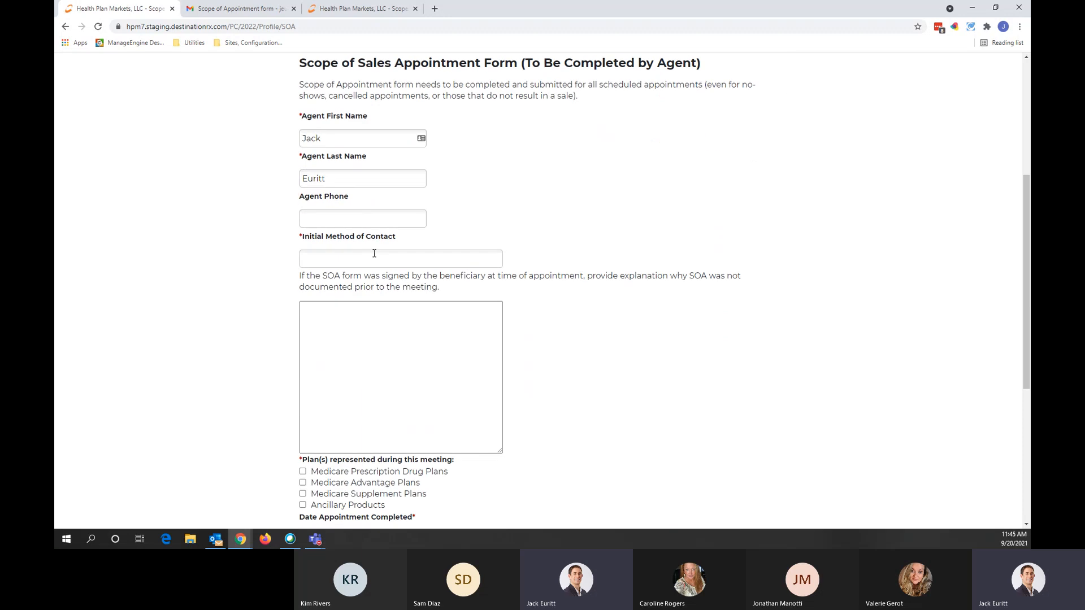
click(376, 253)
text(Phone)
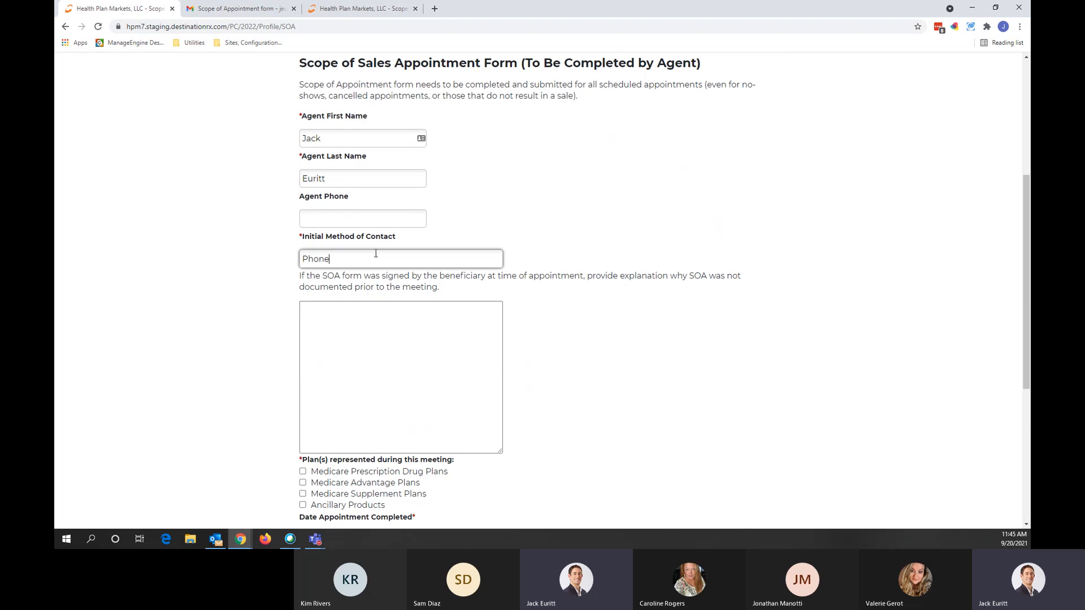
click(175, 385)
Step: Mark Prescription Drug and Medicare Advantage plans, confirm the information, and submit the broker form
scroll(193, 356, down, 3)
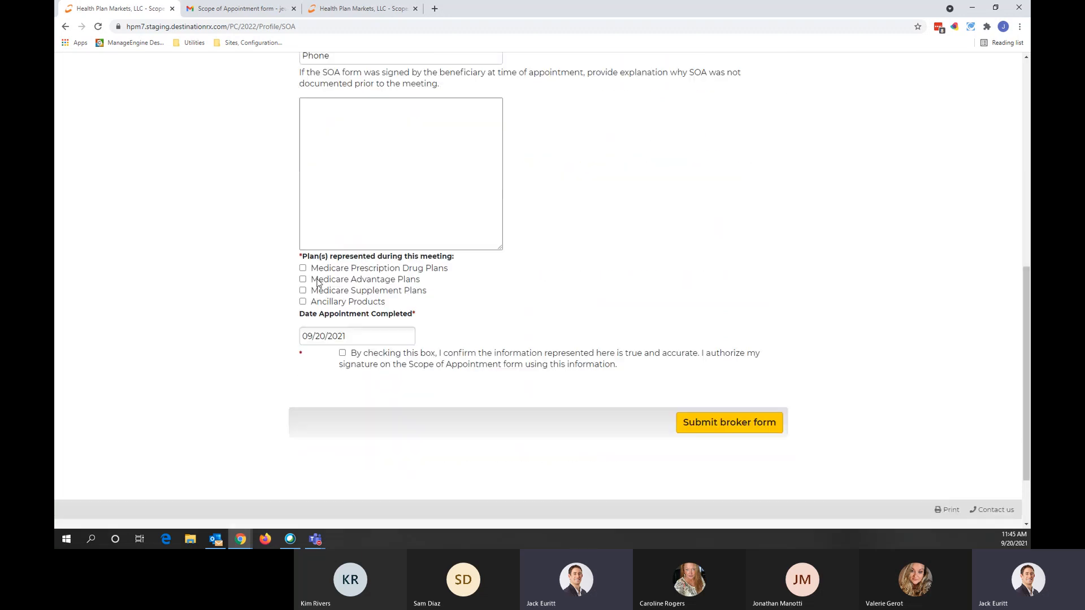
click(303, 268)
click(303, 279)
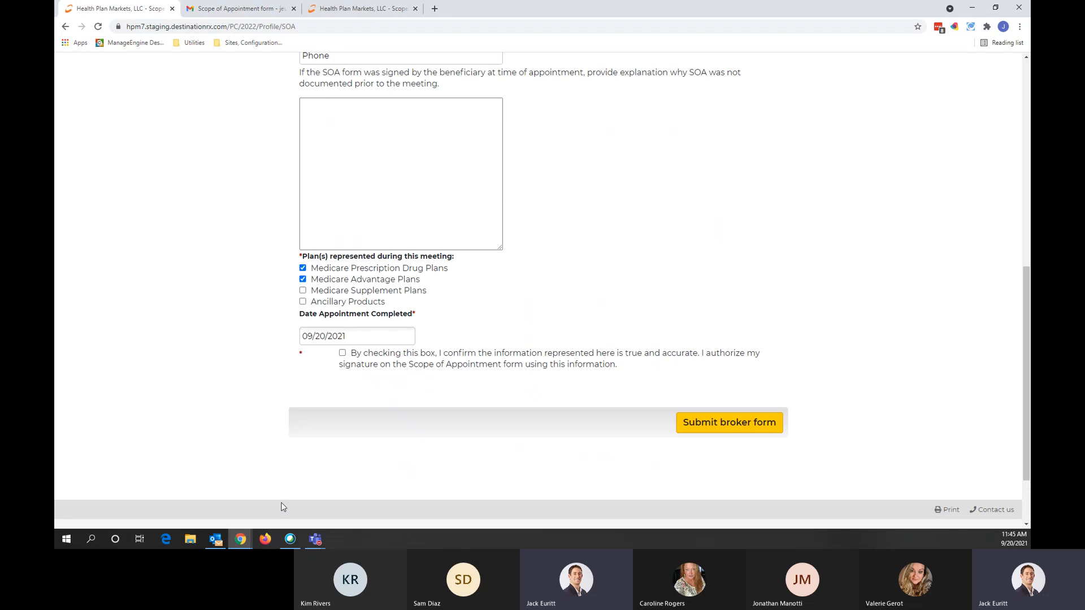
click(342, 354)
click(692, 426)
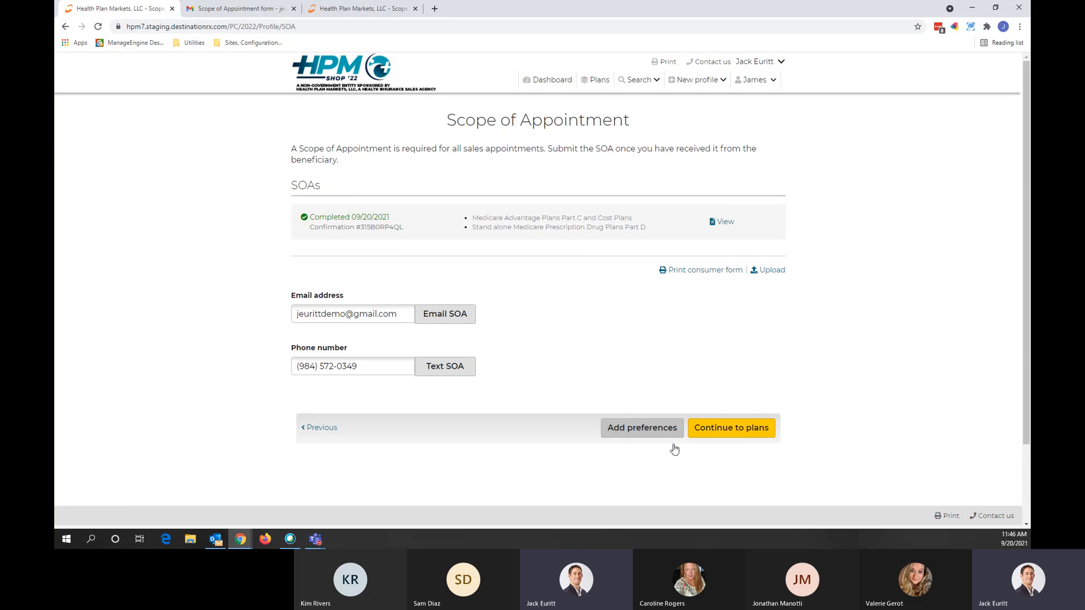
Step: Go on to the available plans list, keeping the sort at lowest premium
click(742, 434)
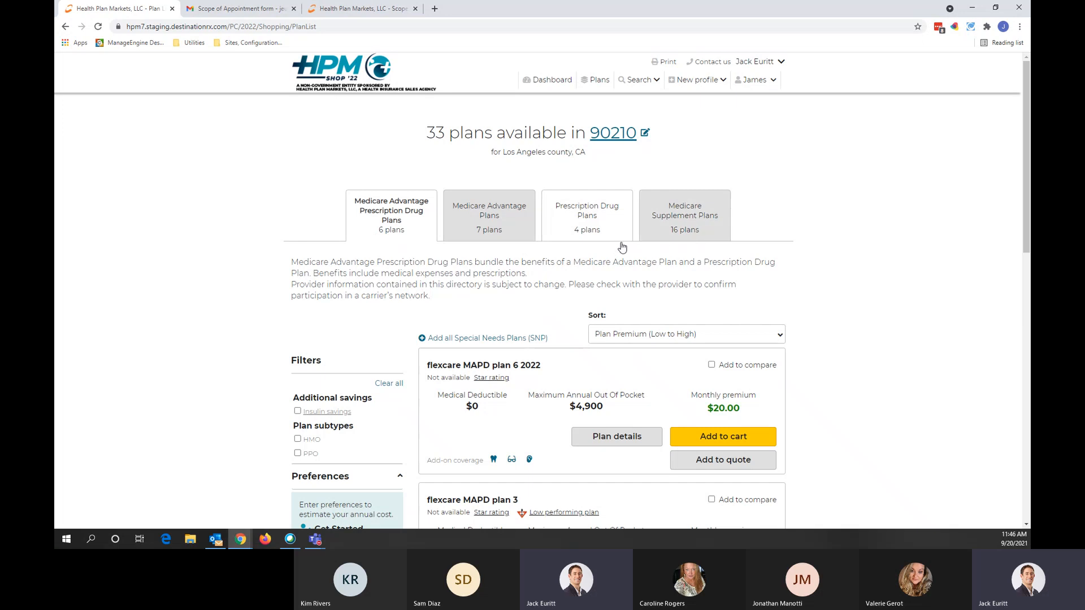
scroll(776, 277, down, 3)
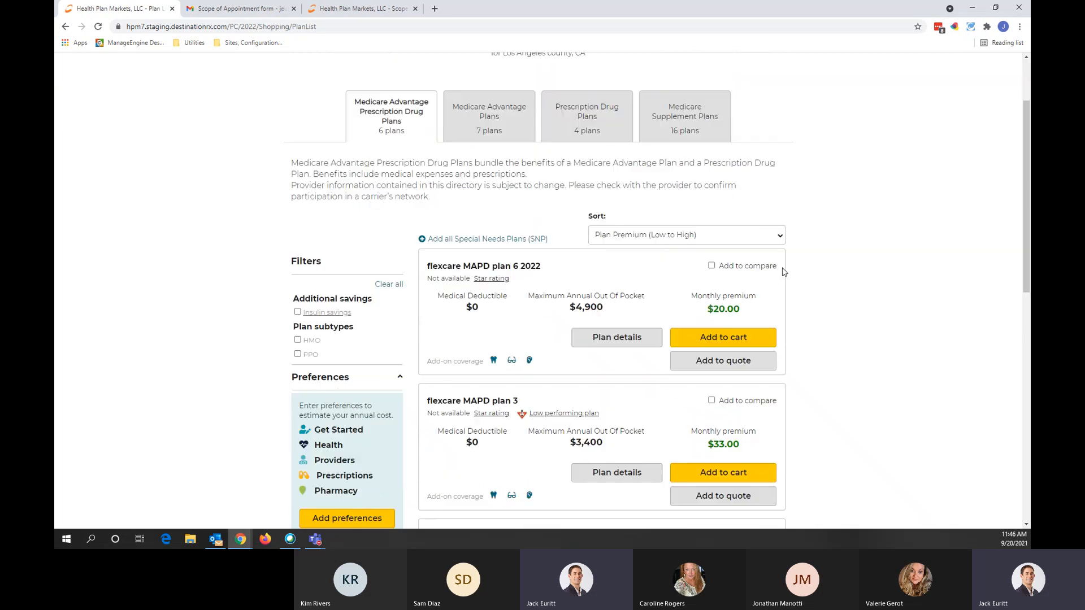
click(749, 183)
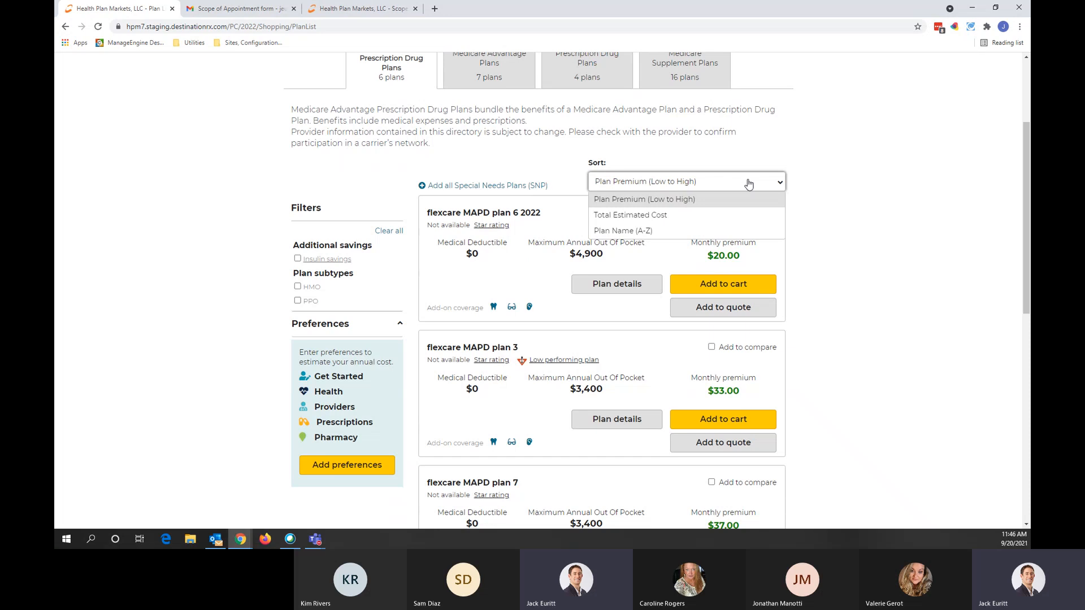
click(748, 184)
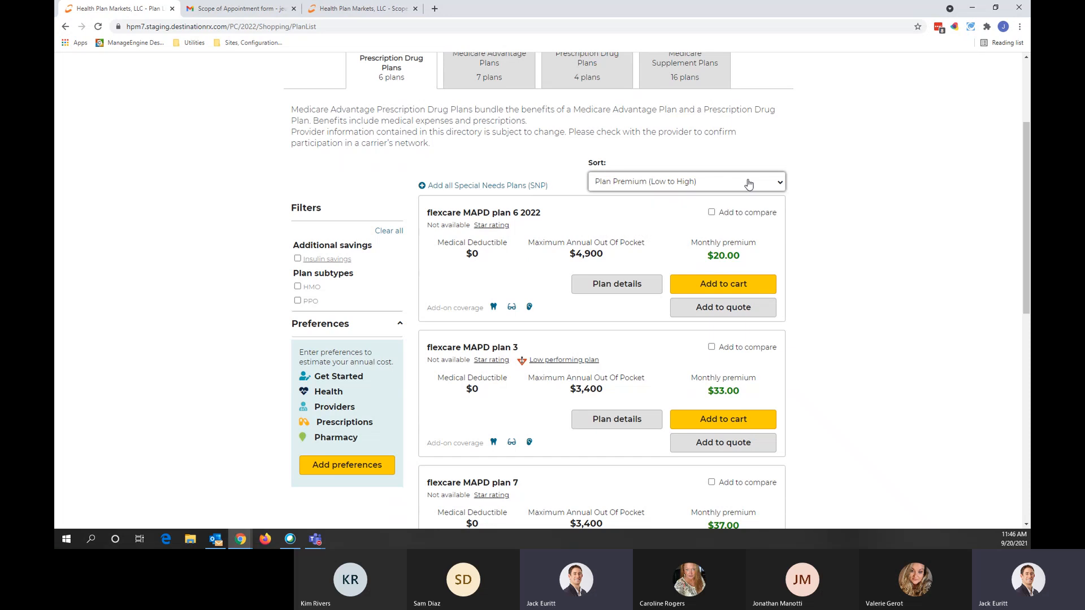
click(880, 219)
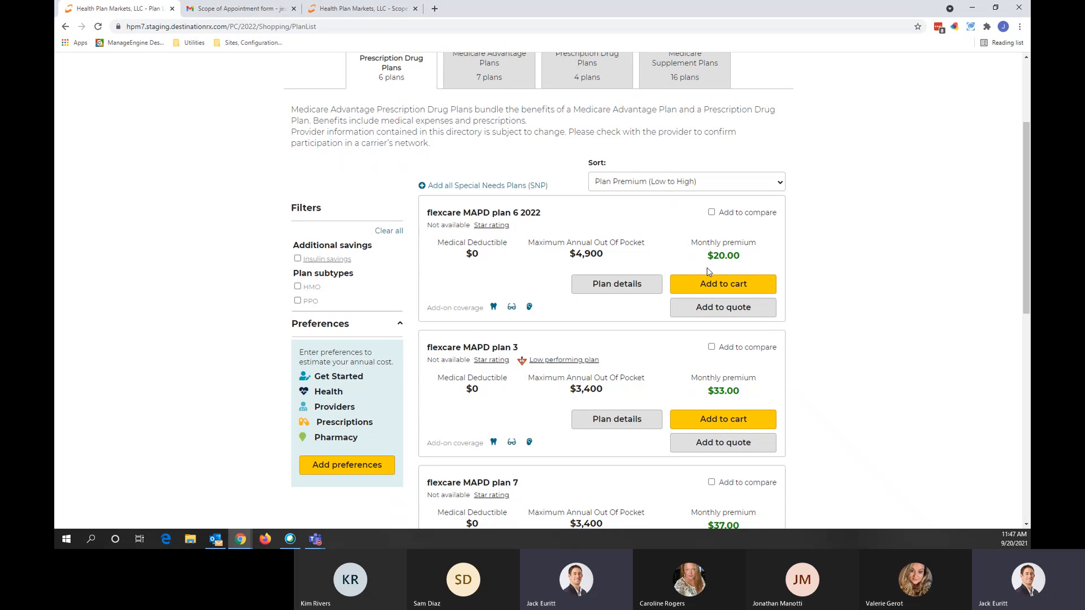
Step: Open the guided preferences questionnaire from the Preferences panel
scroll(518, 284, down, 1)
scroll(518, 284, down, 2)
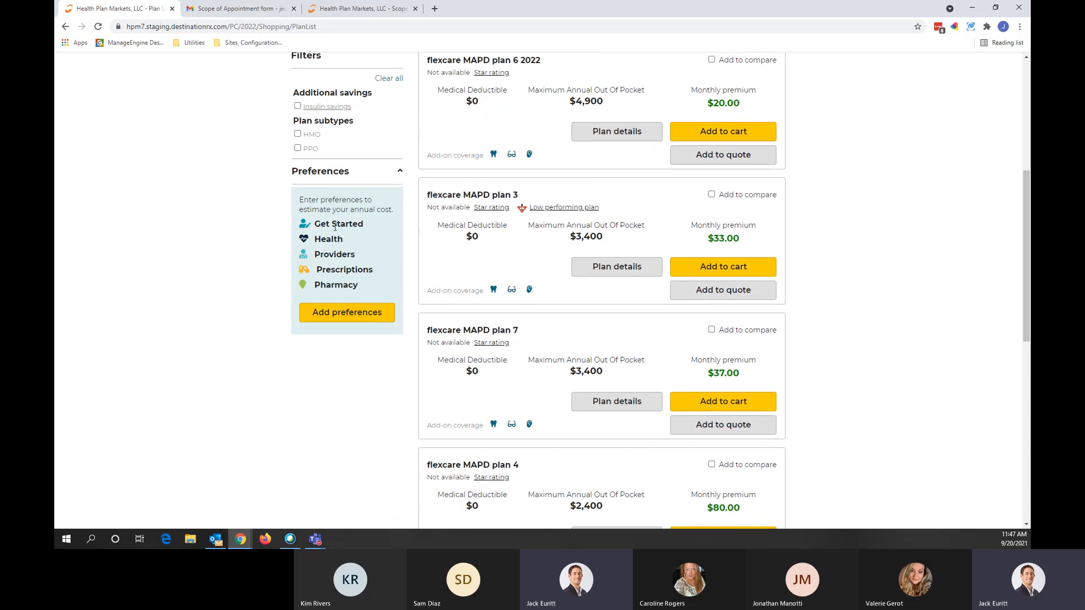
click(342, 313)
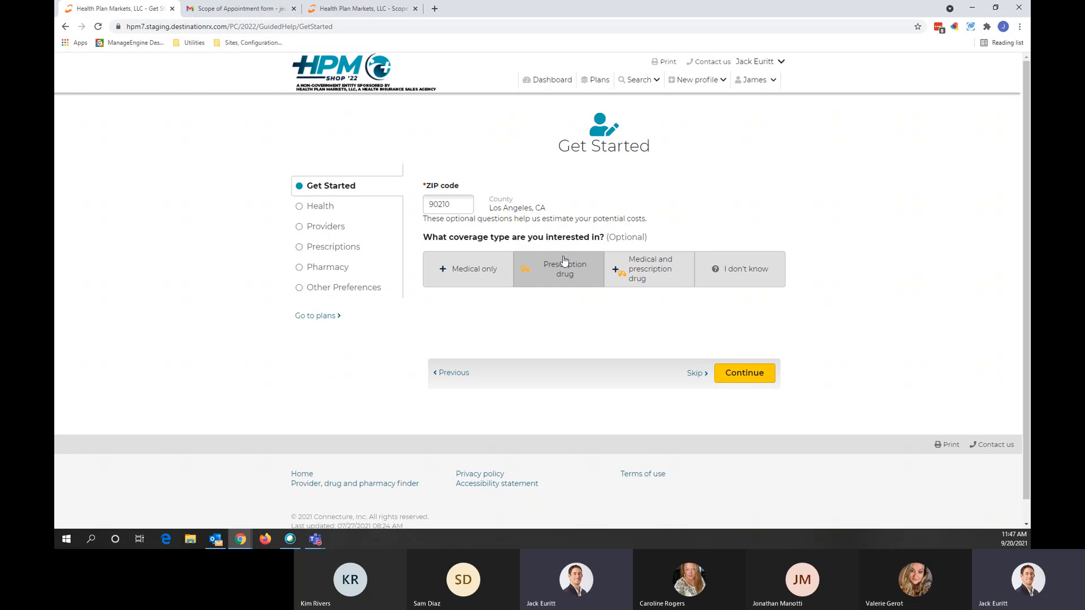
Step: Choose medical and prescription drug coverage, not eligible for special assistance, and continue to Health
click(639, 269)
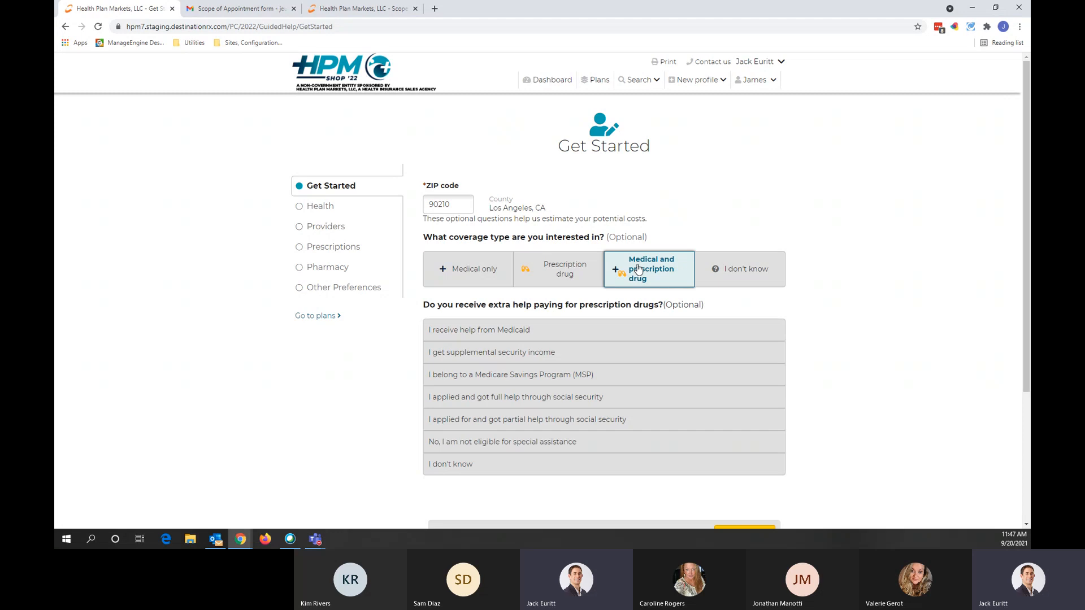
click(596, 419)
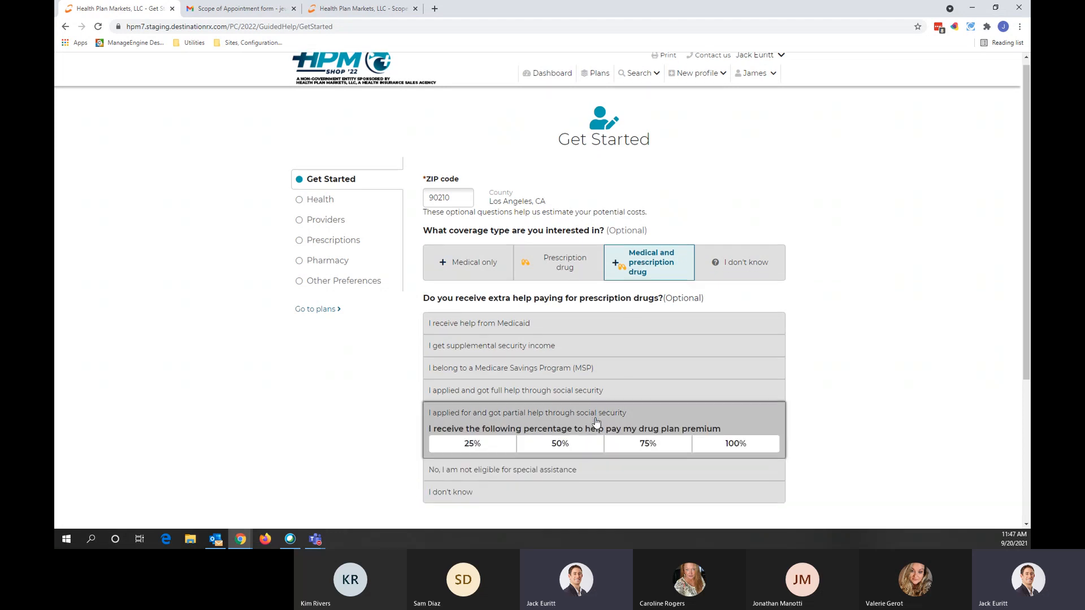
scroll(596, 421, down, 1)
click(590, 428)
click(737, 485)
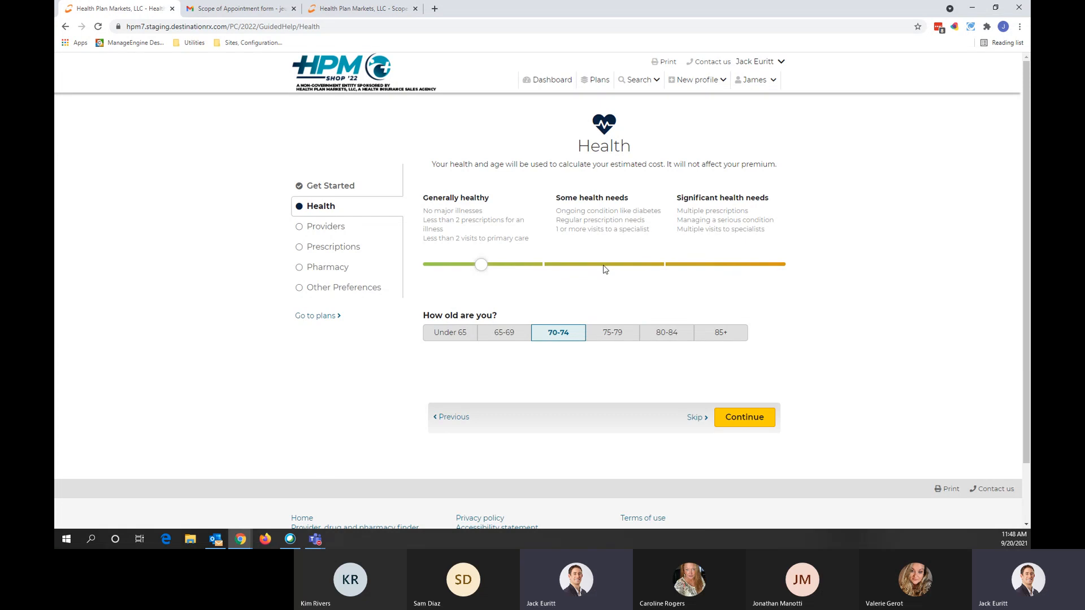
Step: Move to the Providers step, zoom the map out twice, and search this area
click(745, 425)
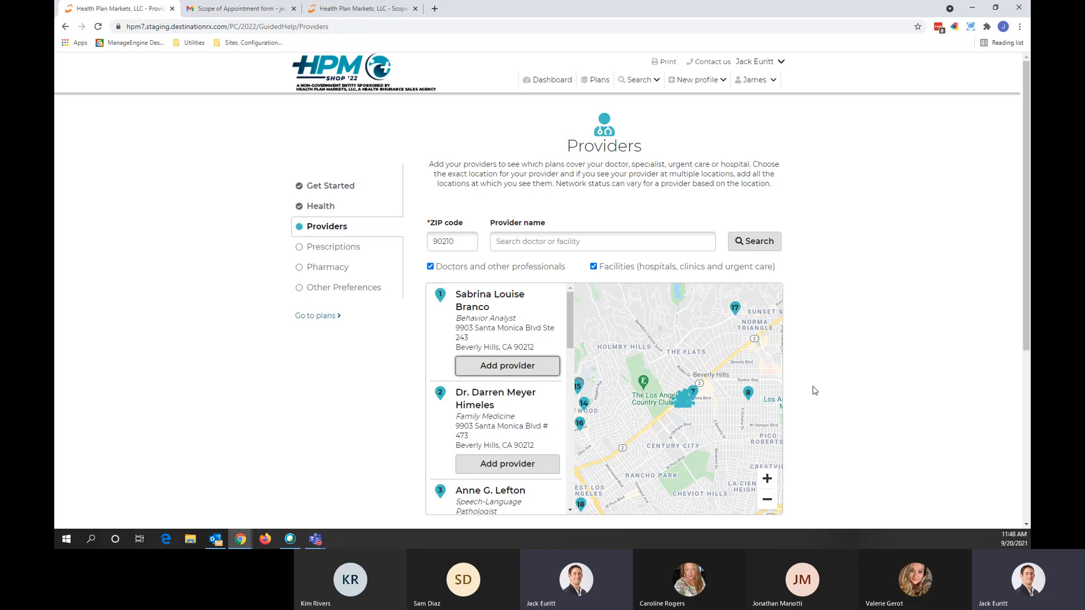
scroll(838, 281, down, 1)
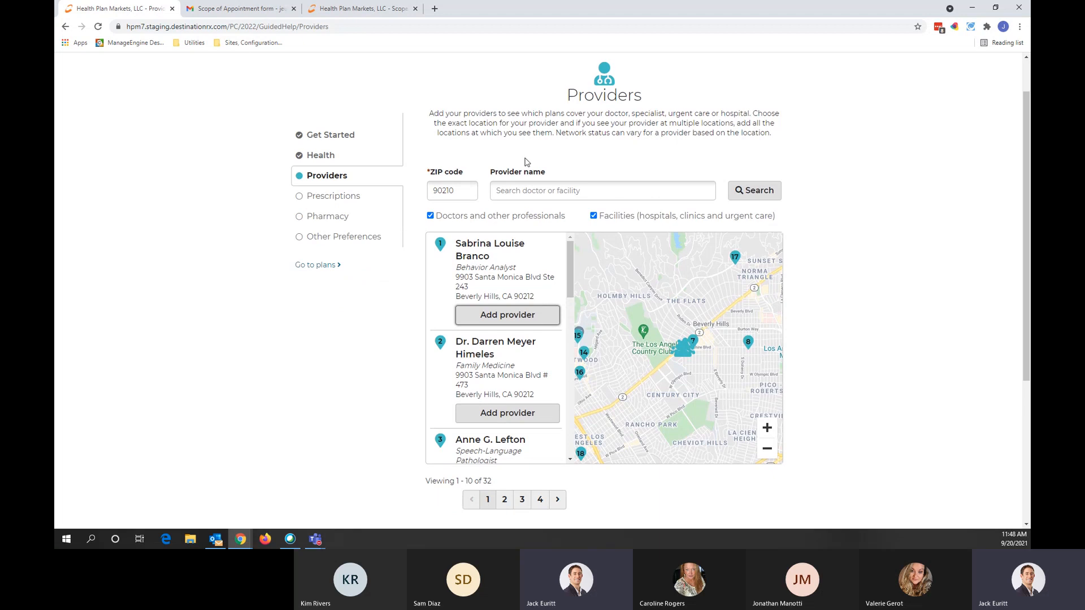
click(766, 452)
click(765, 451)
click(679, 240)
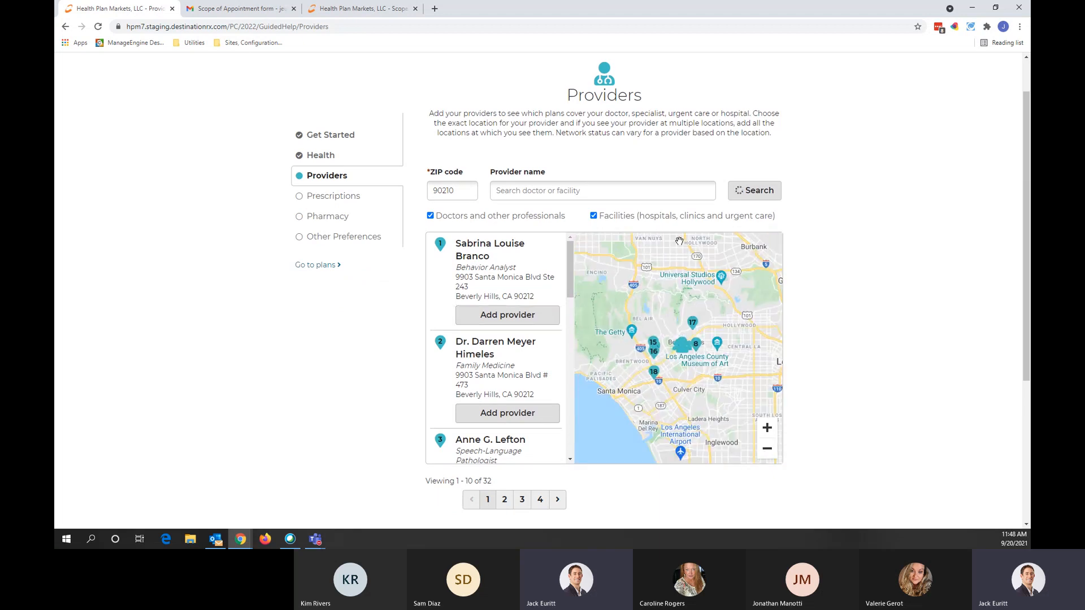
Step: Add the family medicine doctor, the health care trainee, and the plastic surgeon as providers
click(691, 280)
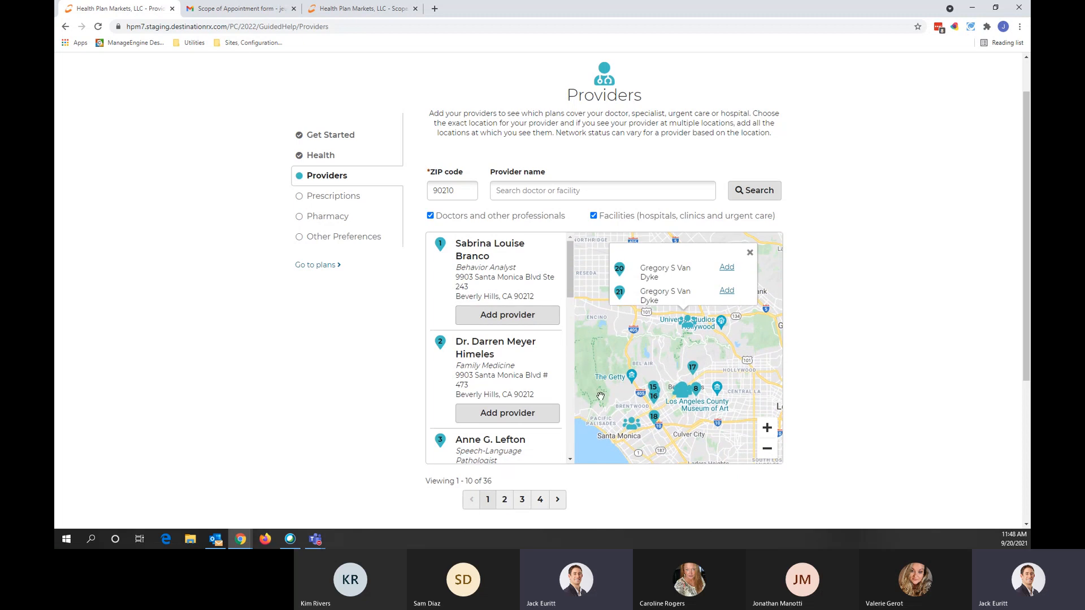
scroll(542, 333, down, 2)
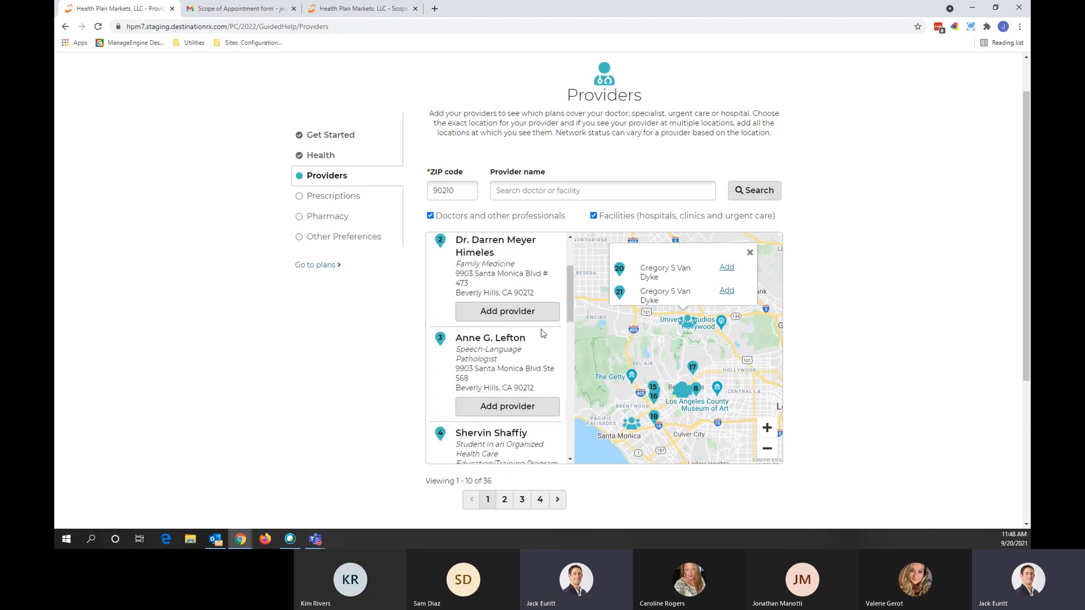
click(517, 312)
scroll(480, 373, down, 2)
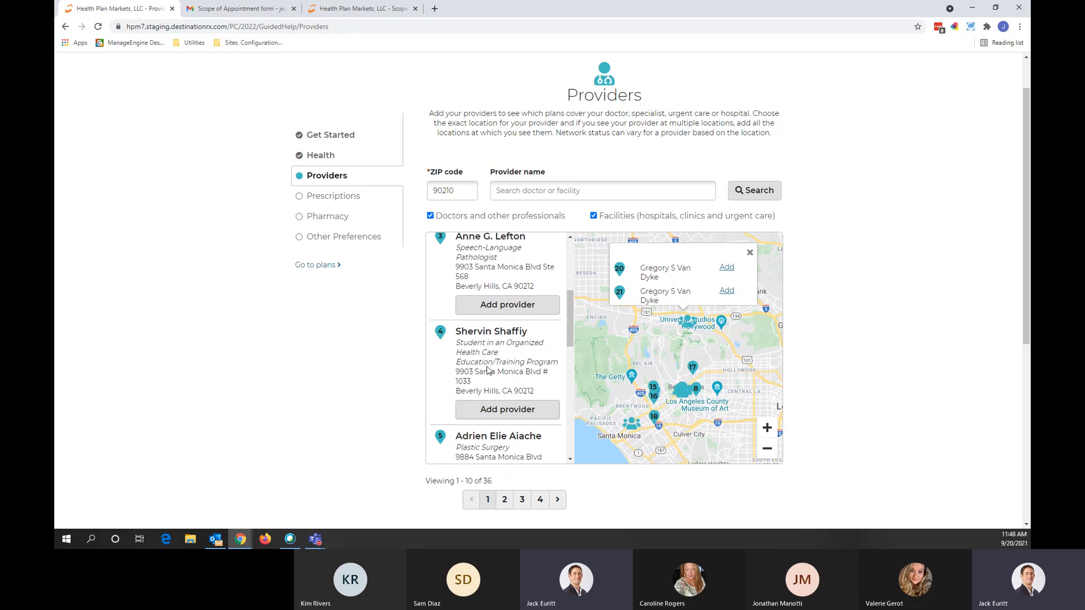
click(507, 409)
scroll(500, 390, down, 3)
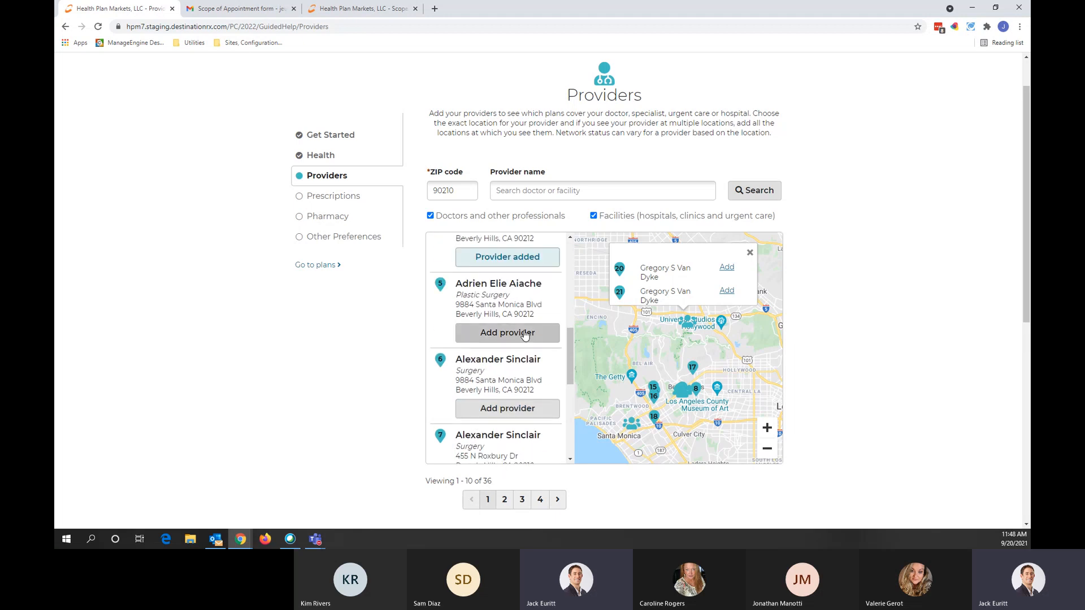
click(500, 334)
scroll(687, 350, down, 5)
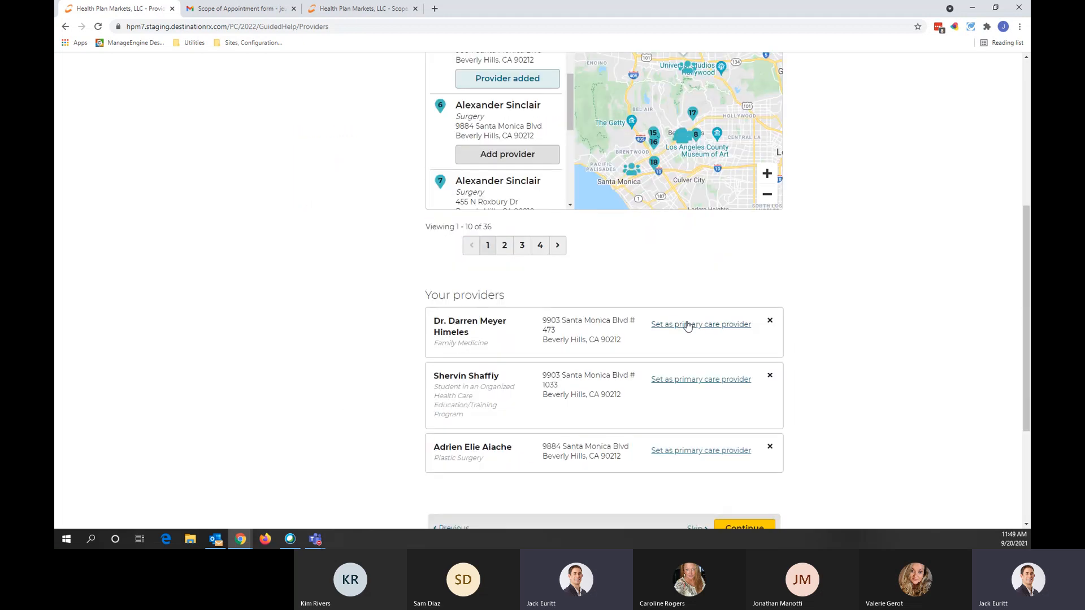
Step: Make the family medicine doctor the primary care provider and continue to Prescriptions
click(684, 326)
scroll(881, 394, down, 2)
click(752, 429)
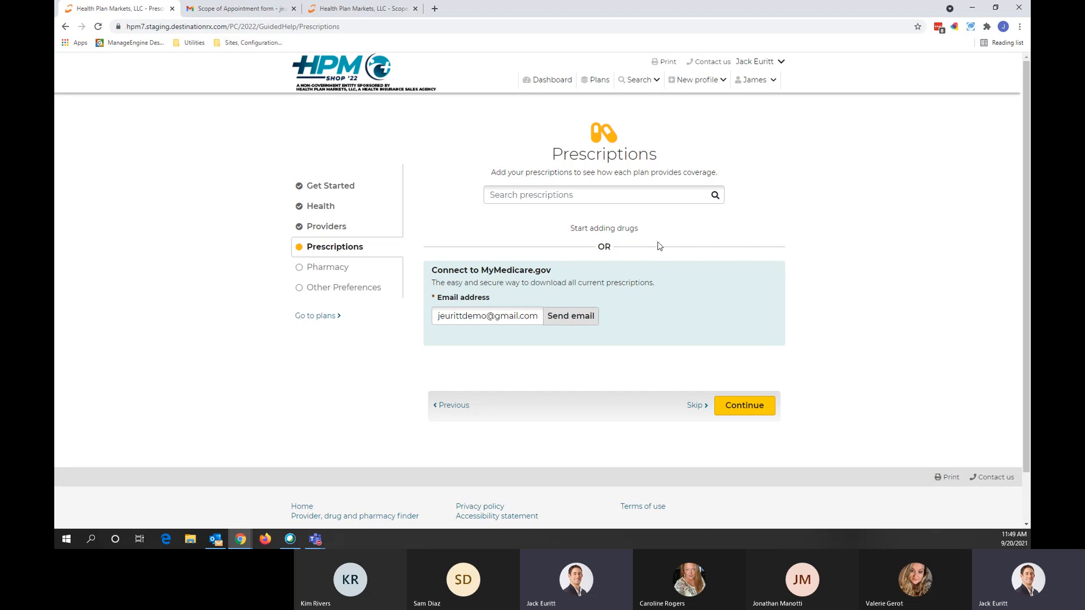
Step: Add Namenda as generic memantine hcl 5MG, kept per month
click(561, 195)
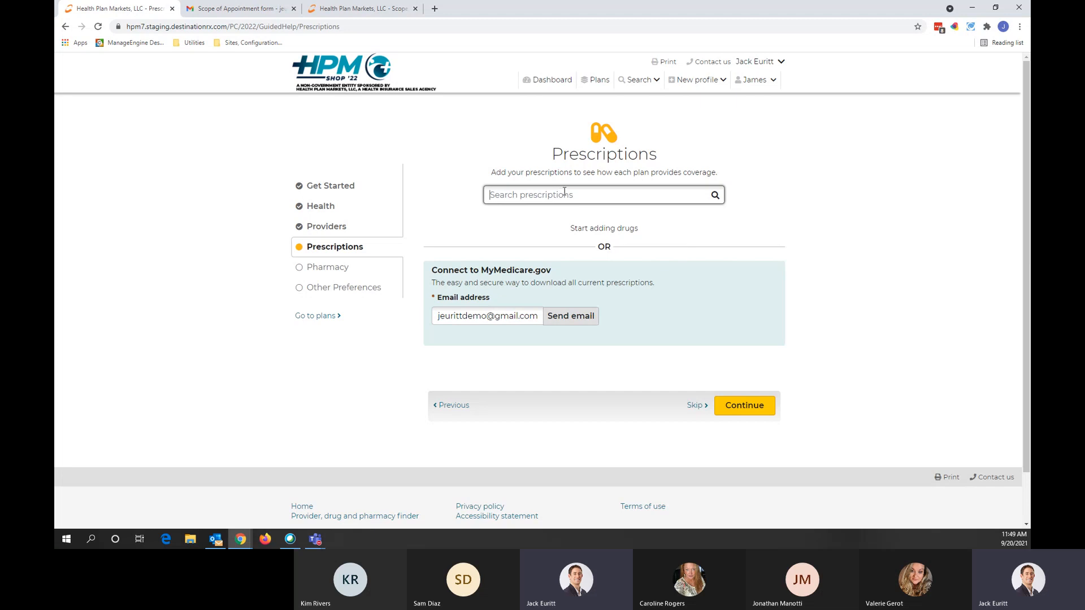
text(name)
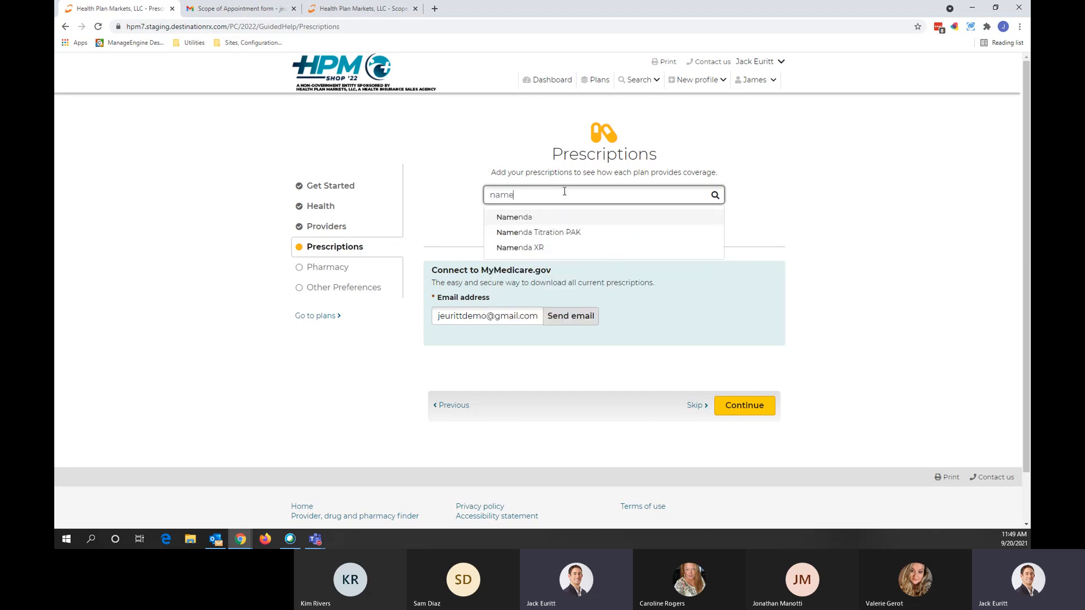
click(545, 218)
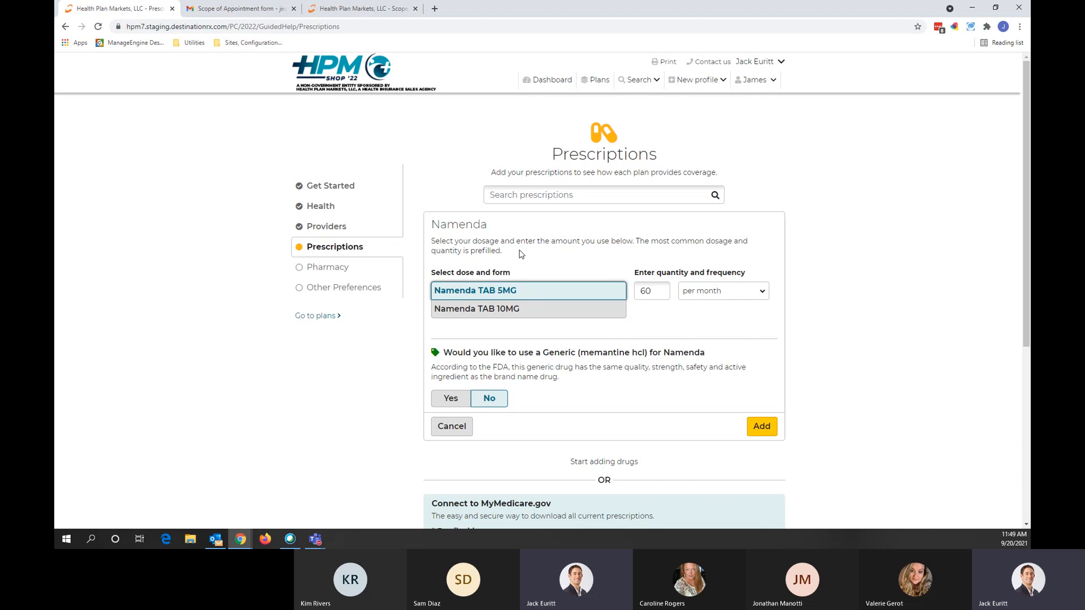
click(720, 294)
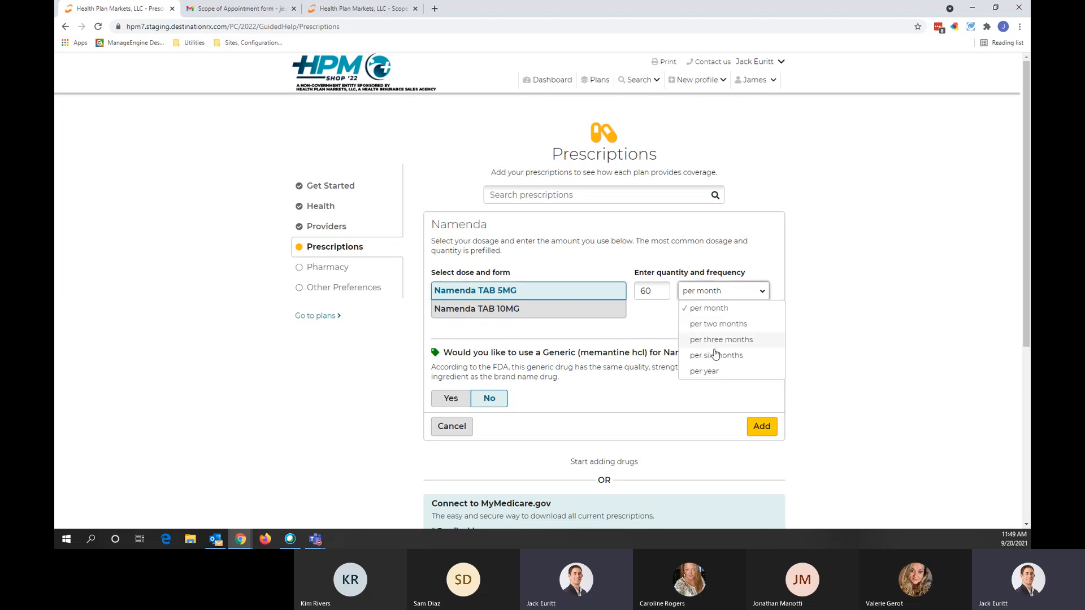
click(711, 291)
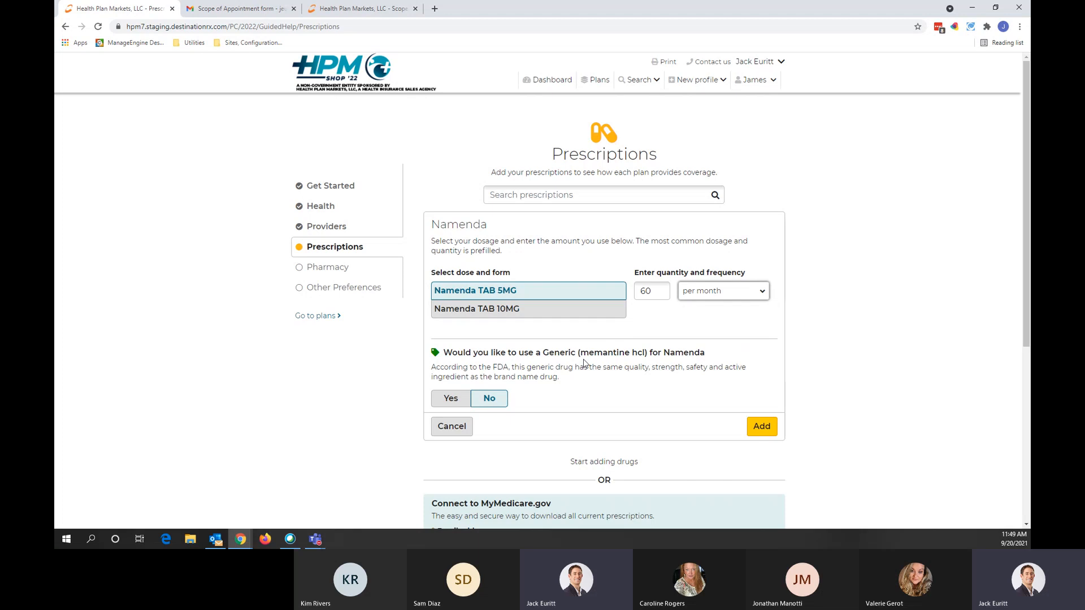
drag(577, 352, 648, 357)
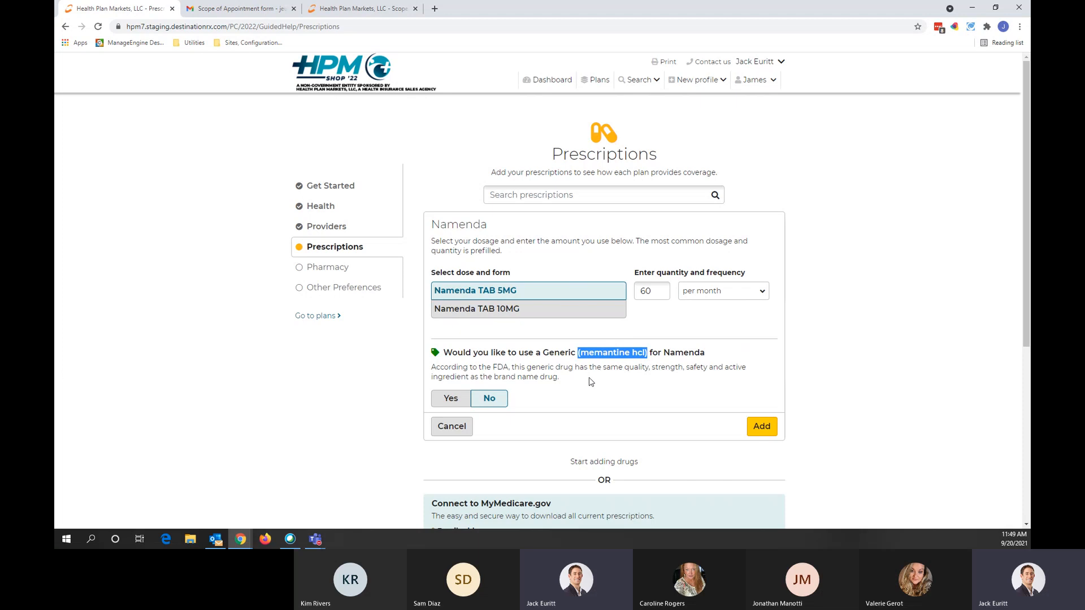
click(449, 399)
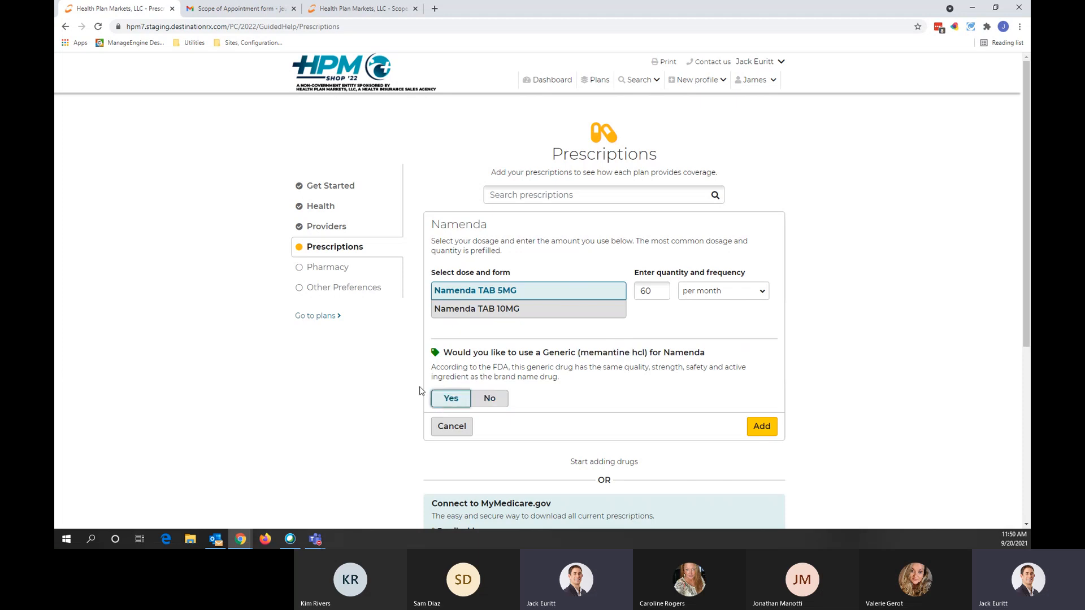
click(761, 426)
Step: Add Uroxatral as generic alfuzosin hcl er 10MG ER
text(urox)
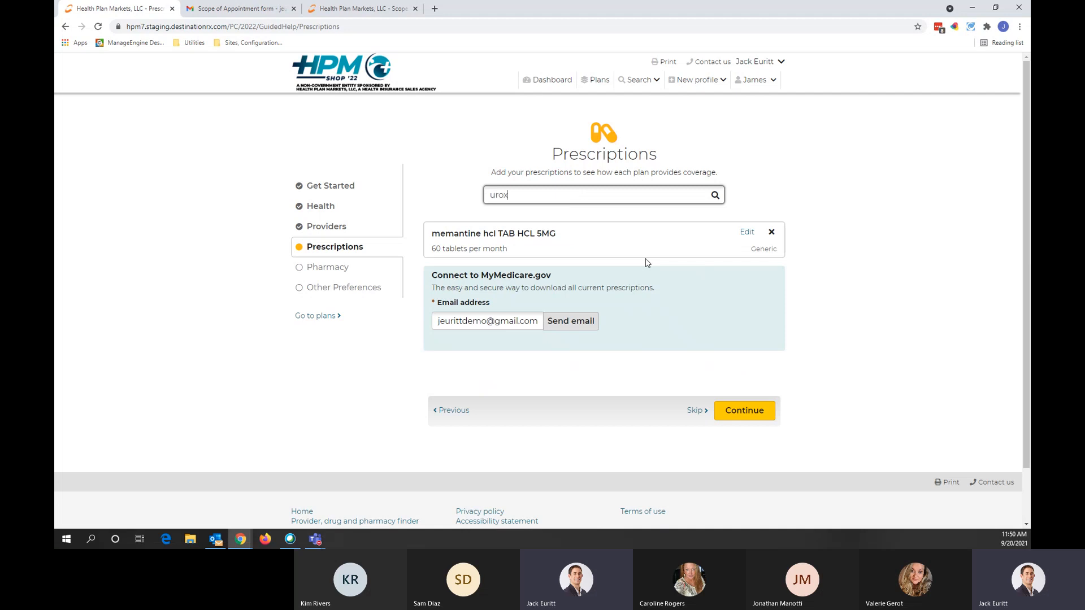
click(519, 224)
click(449, 378)
click(761, 408)
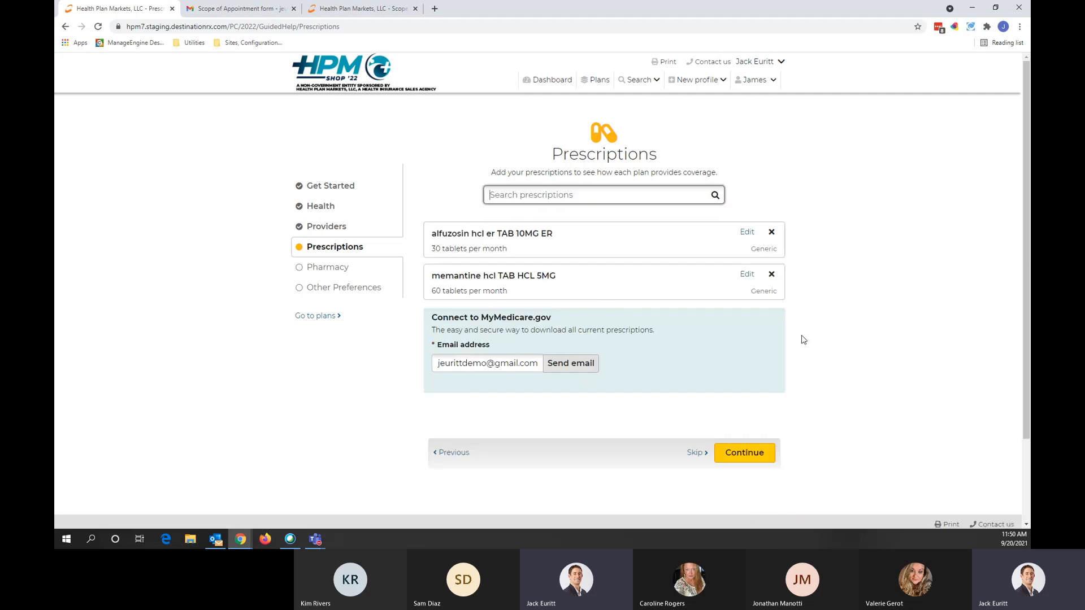
click(816, 297)
scroll(559, 294, down, 2)
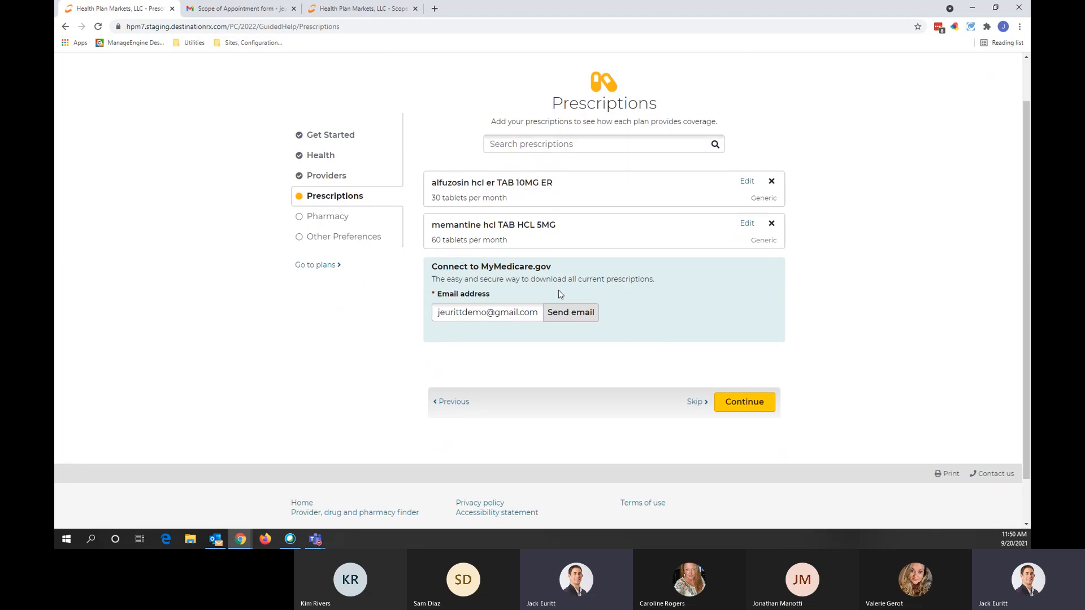
Step: Send the MyMedicare.gov invitation email and add a follow-up task due 09/22/2021
drag(481, 266, 553, 268)
click(828, 292)
click(570, 312)
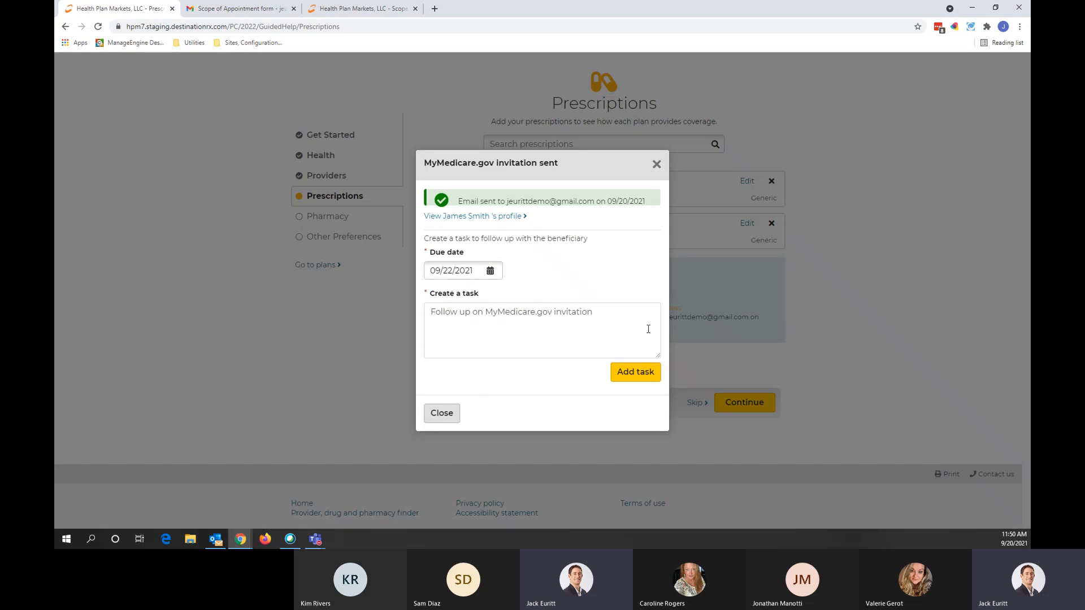
click(641, 374)
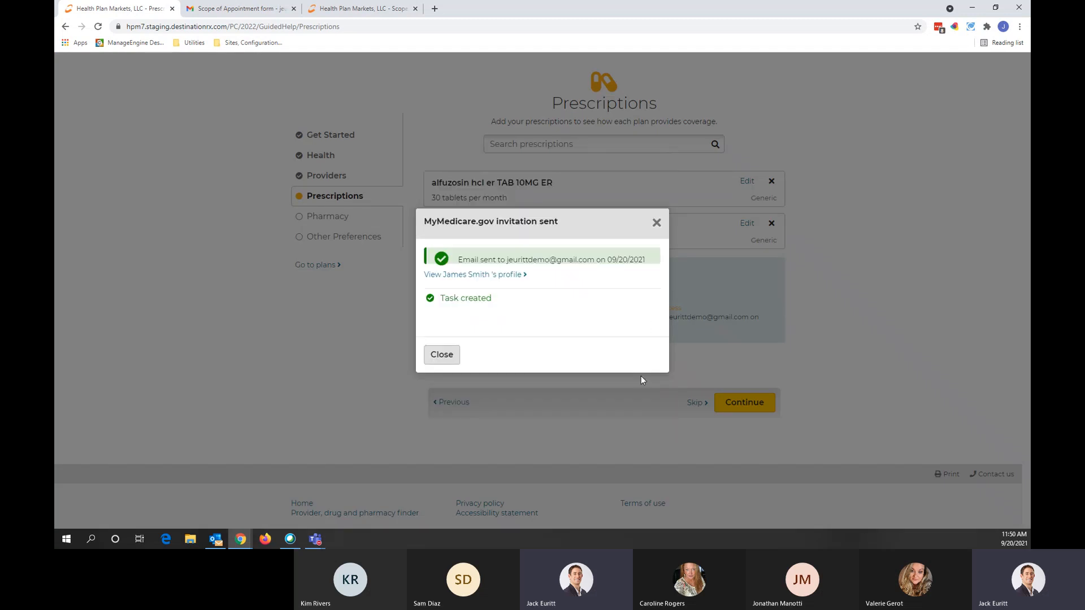
click(656, 224)
scroll(642, 312, up, 1)
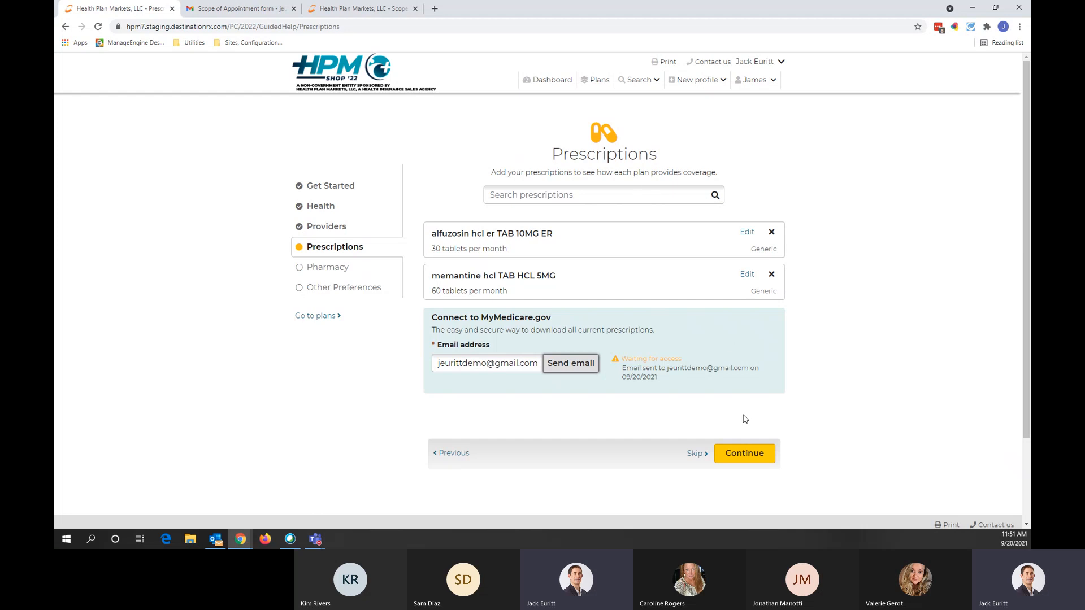
Step: Move to the Pharmacy step and add The Prescription Center as a pharmacy
click(725, 449)
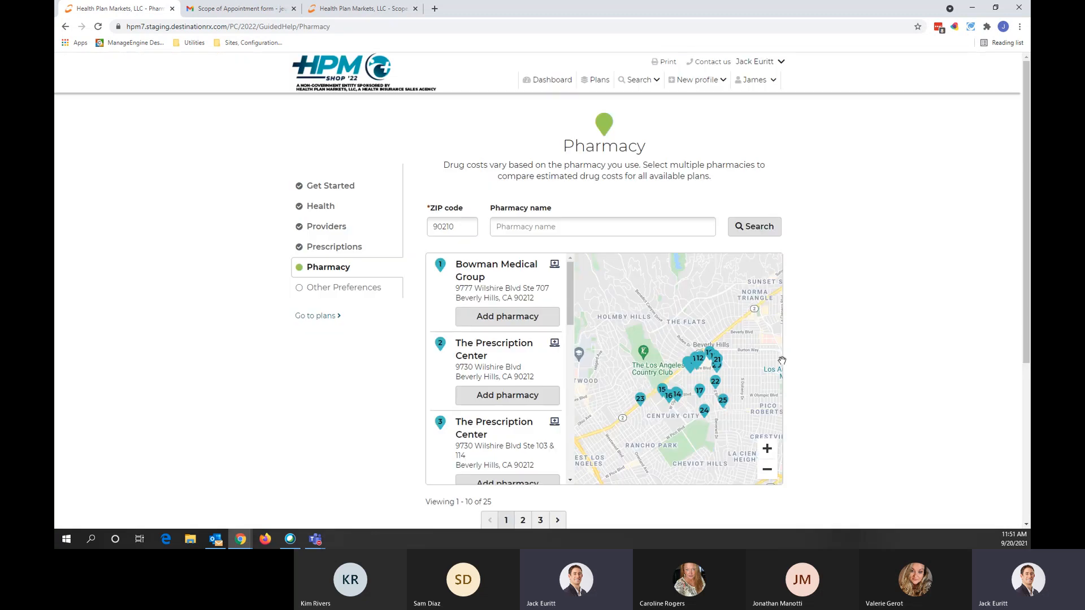
scroll(821, 324, down, 1)
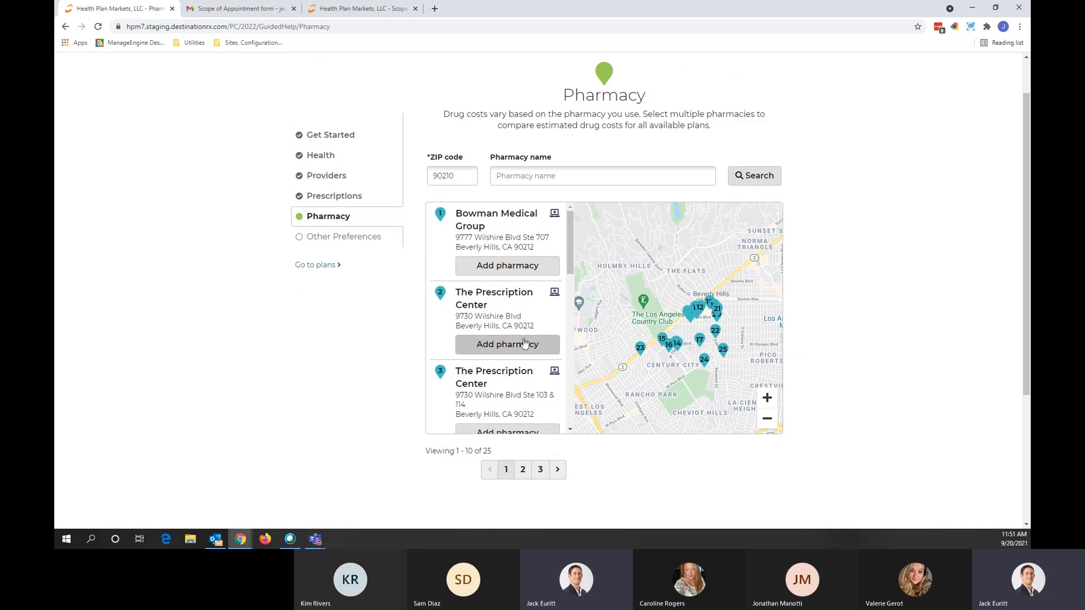
scroll(479, 366, down, 3)
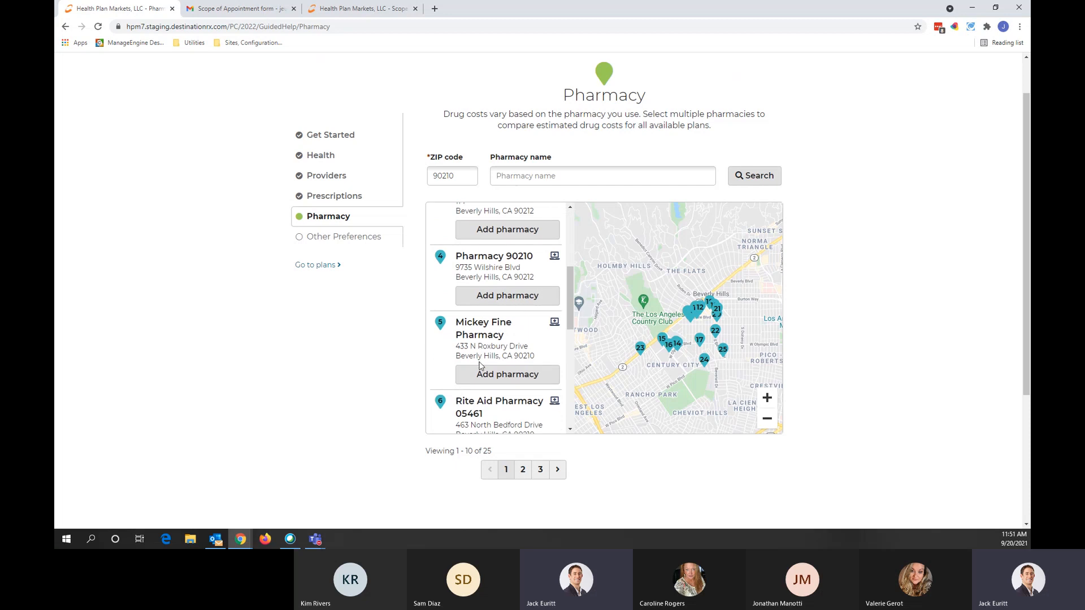
scroll(512, 345, down, 2)
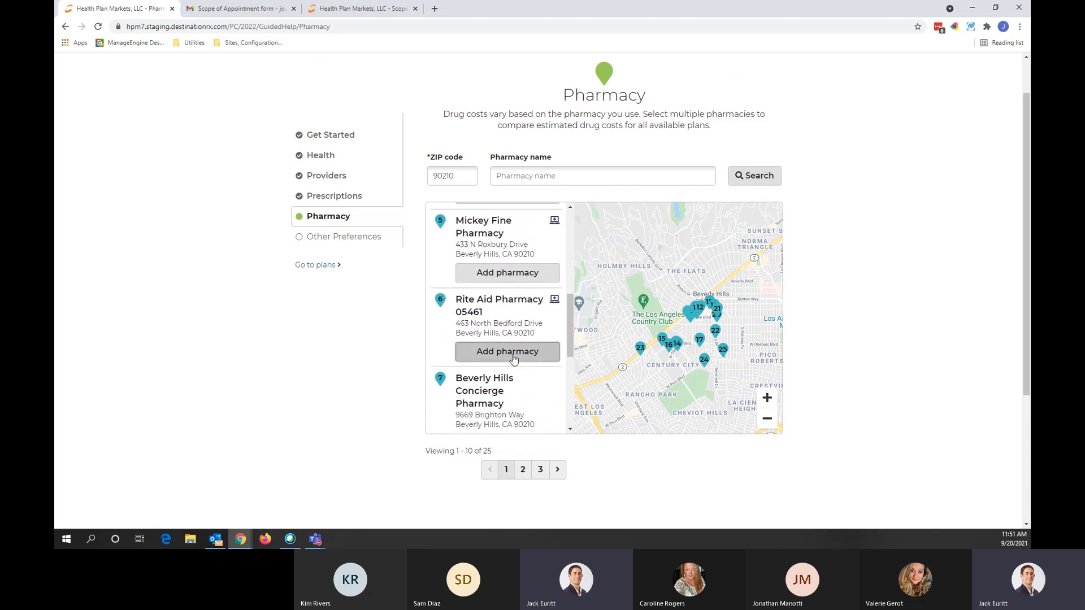
click(513, 356)
click(514, 345)
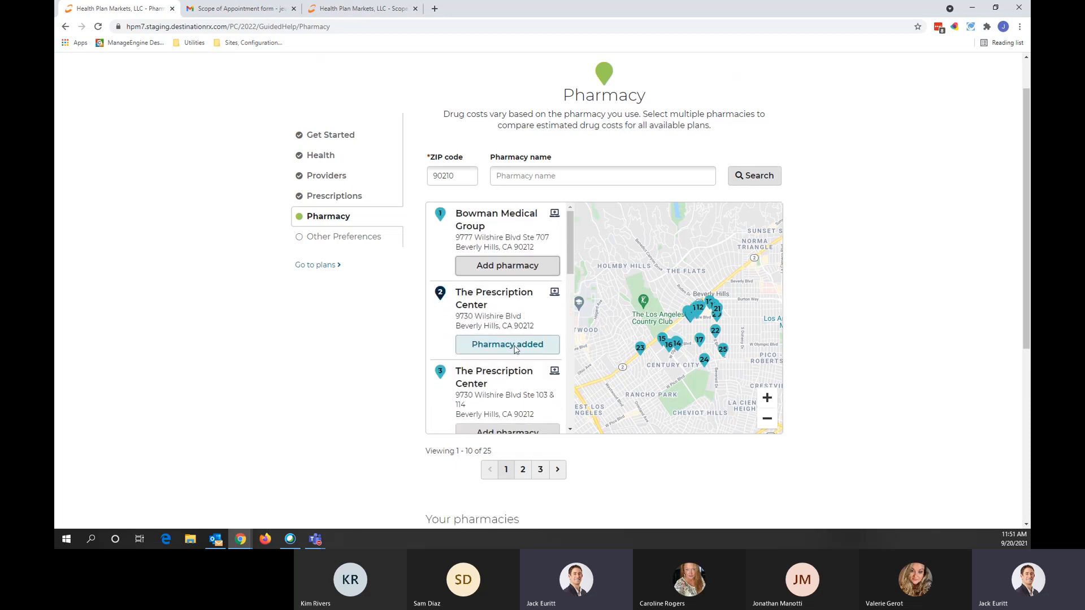
Step: Check Rite Aid, Bowman and The Prescription Center under Your pharmacies, then continue to Other Preferences
scroll(428, 362, down, 1)
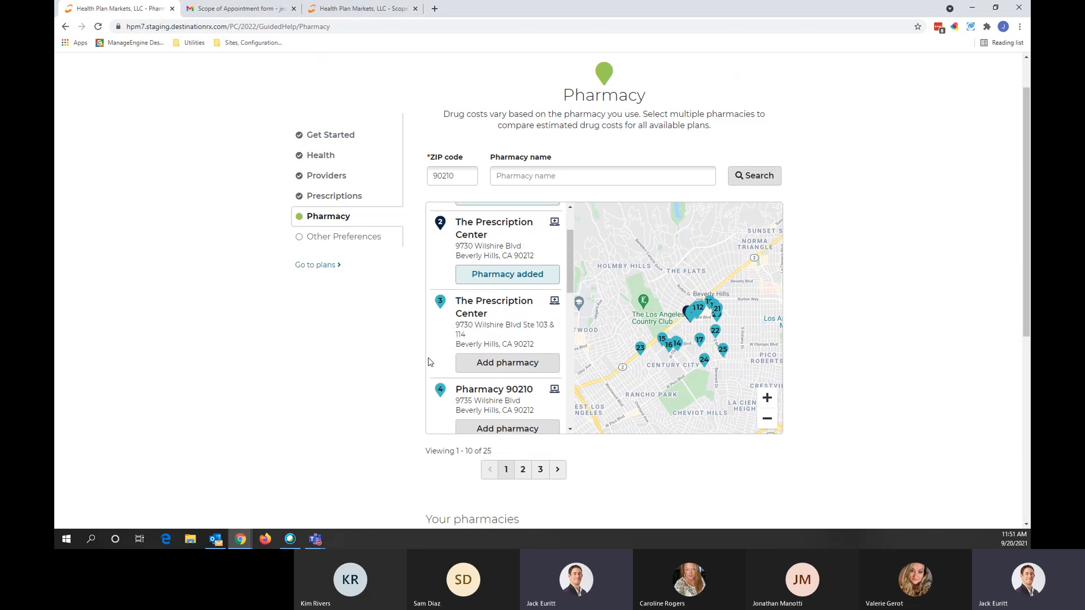
scroll(429, 362, down, 3)
scroll(399, 375, down, 5)
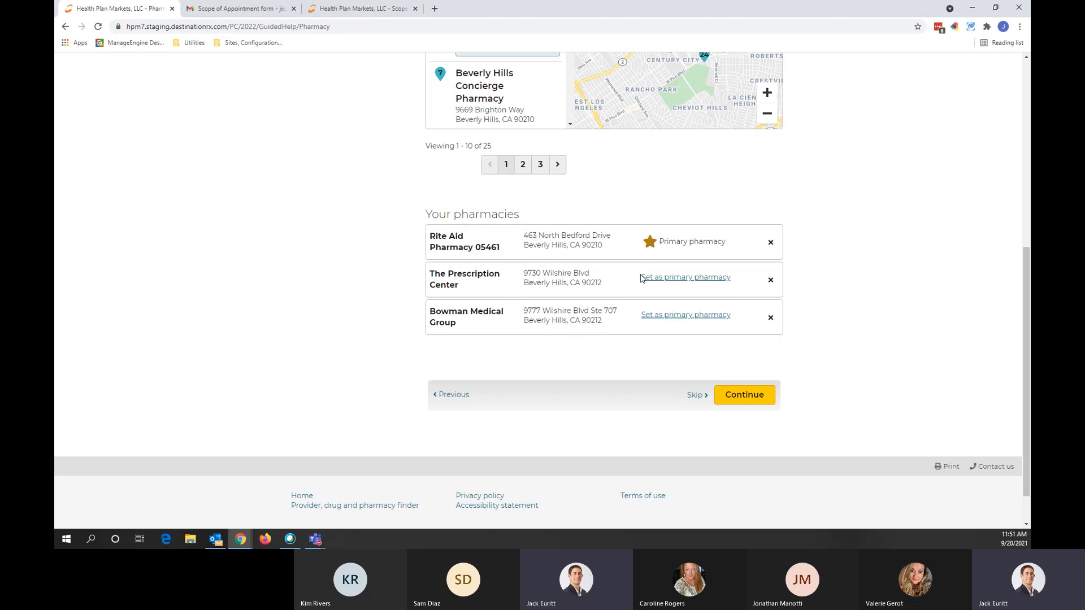
scroll(355, 250, up, 5)
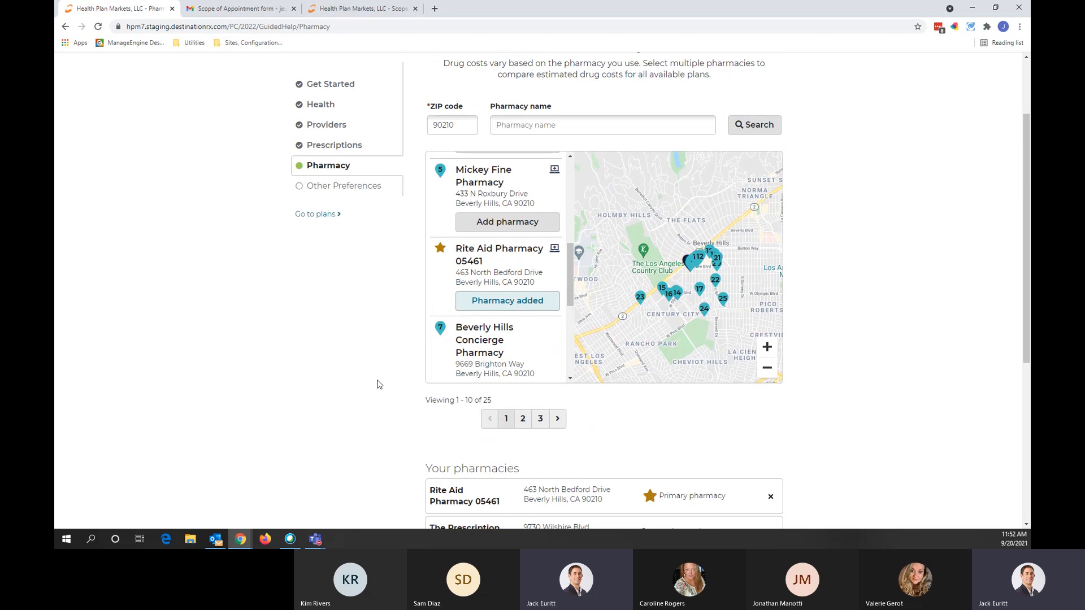
scroll(359, 437, down, 2)
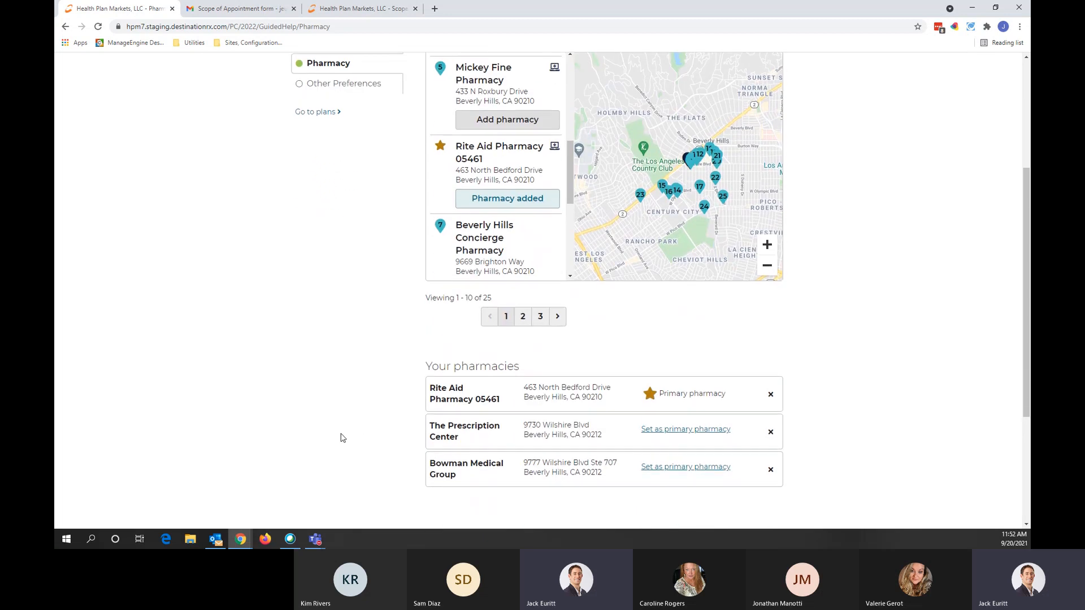
scroll(343, 438, down, 1)
click(758, 490)
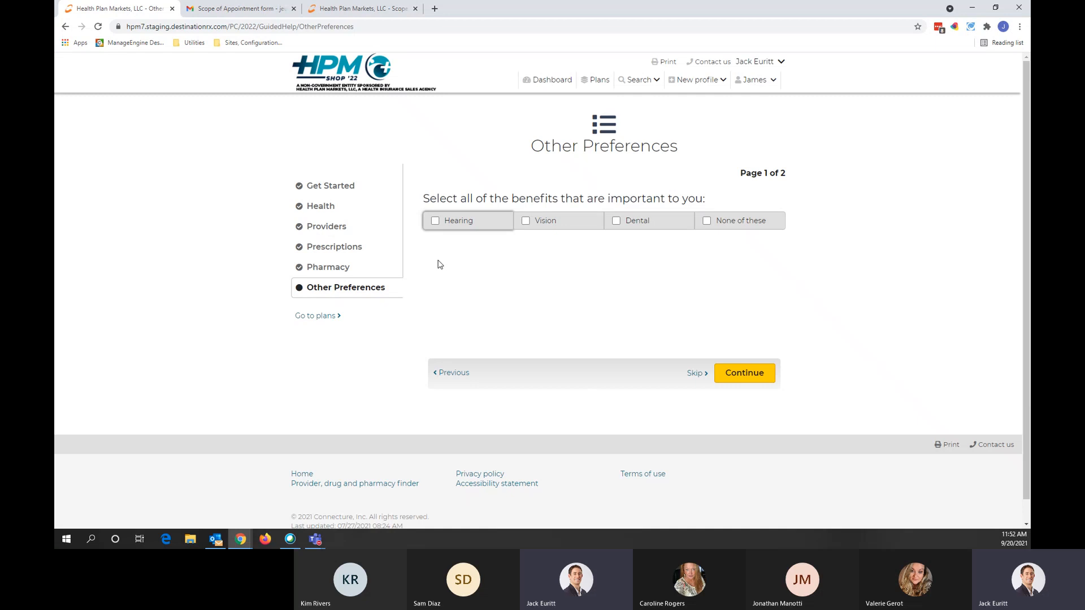
Step: Mark Hearing, Vision and Dental as important benefits
click(463, 224)
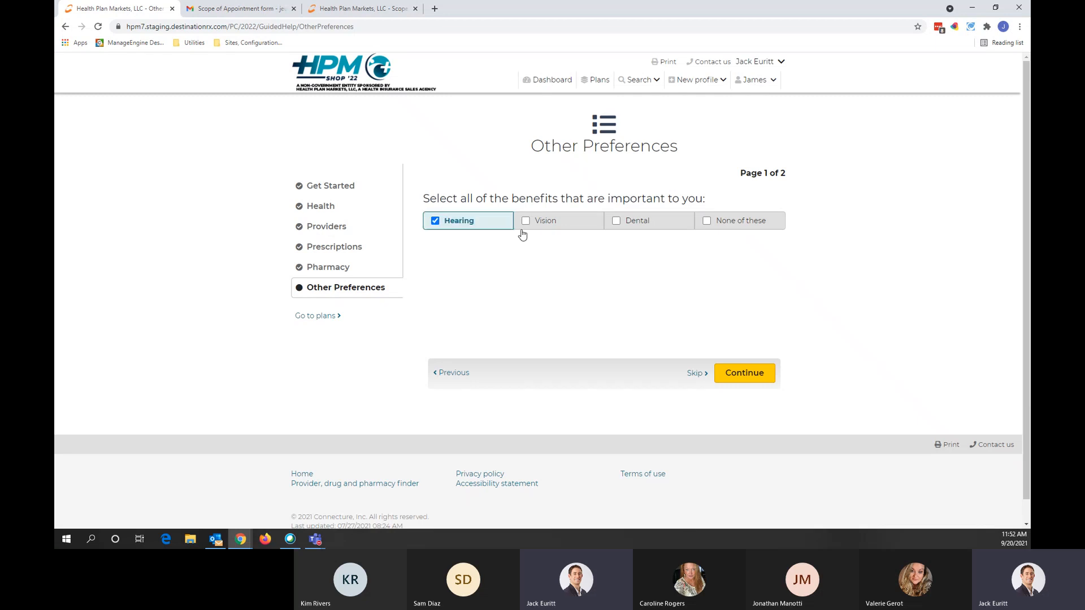
click(541, 229)
click(619, 225)
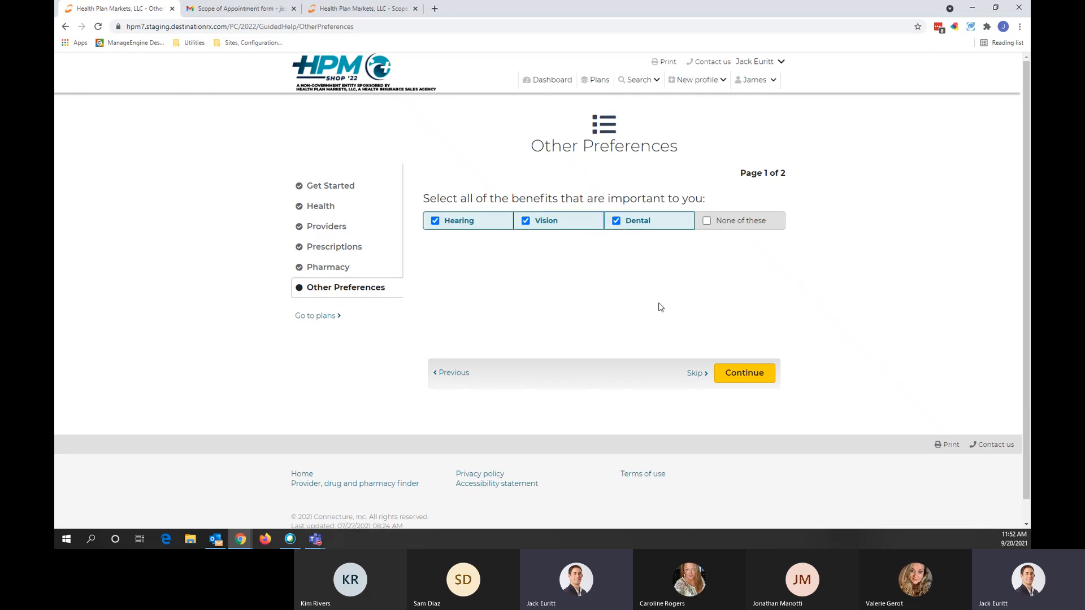
click(736, 385)
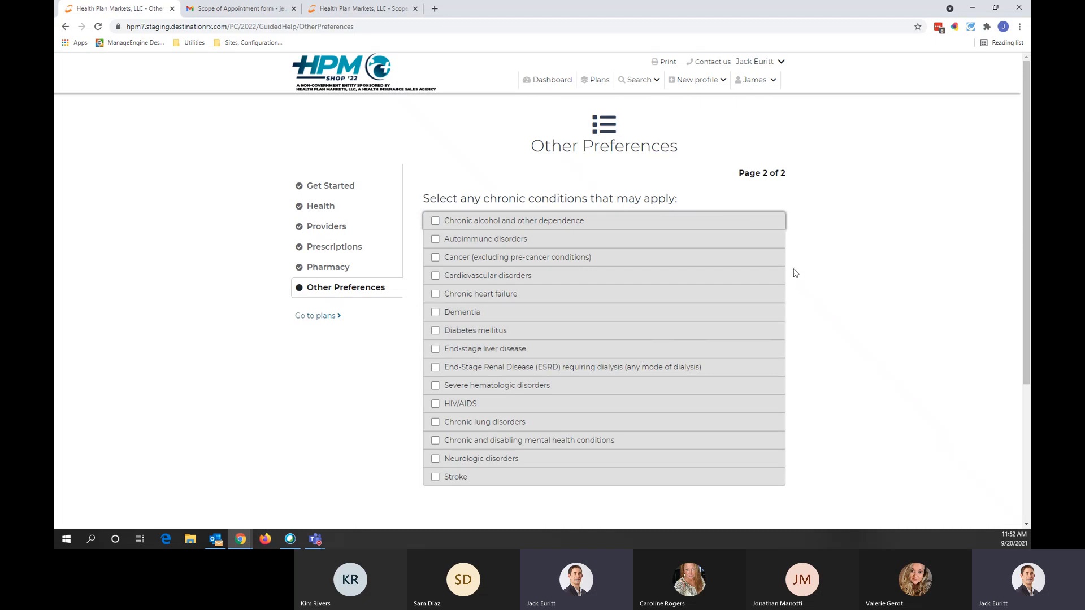
Step: Leave all chronic conditions unchecked and show the 33 matching plans in 90210
scroll(795, 274, down, 1)
scroll(795, 274, down, 1)
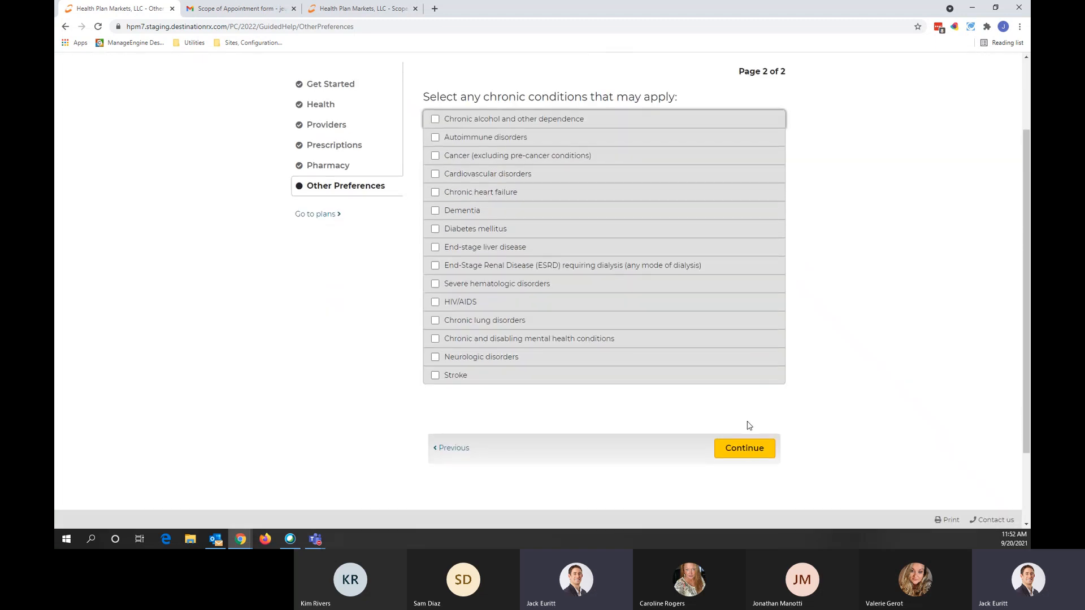
click(746, 450)
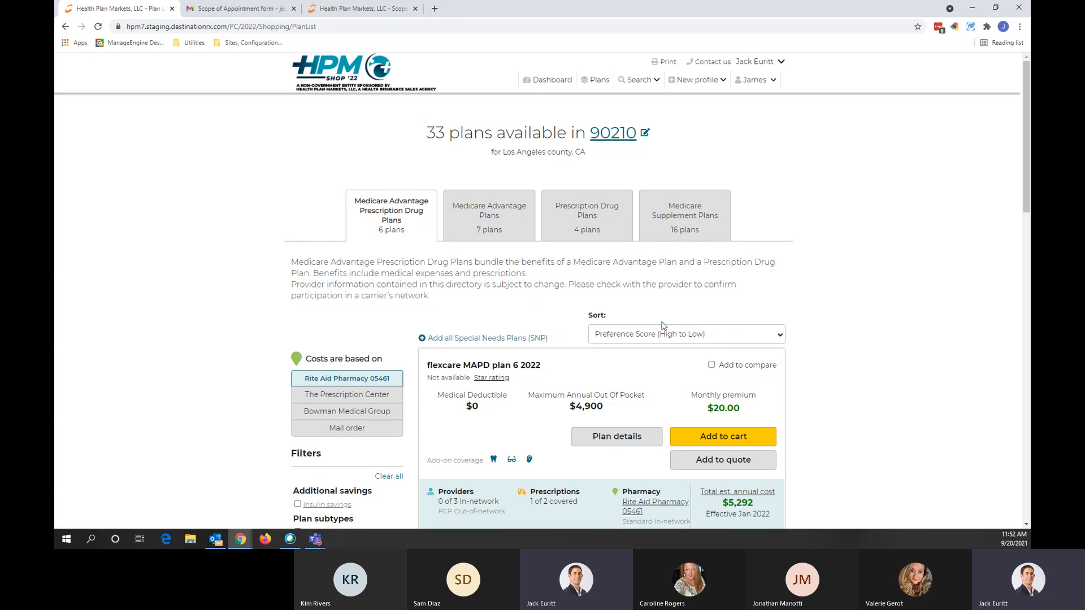
scroll(677, 337, down, 1)
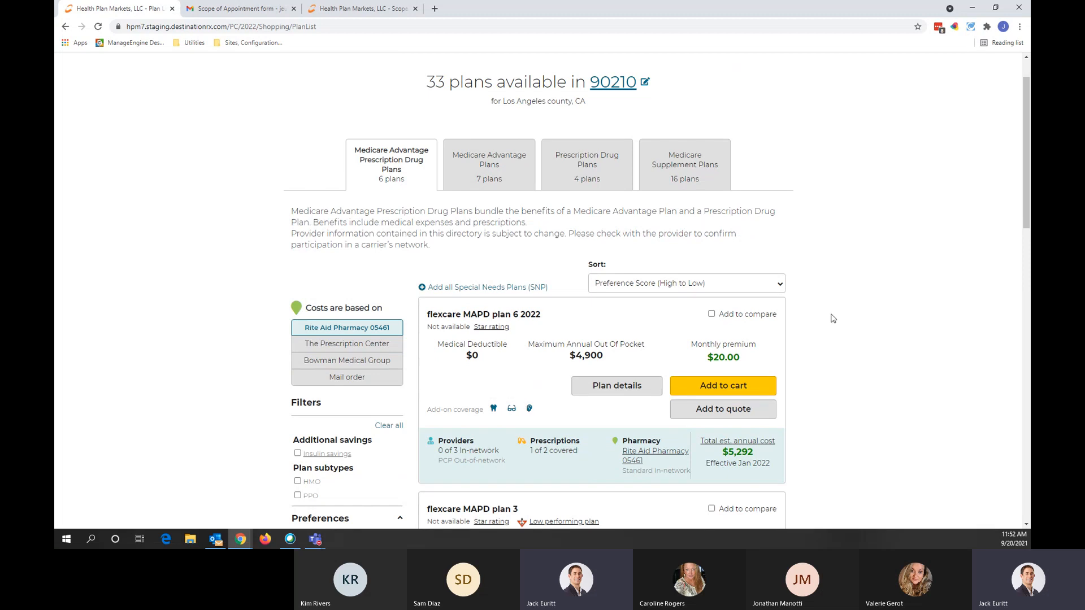
scroll(867, 389, up, 1)
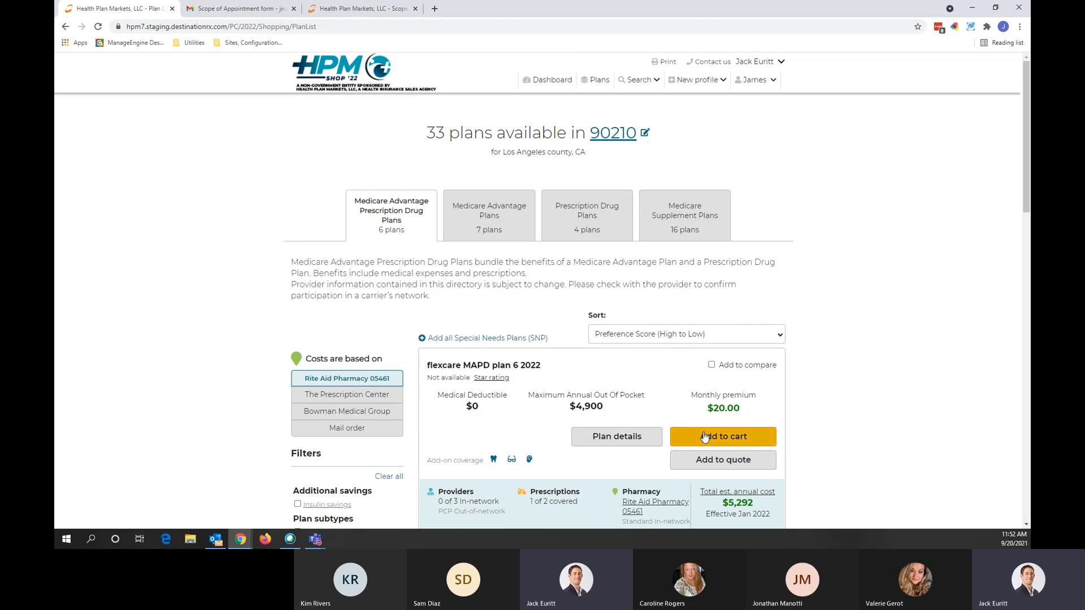
scroll(450, 208, down, 8)
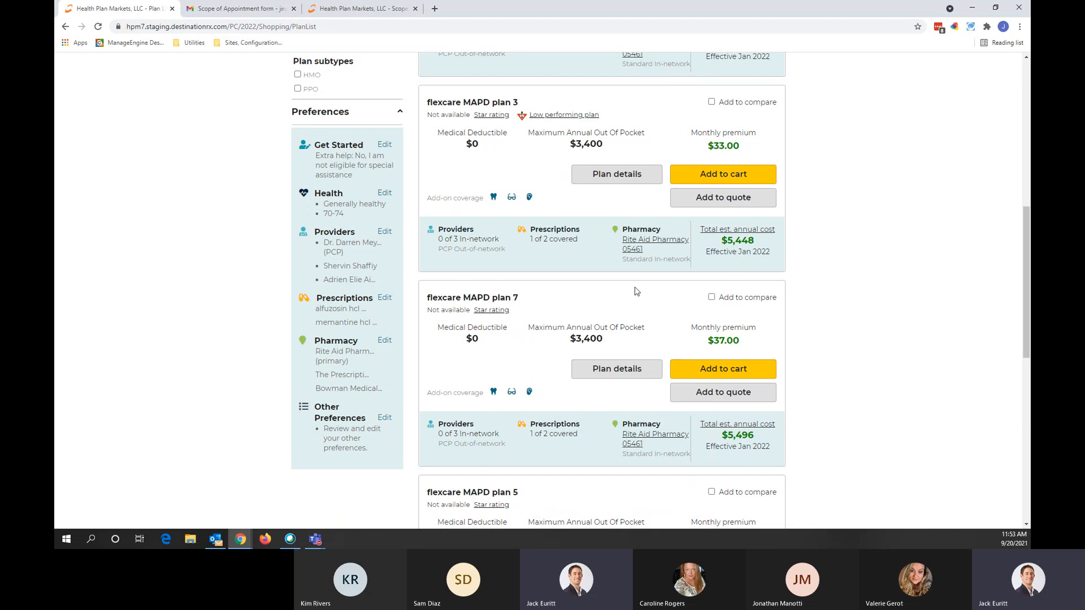
scroll(825, 365, up, 6)
scroll(825, 365, up, 2)
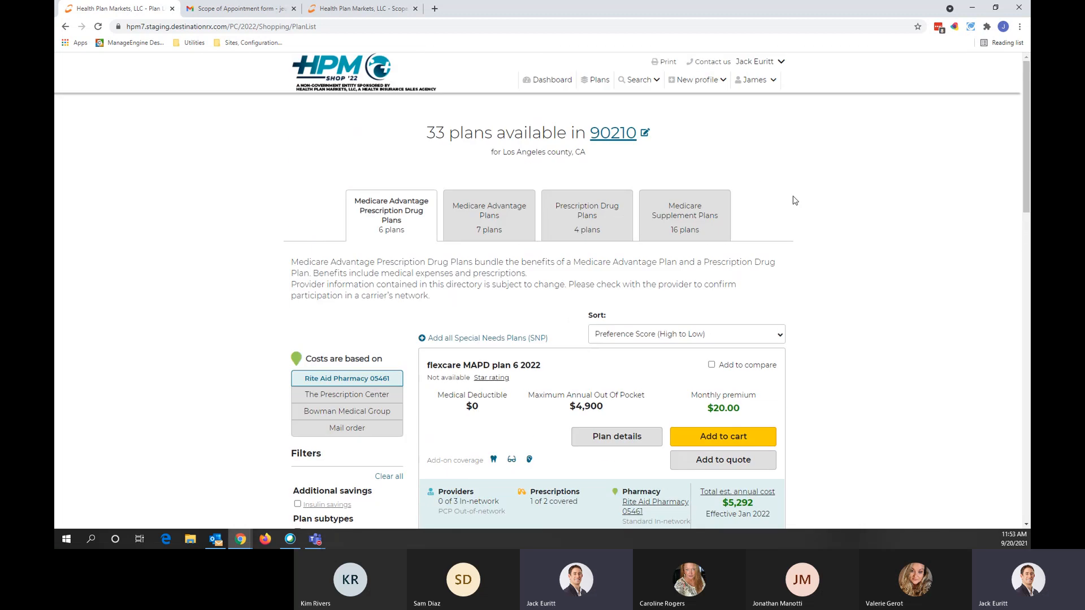
click(756, 80)
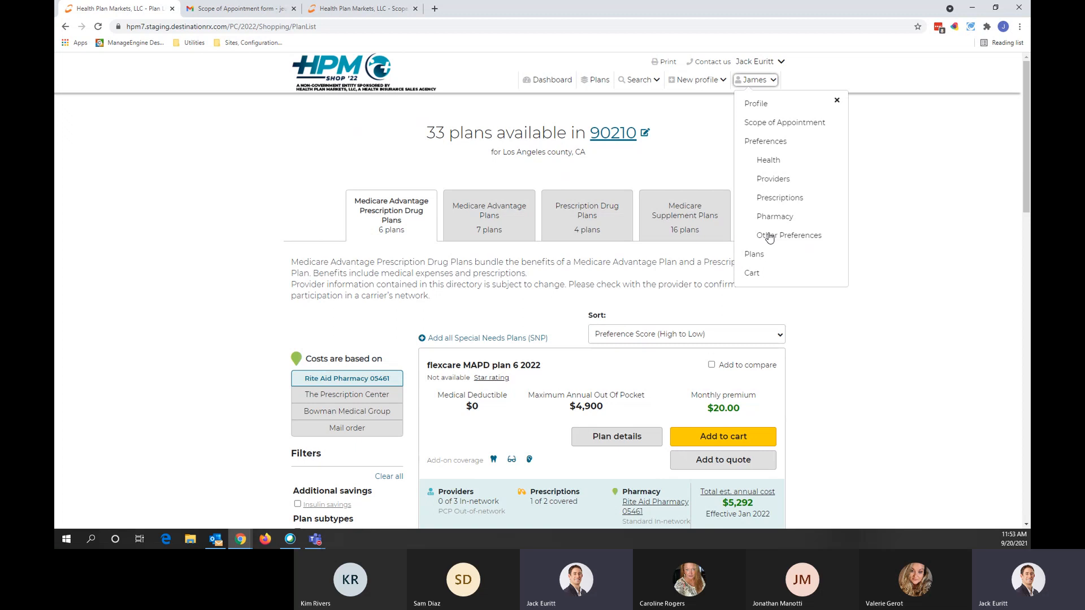
click(837, 100)
scroll(829, 193, down, 1)
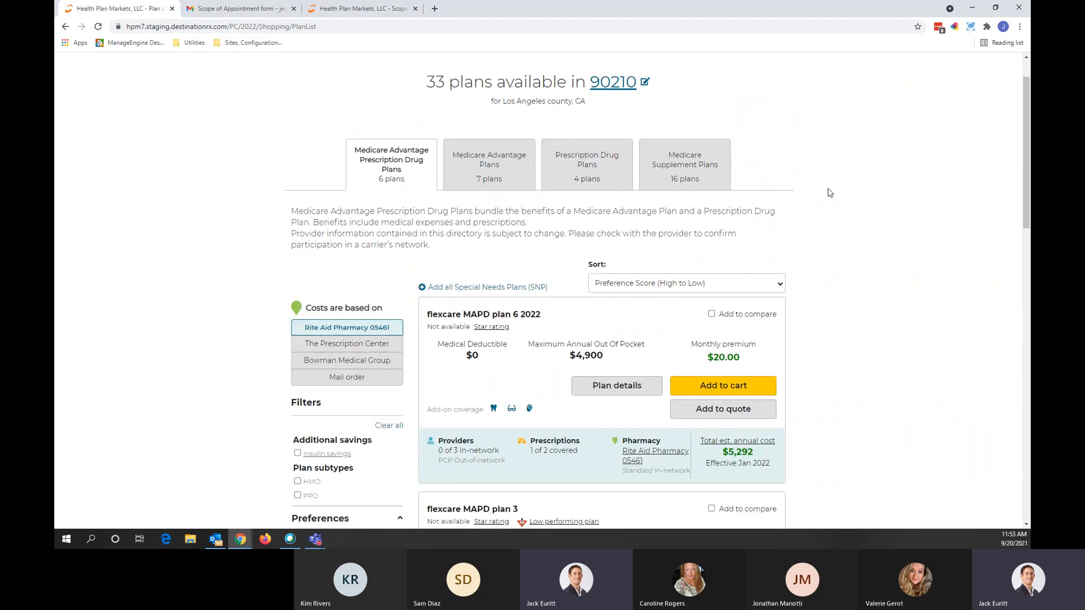
scroll(828, 193, down, 3)
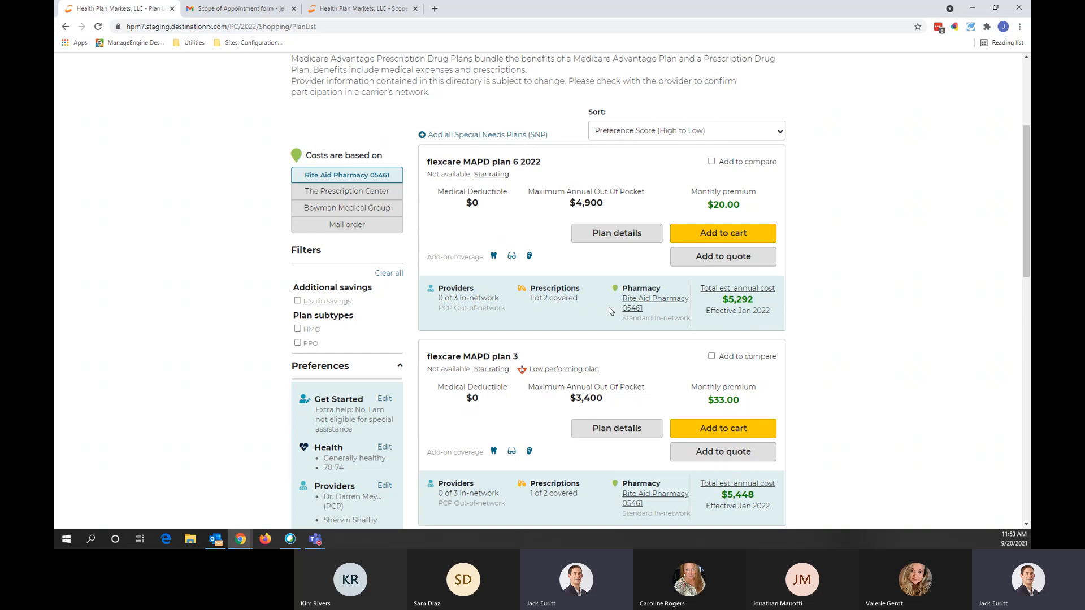
mouse_move(644, 309)
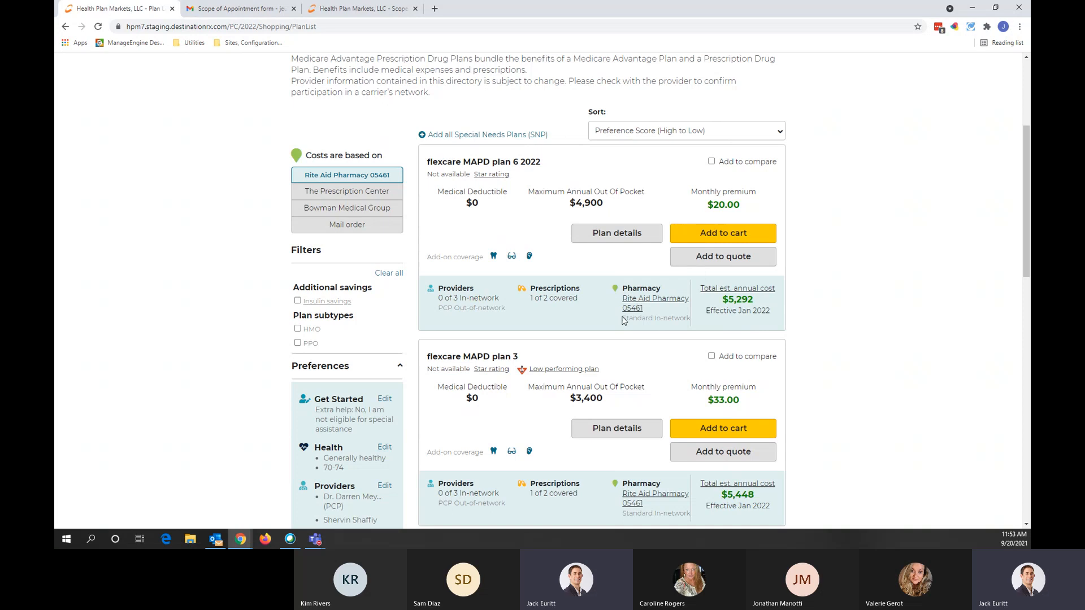
click(355, 192)
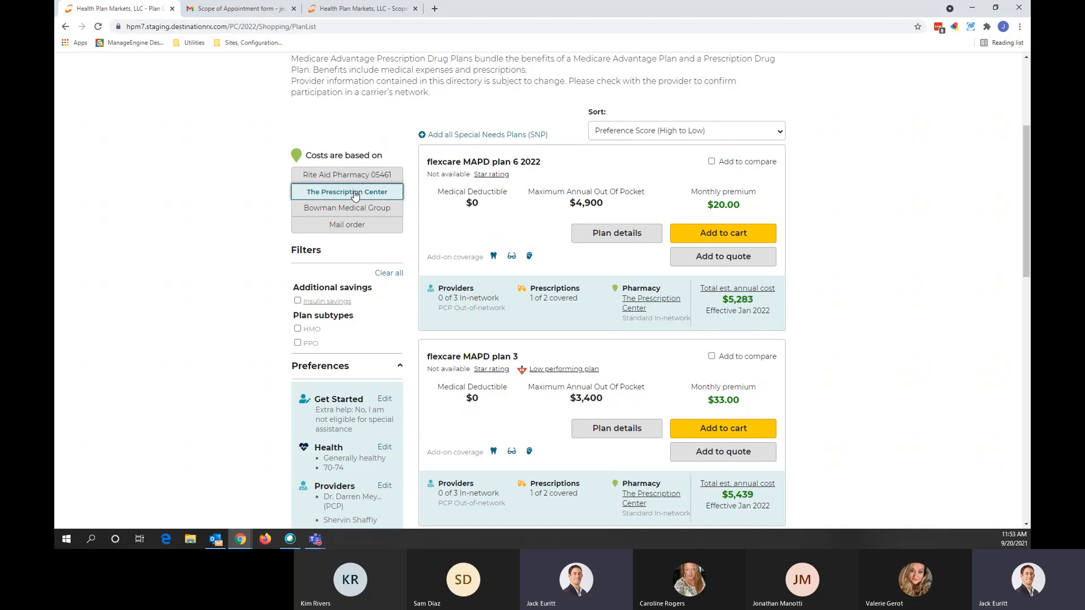
click(358, 209)
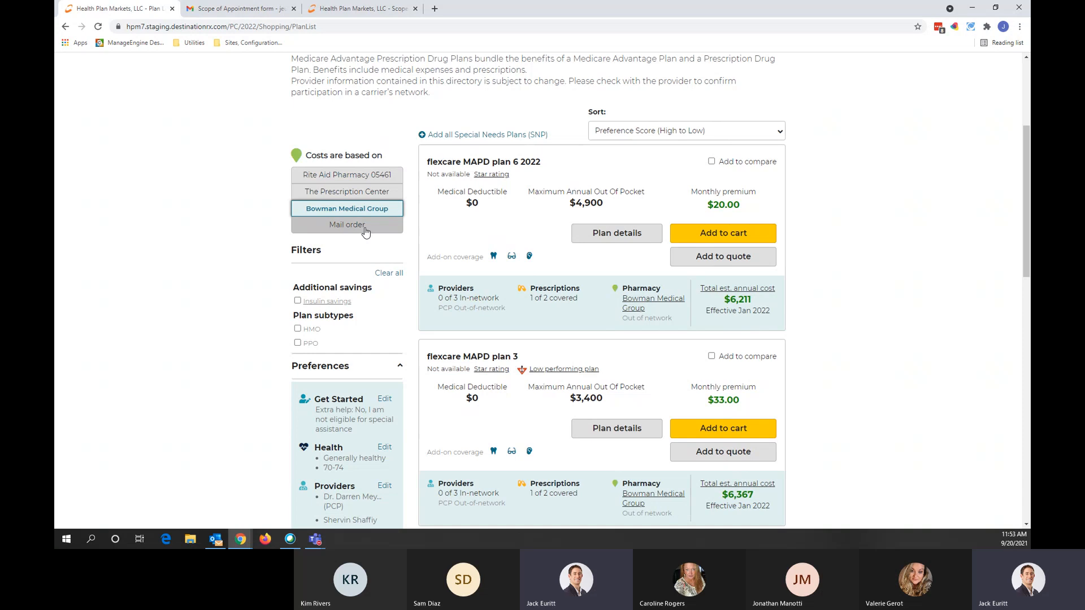
click(364, 228)
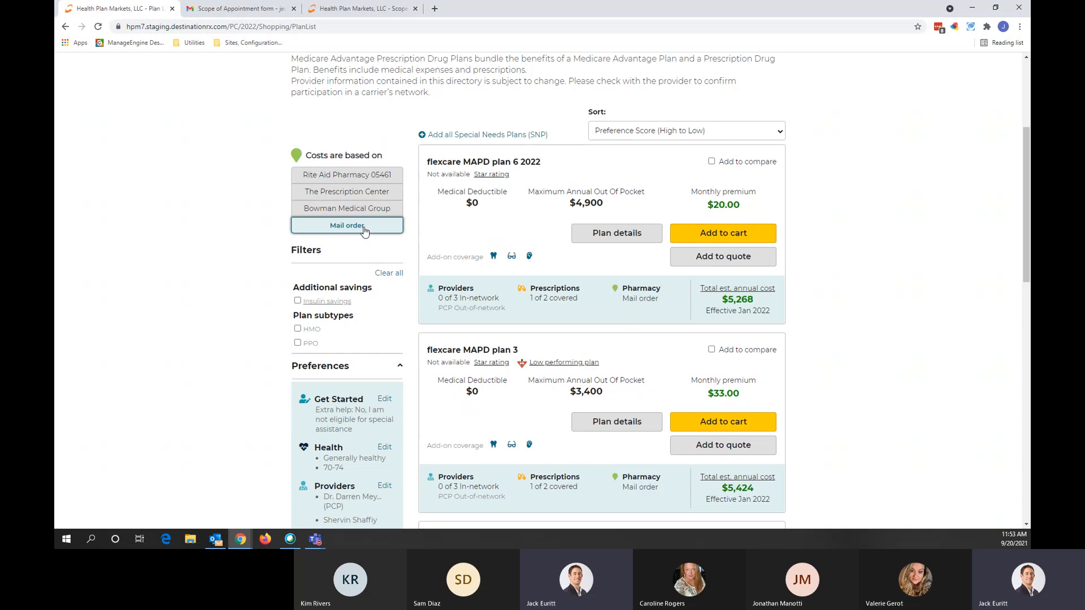
click(357, 177)
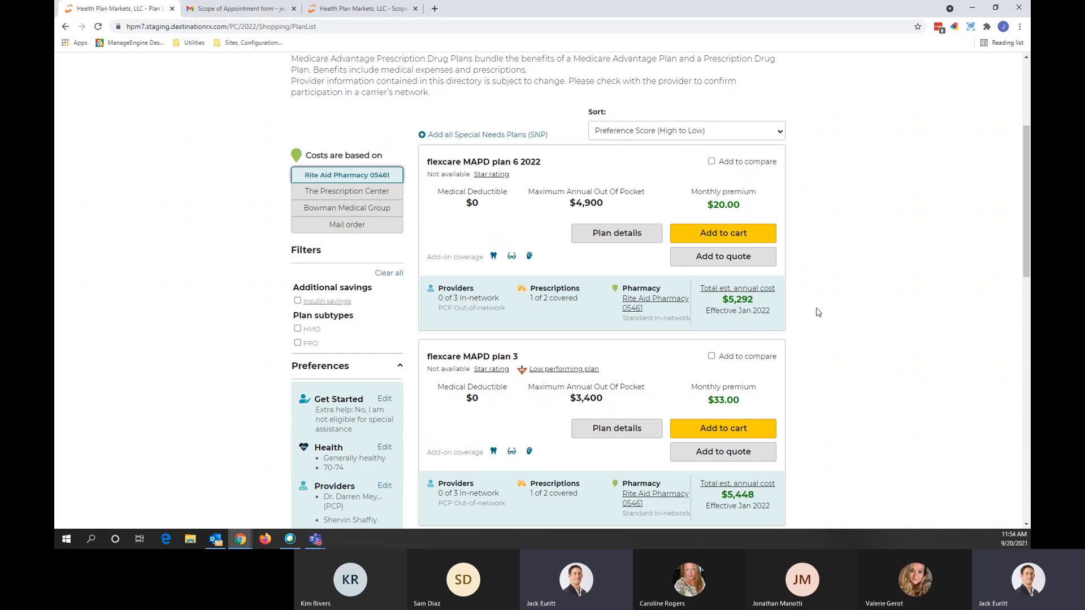
Step: Add flexcare MAPD plans 6 2022, 3 and 7 to the comparison and compare them side by side
scroll(814, 311, up, 3)
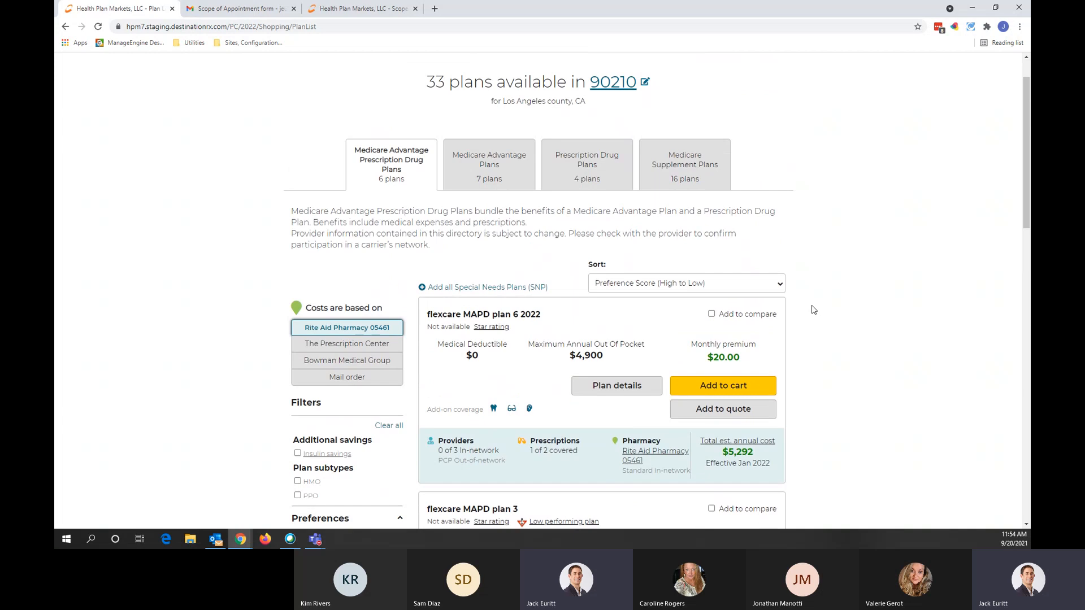
click(711, 315)
scroll(835, 314, down, 3)
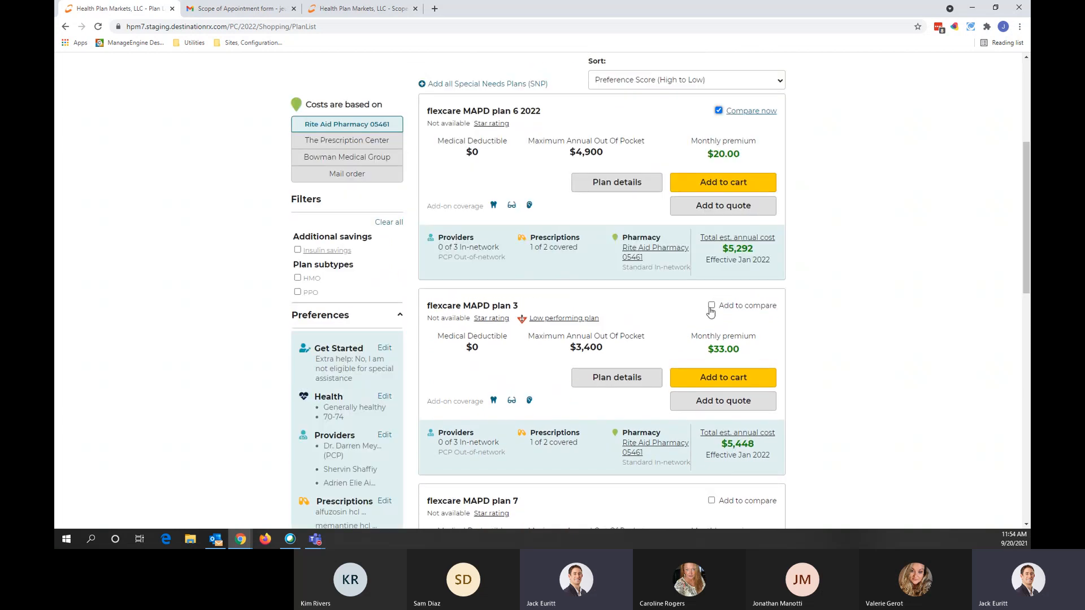
click(711, 308)
scroll(845, 326, down, 3)
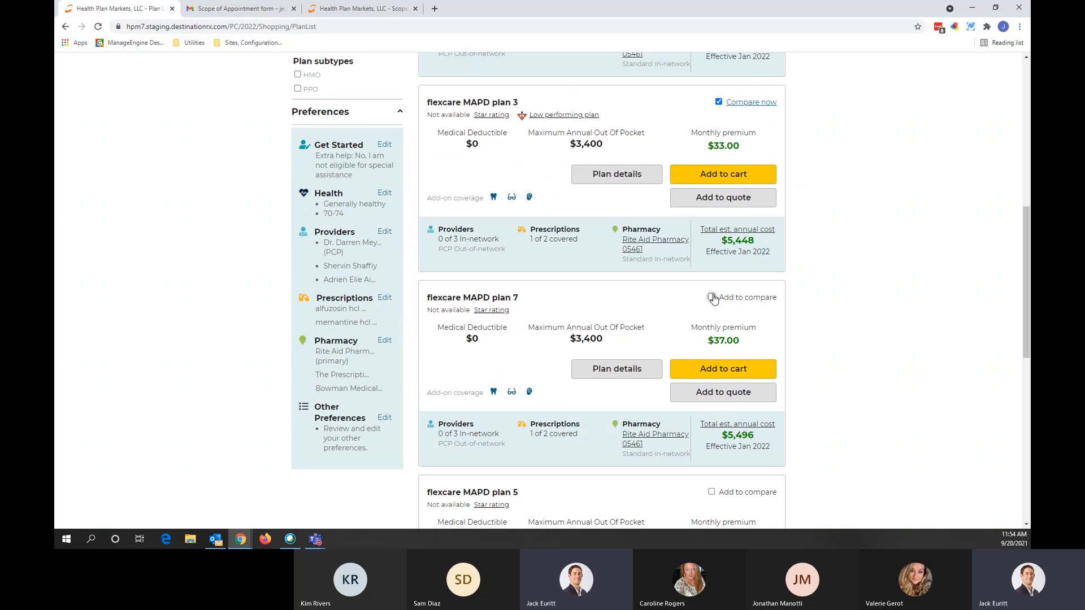
click(711, 297)
scroll(830, 339, up, 3)
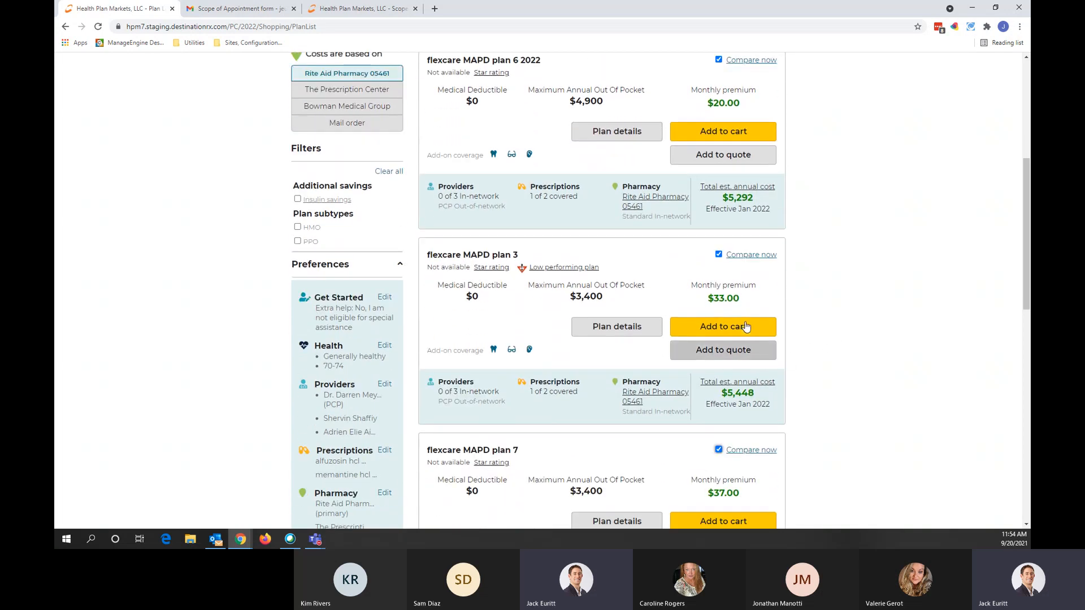
click(750, 255)
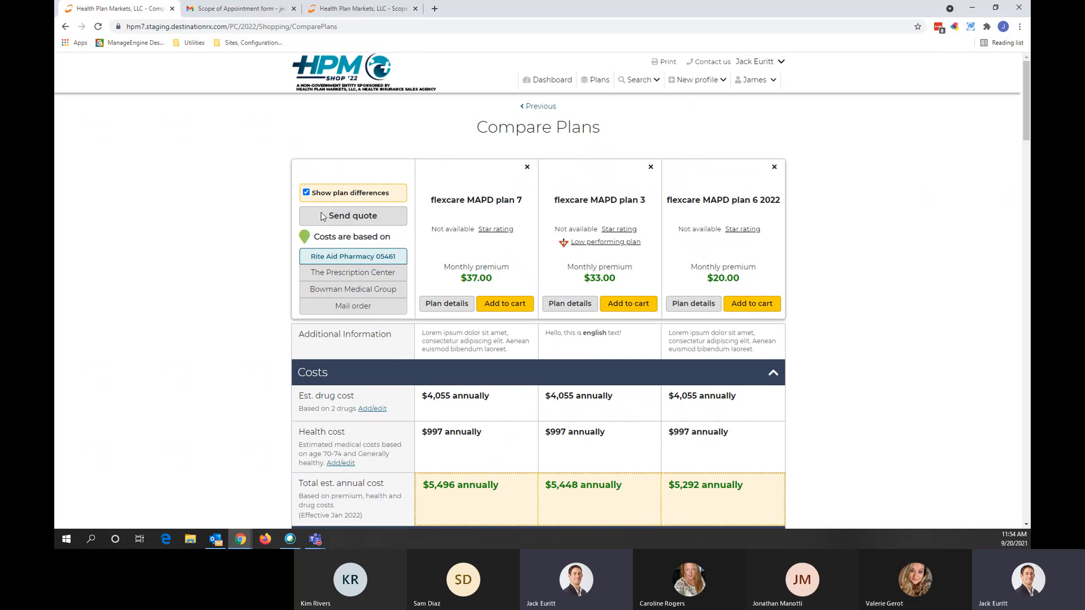
scroll(361, 254, down, 2)
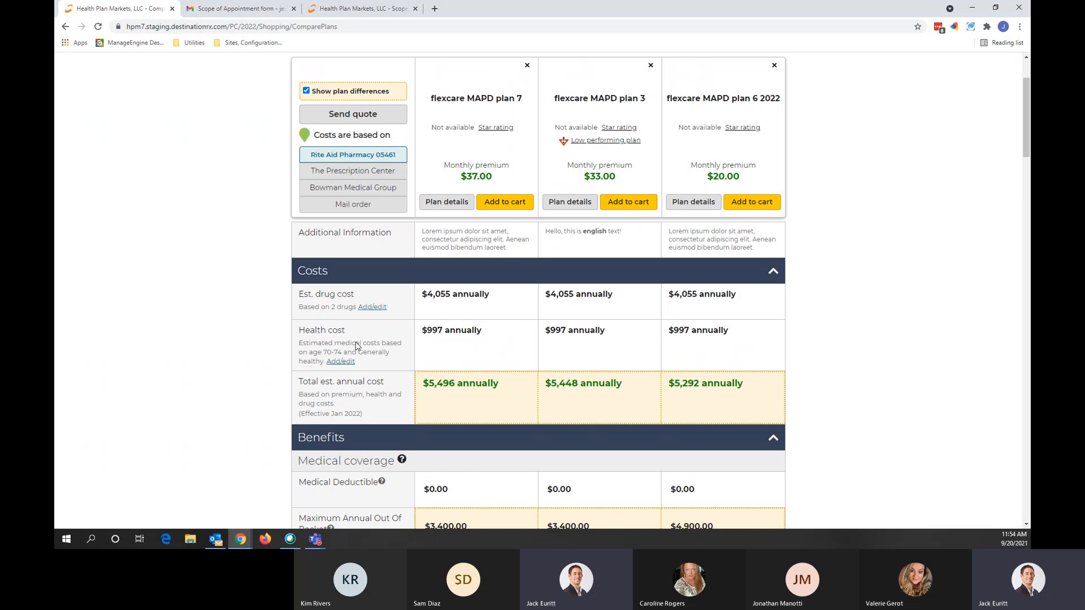
scroll(363, 353, down, 5)
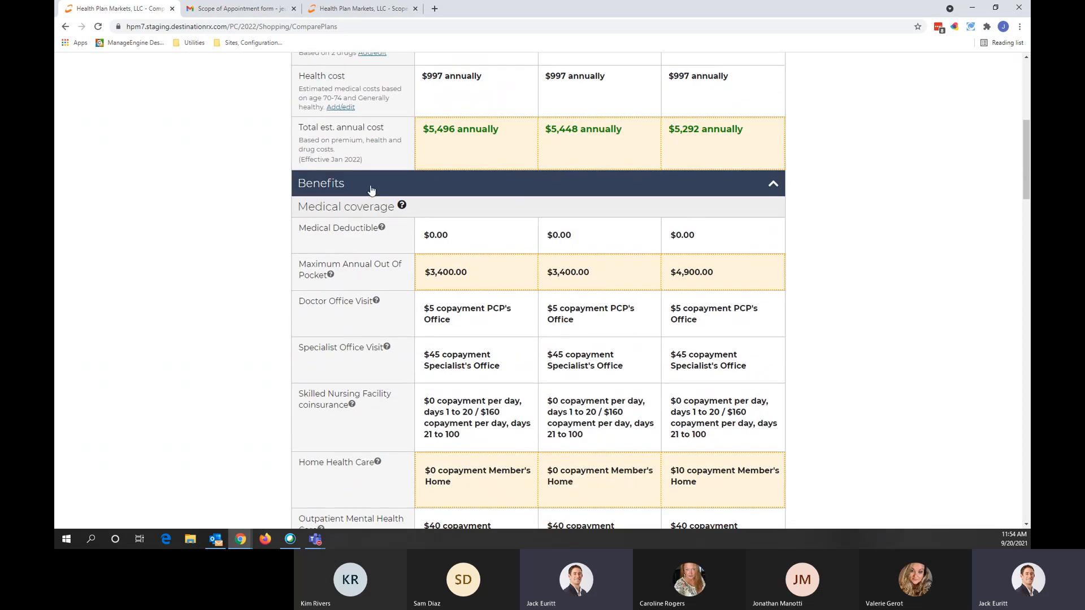
scroll(354, 354, down, 5)
scroll(356, 354, down, 15)
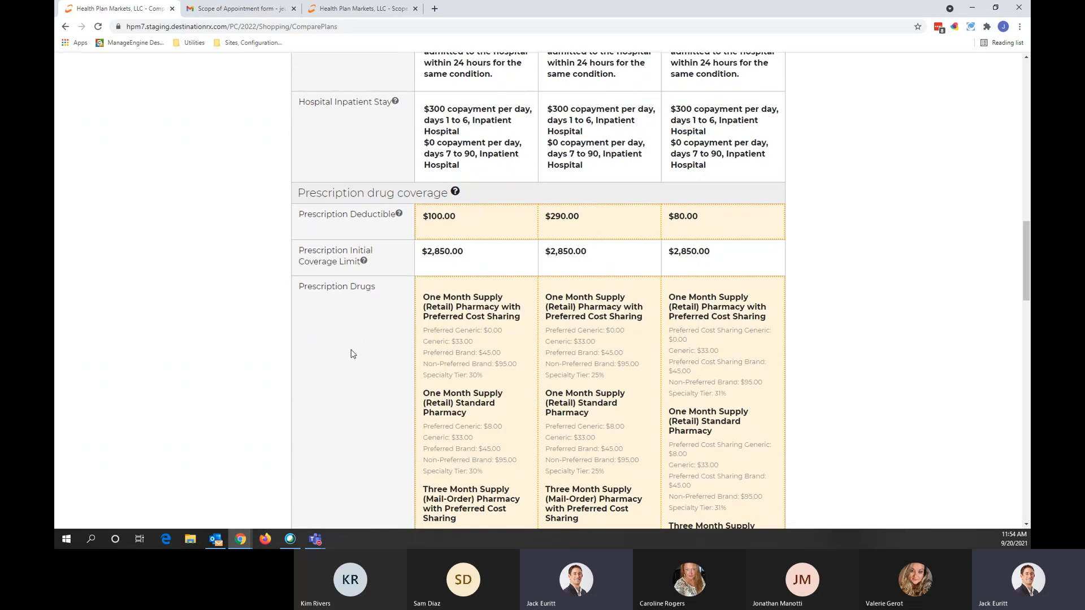
scroll(350, 353, down, 1)
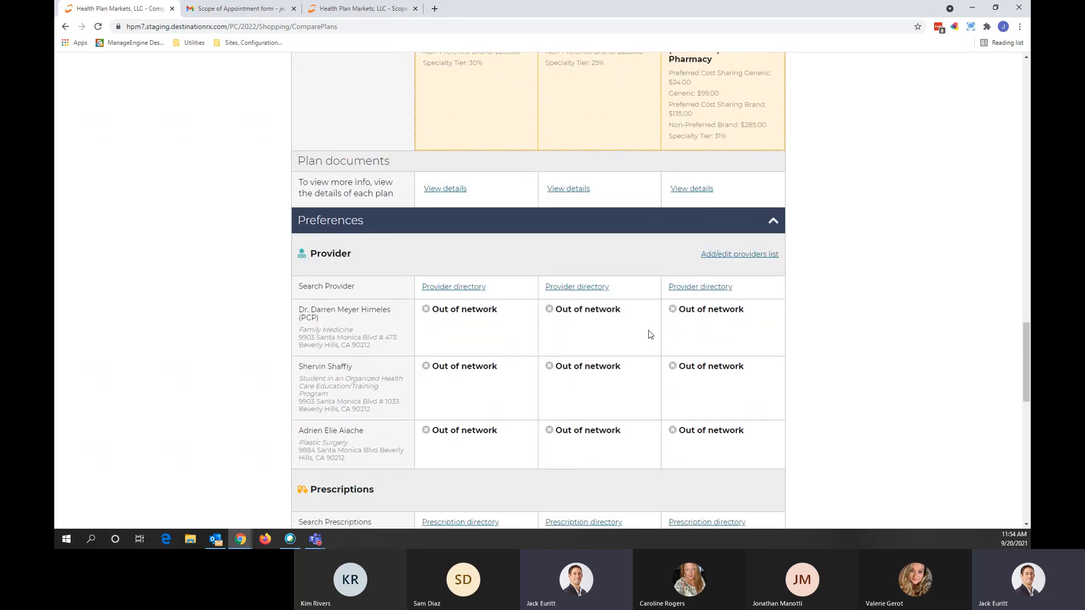
scroll(628, 343, down, 5)
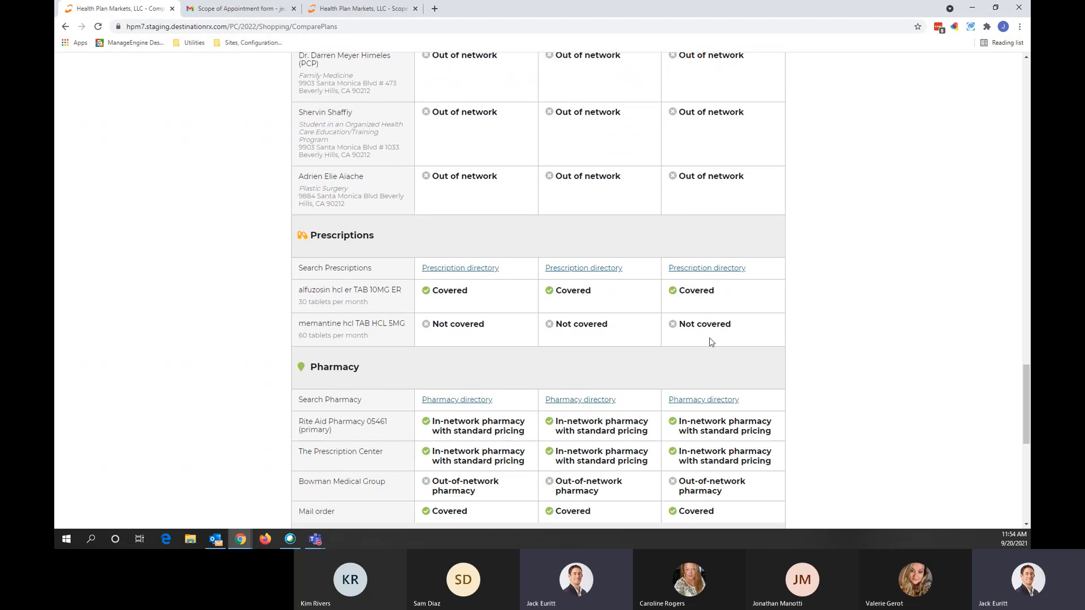
scroll(503, 378, down, 2)
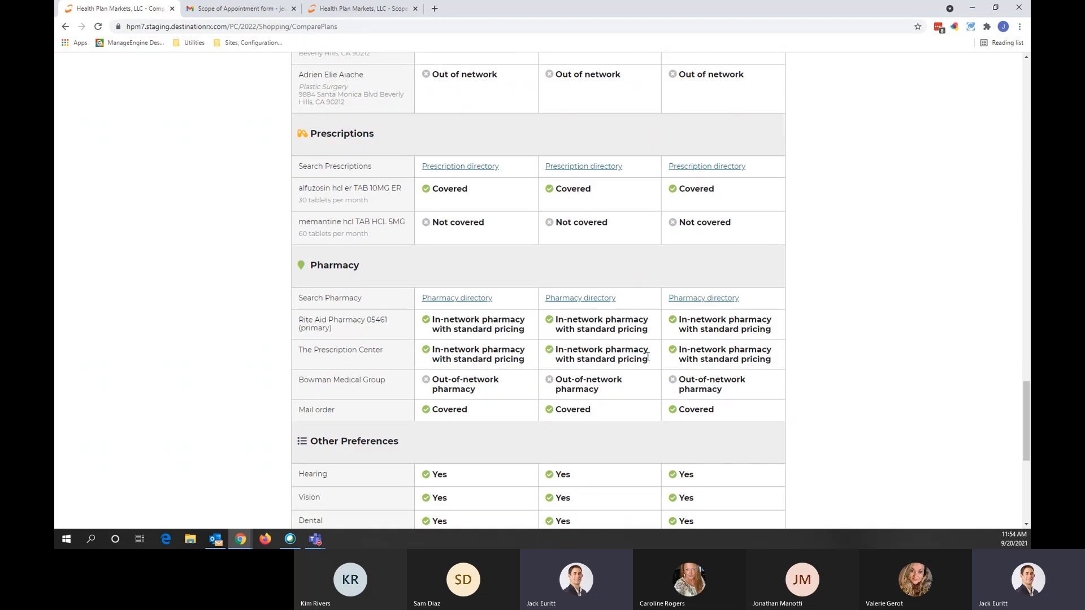
scroll(647, 356, down, 2)
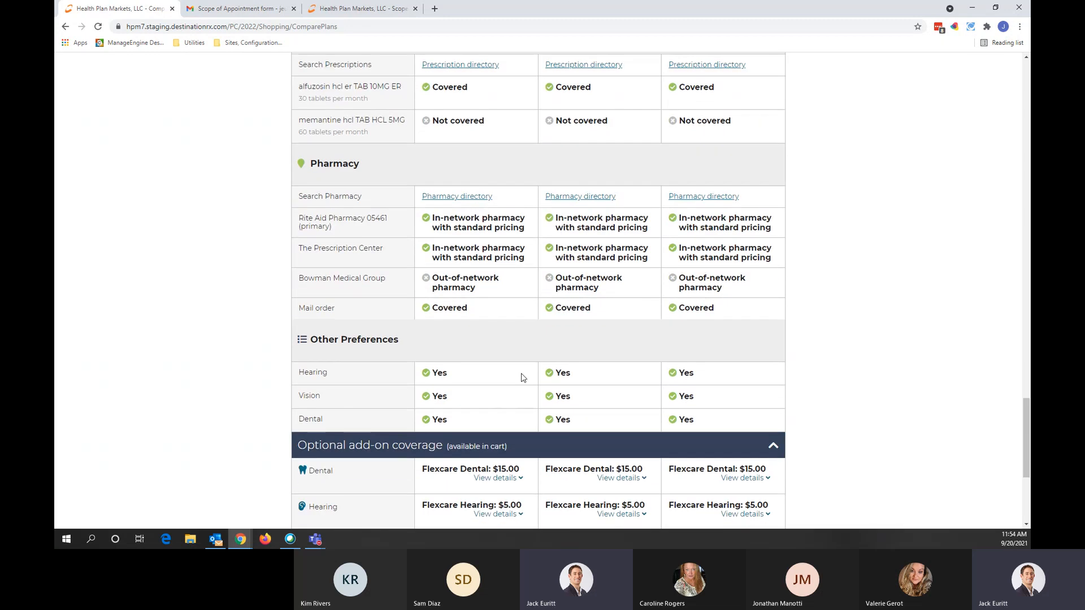
scroll(522, 377, down, 4)
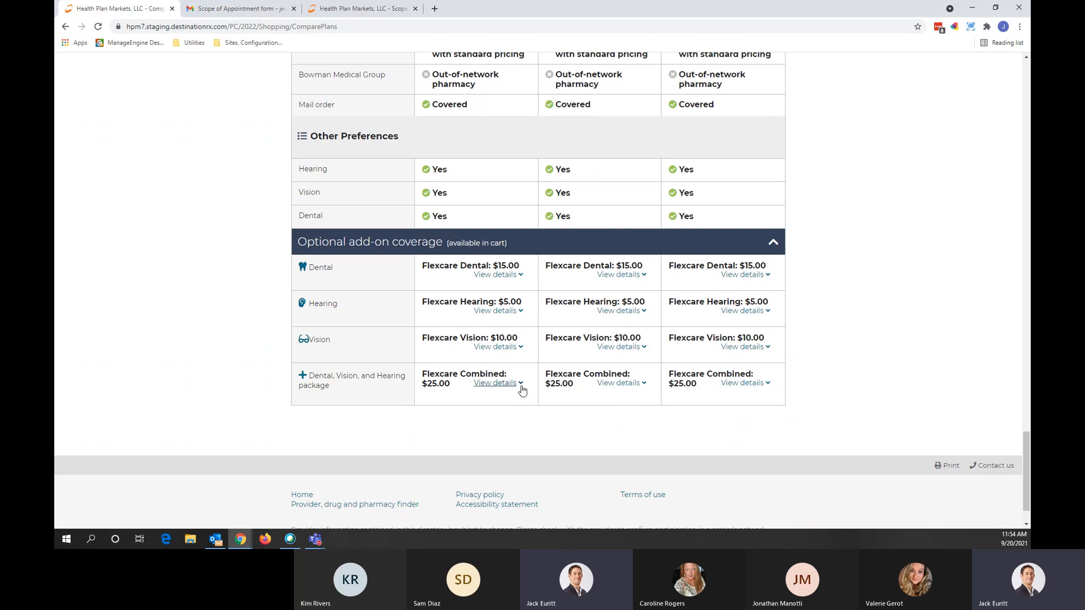
click(504, 277)
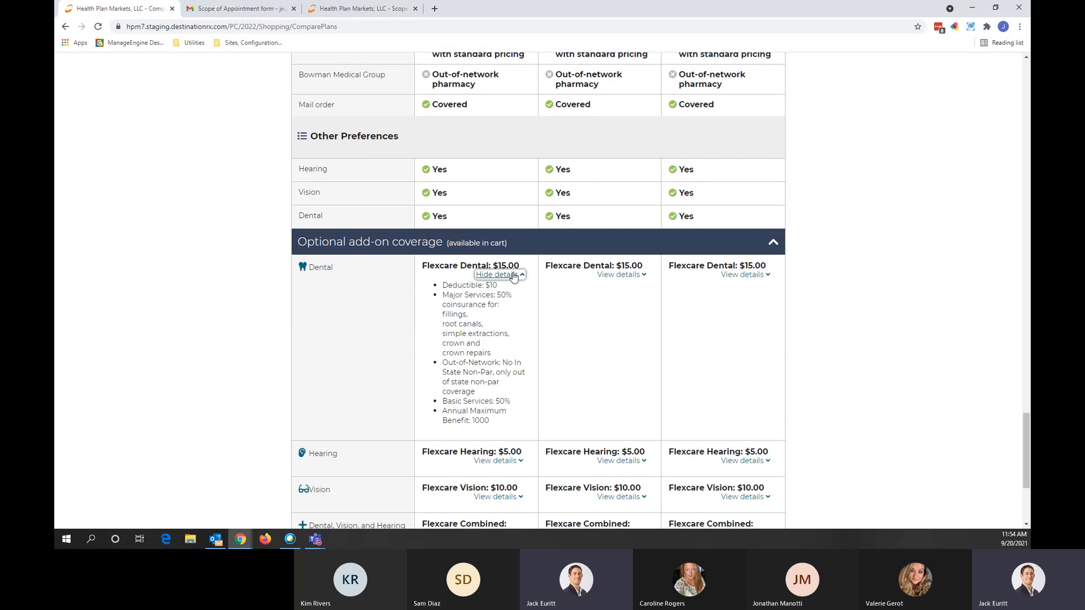
click(513, 275)
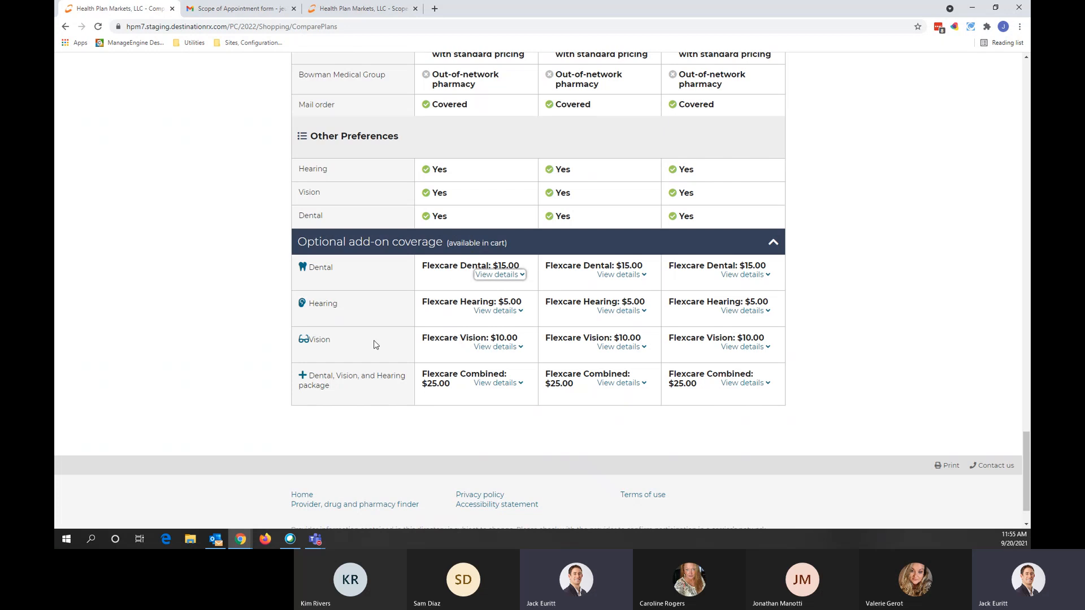
click(856, 320)
scroll(710, 327, up, 9)
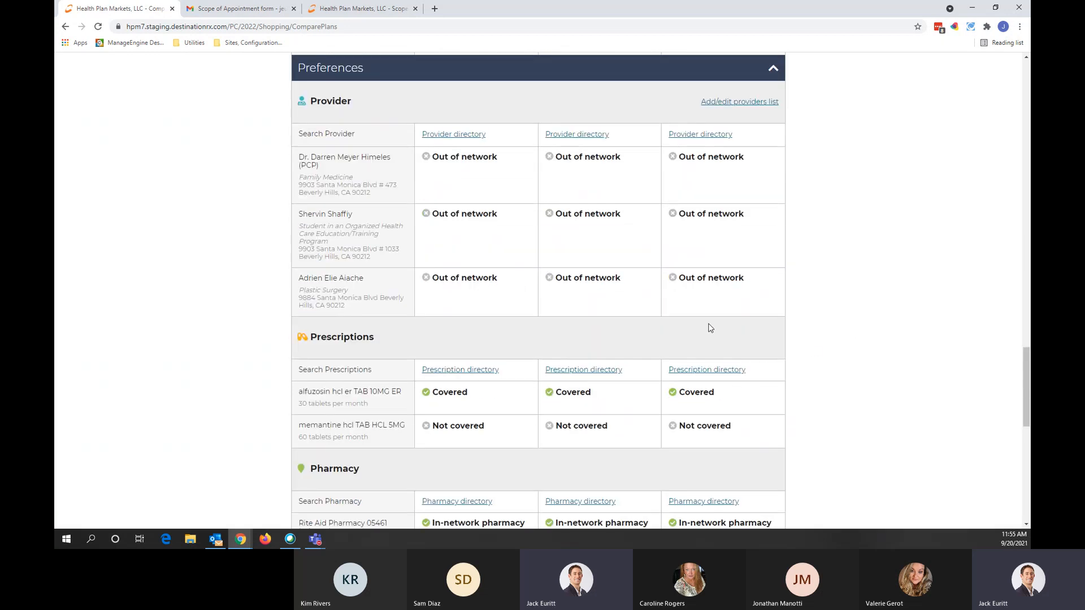
scroll(710, 327, up, 20)
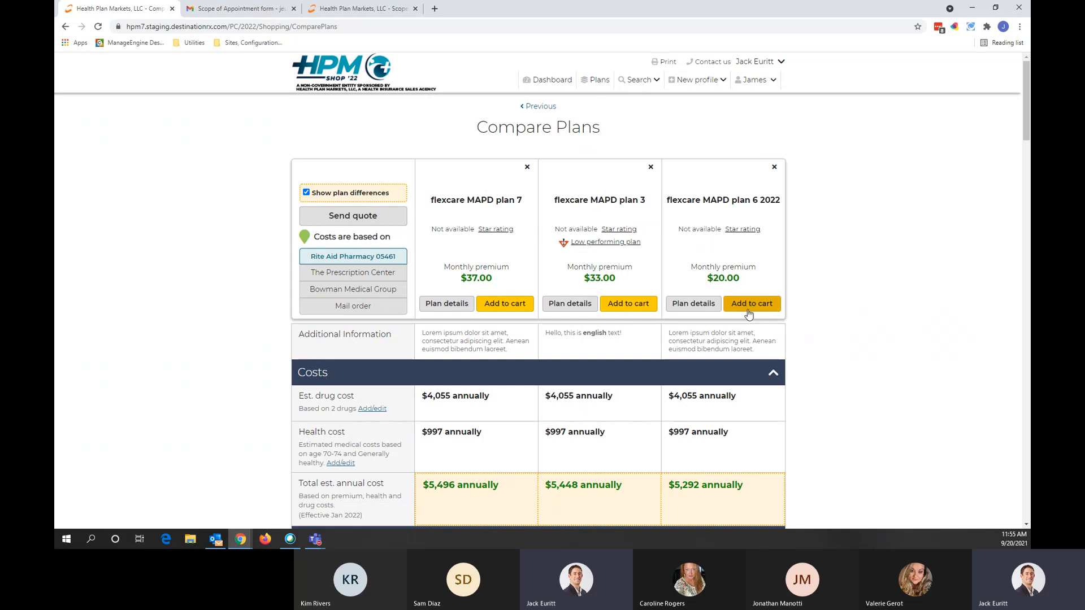
Step: Review plan 6 2022's Prescriptions details, including alfuzosin hcl er TAB 10MG ER covered as Generic
click(699, 308)
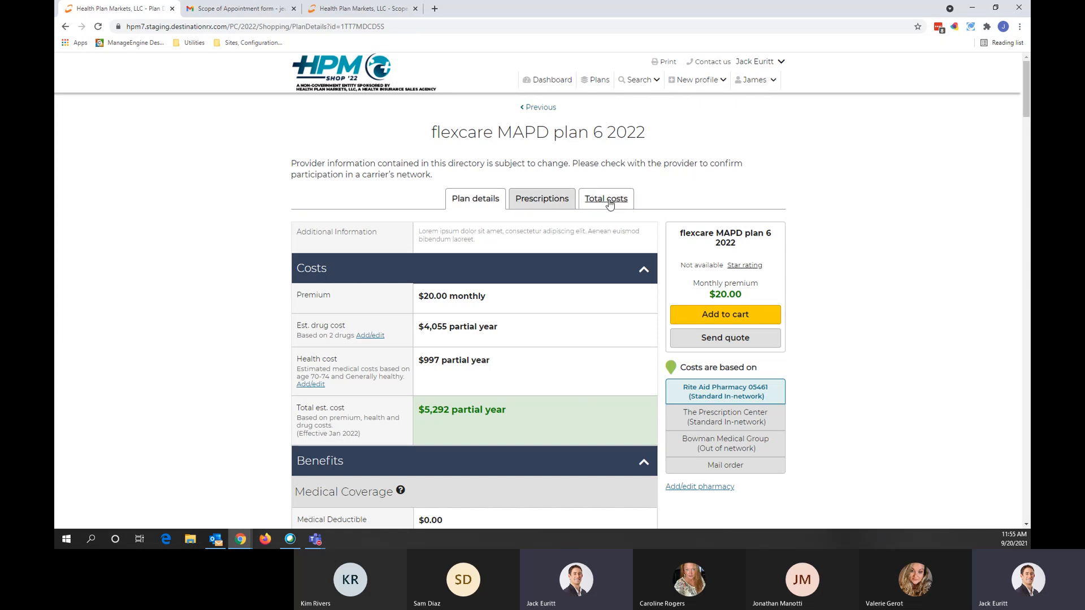
click(517, 202)
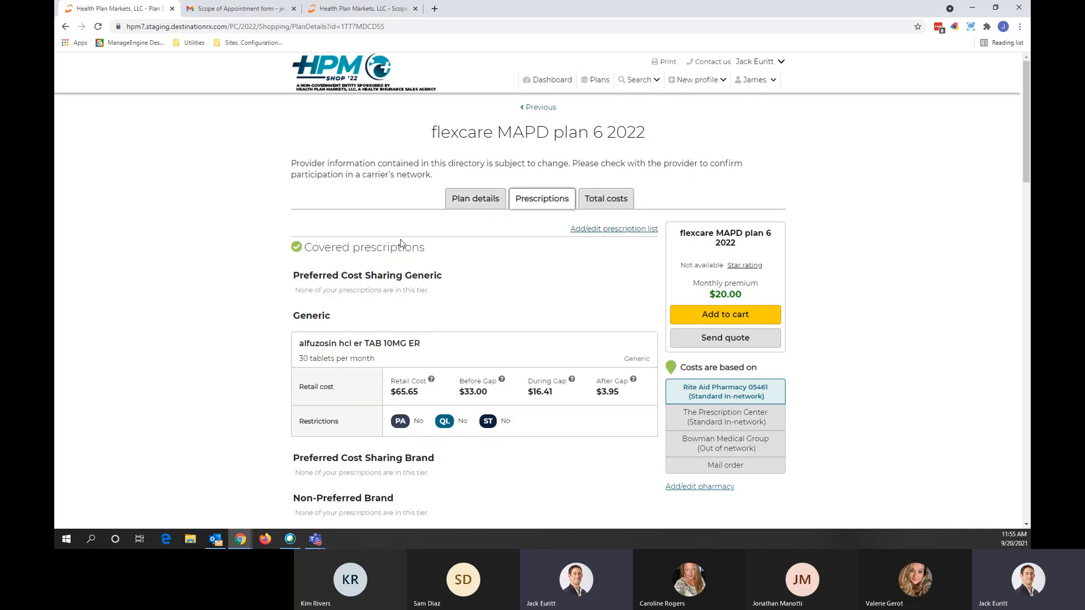
scroll(401, 243, down, 3)
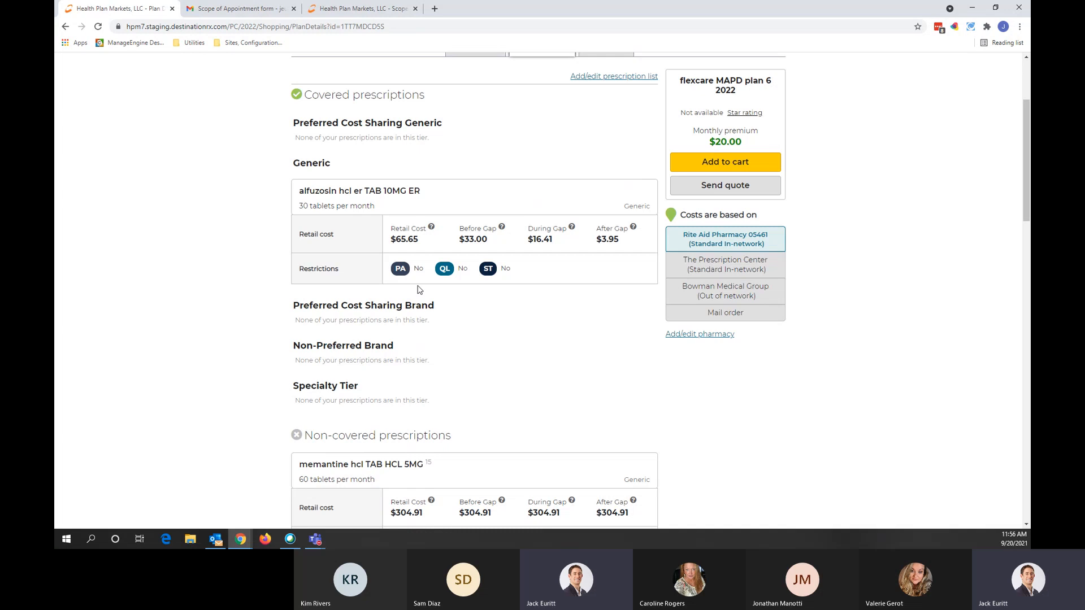
scroll(418, 290, up, 3)
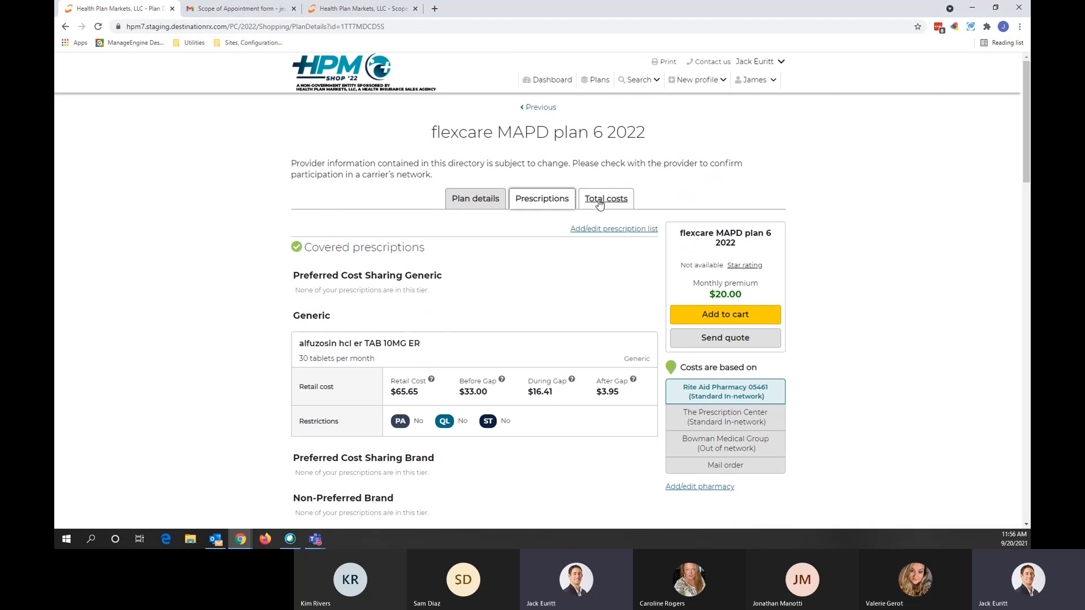
Step: Review plan 6 2022's Total costs of $5,292, expanding the first two monthly breakdowns
click(600, 202)
scroll(516, 274, down, 2)
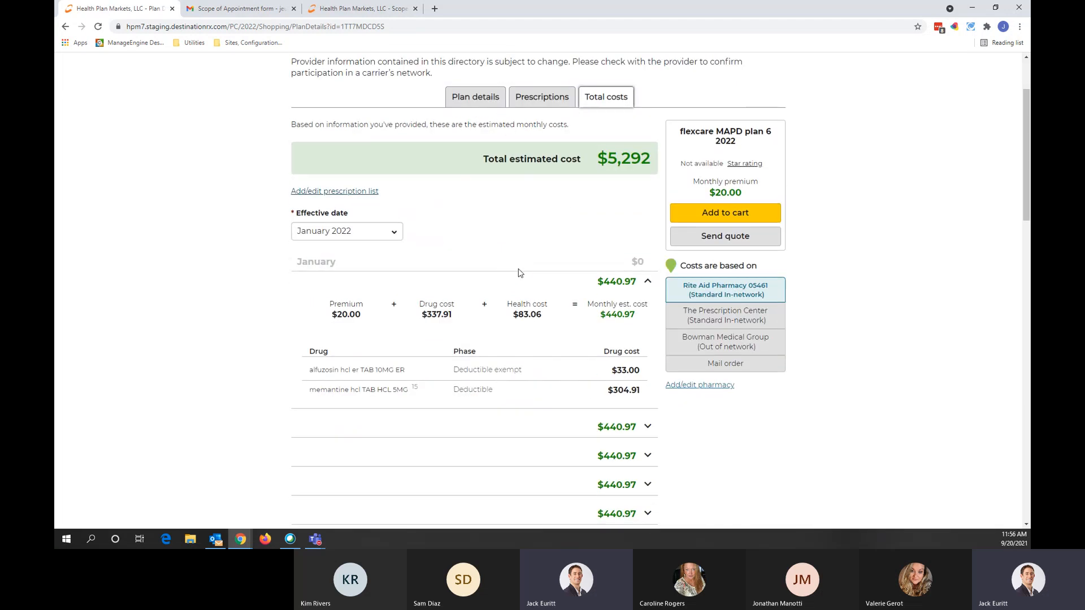
scroll(518, 277, up, 2)
scroll(518, 276, up, 1)
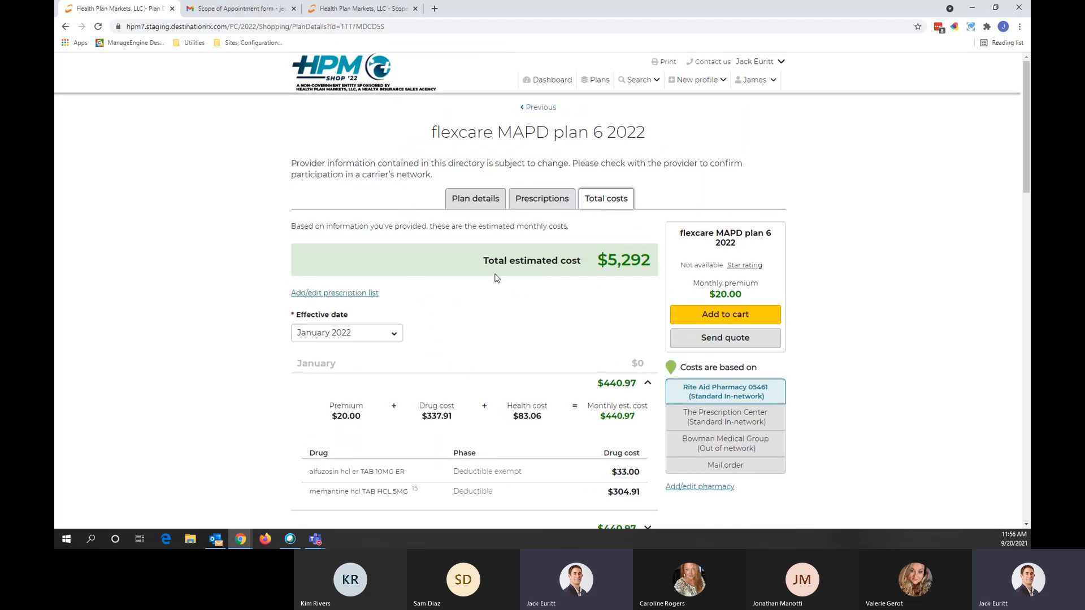
click(602, 382)
click(615, 388)
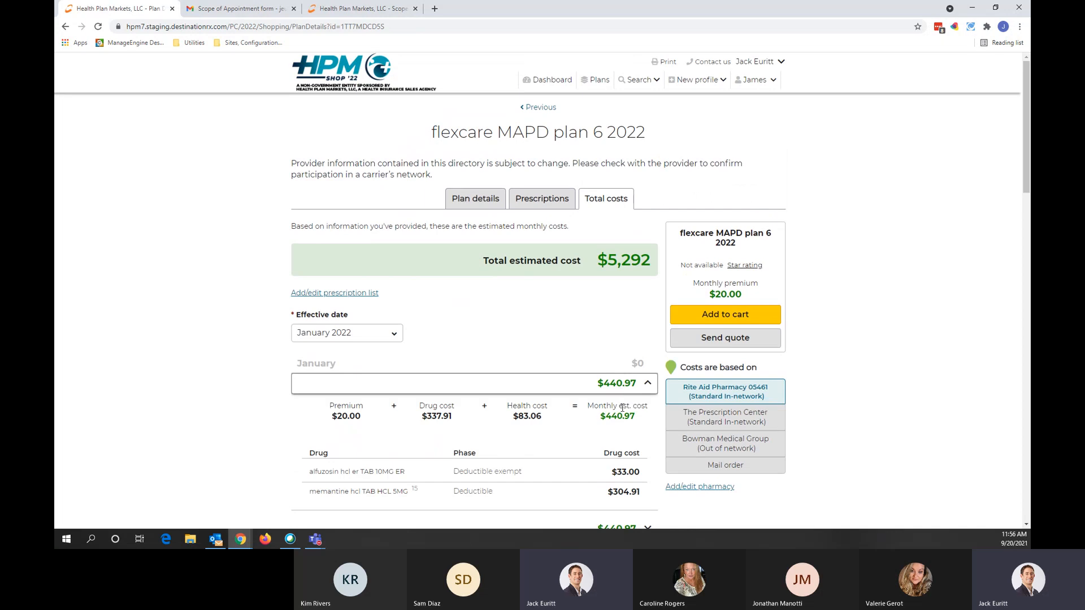
scroll(537, 373, down, 2)
click(620, 431)
scroll(548, 361, up, 1)
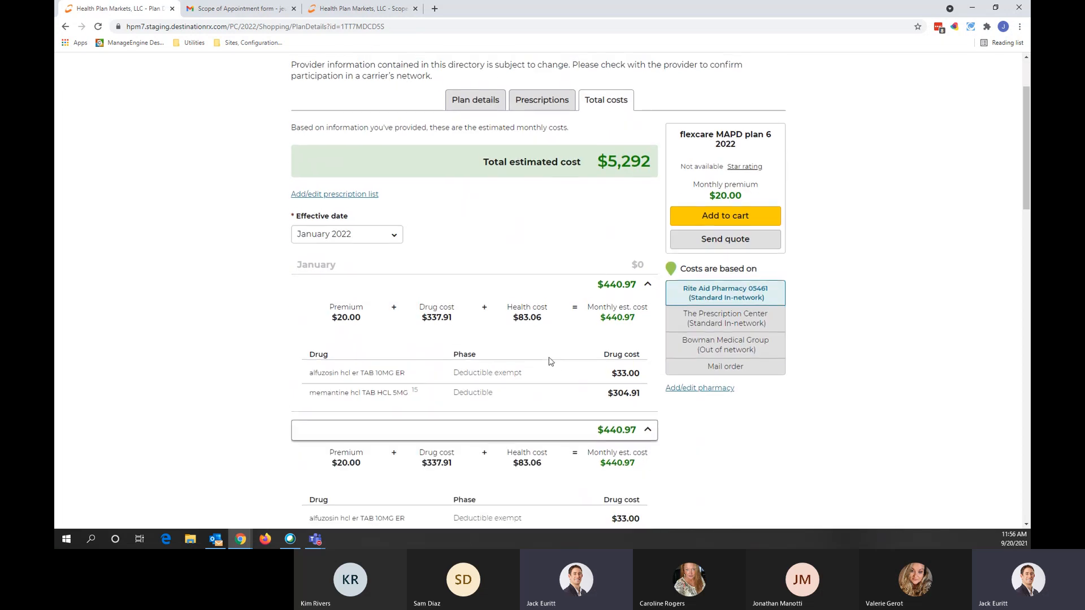
scroll(538, 367, down, 1)
scroll(536, 366, down, 1)
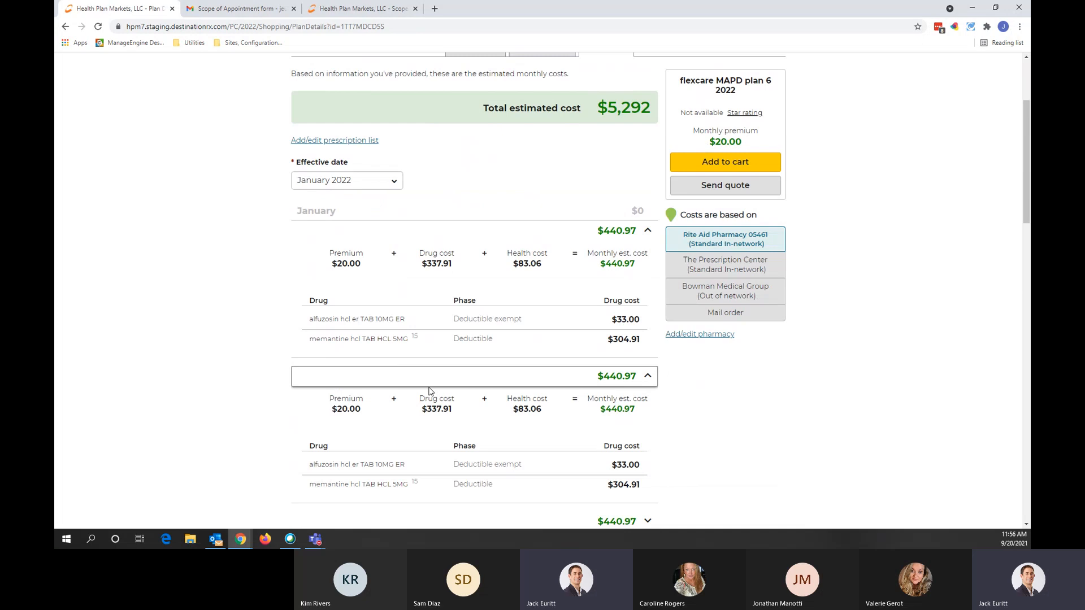
scroll(388, 380, up, 2)
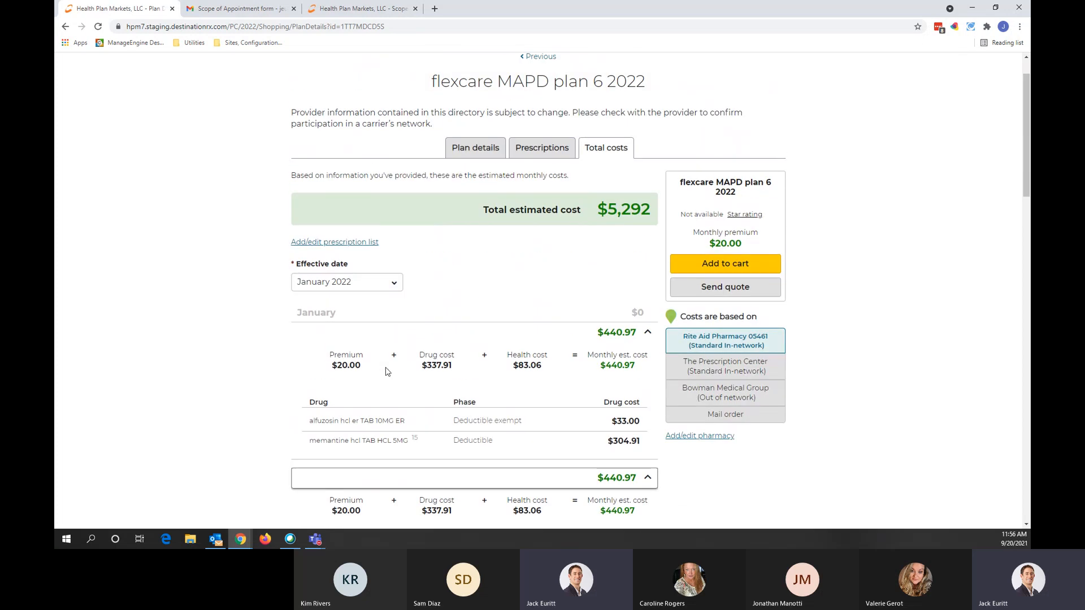
Step: Check the Effective date list, keeping January 2022
click(388, 287)
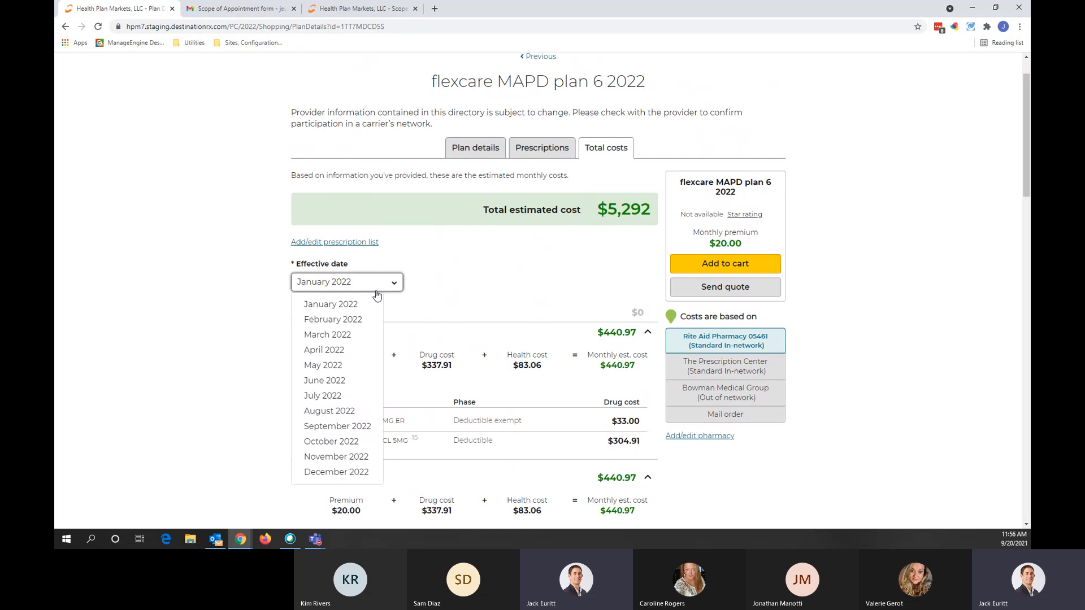
click(410, 294)
scroll(798, 205, up, 1)
Step: Return to the plan list and add plan 6 2022, plan 3 and plan 7 to the quote
click(755, 80)
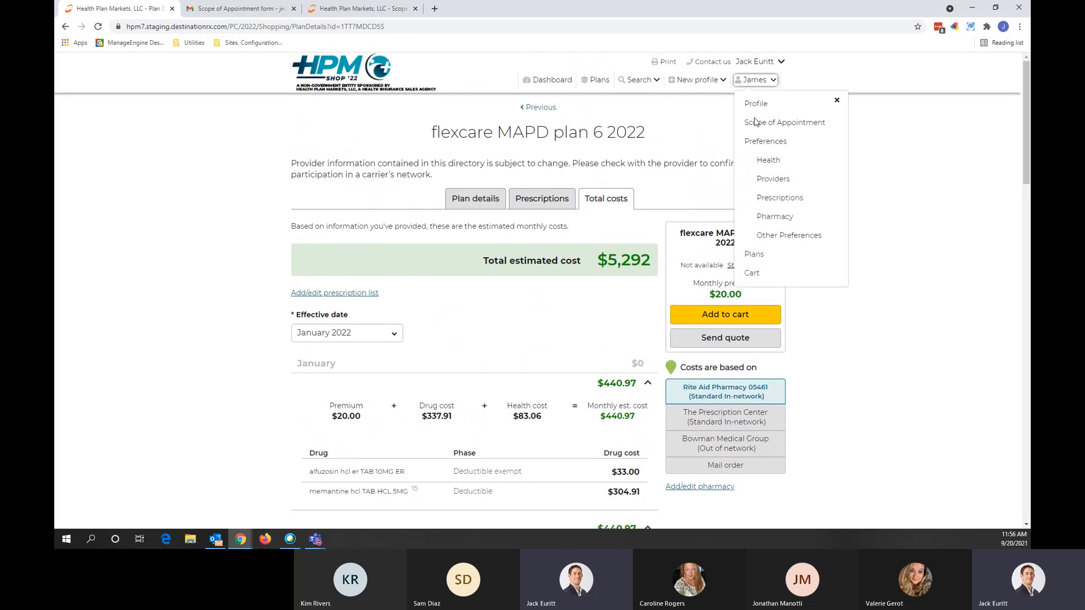
click(755, 254)
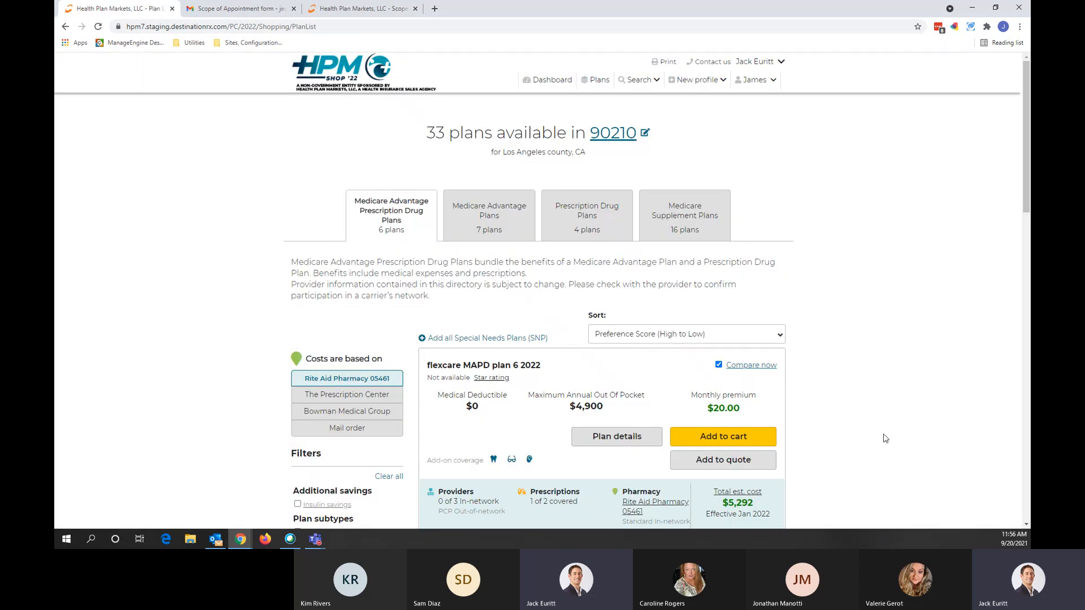
scroll(885, 438, down, 2)
click(720, 370)
scroll(838, 367, down, 3)
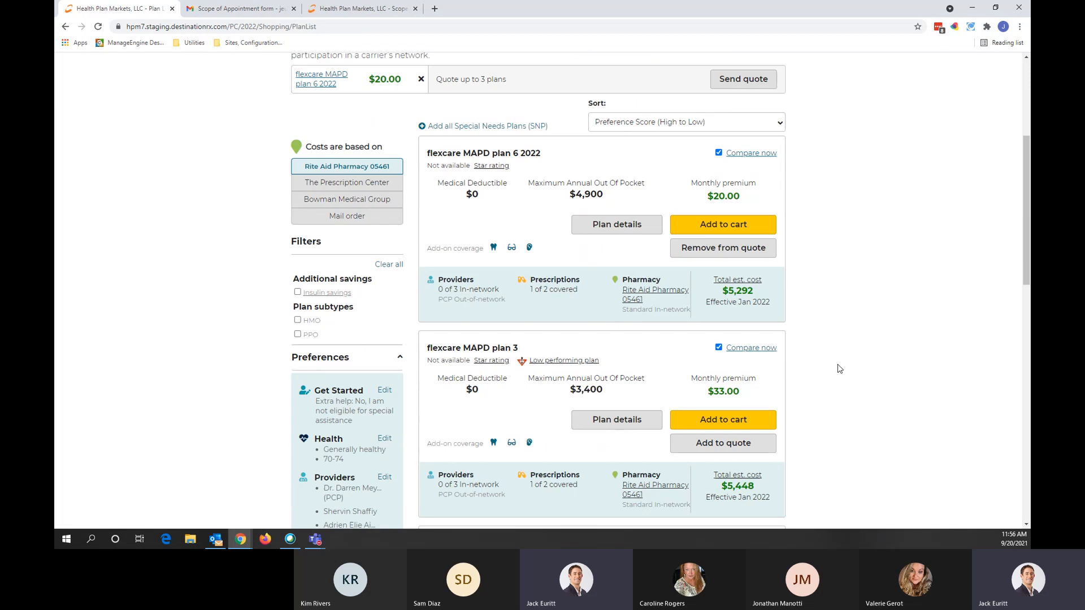
click(722, 427)
scroll(823, 381, down, 3)
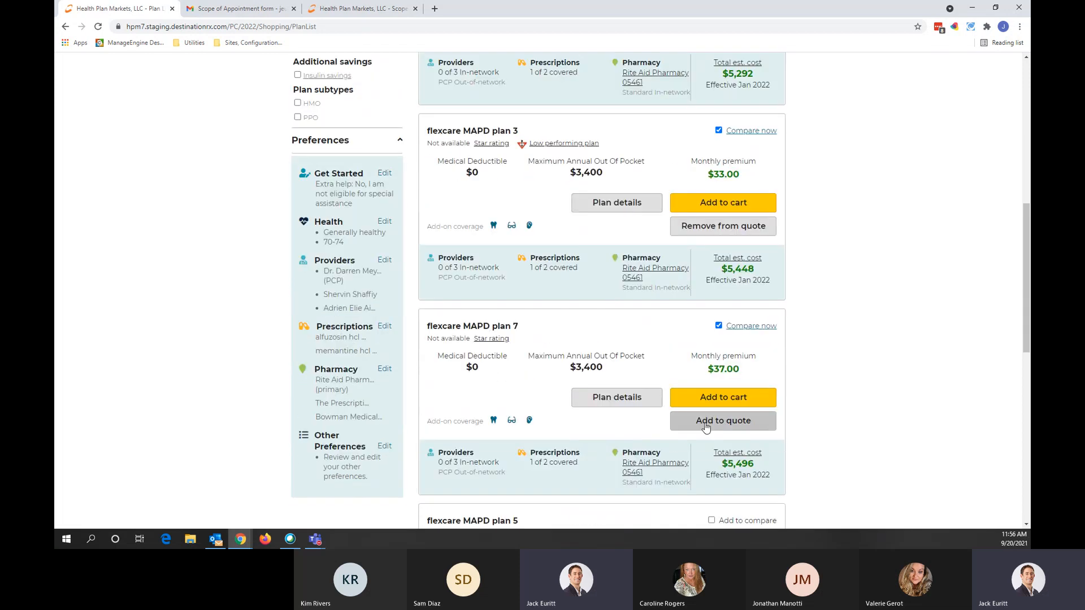
click(707, 428)
scroll(702, 368, up, 6)
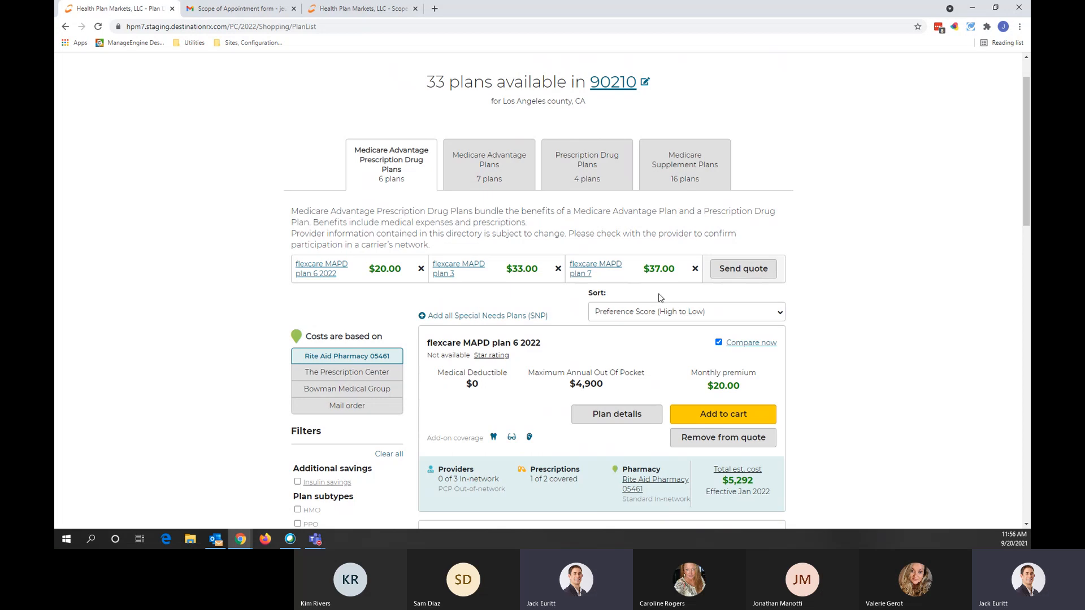
Step: Send the three-plan quote to the beneficiary by email only, with Text unchecked
click(745, 274)
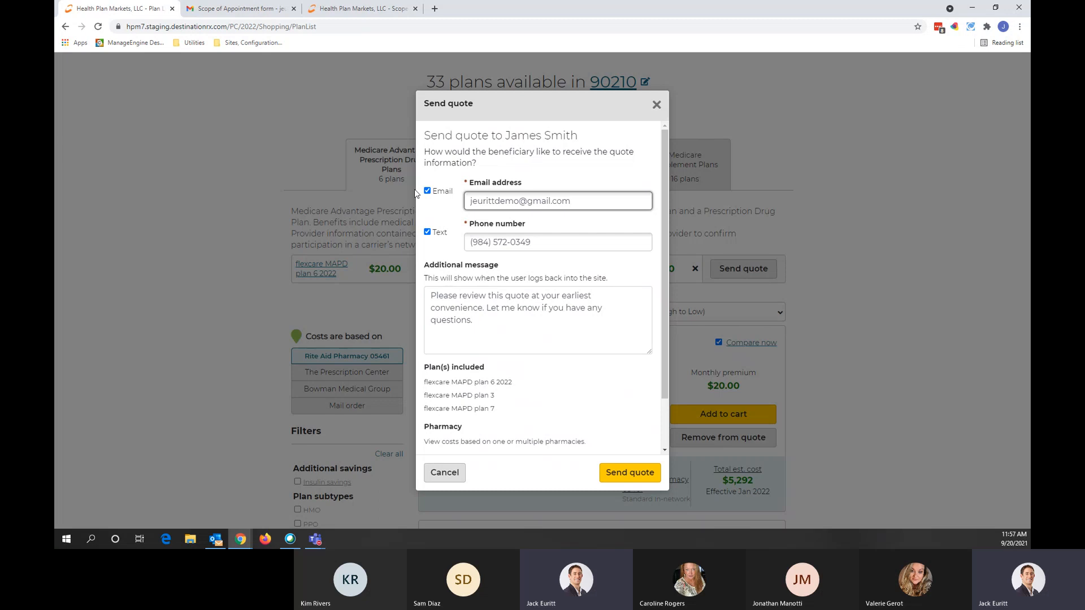
click(427, 232)
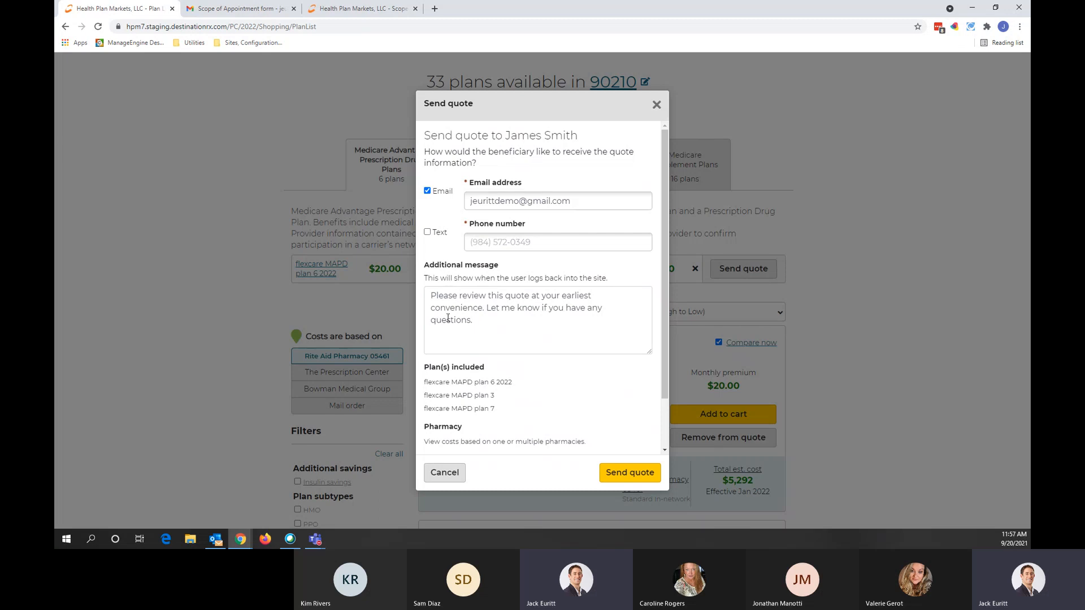
drag(483, 331, 443, 276)
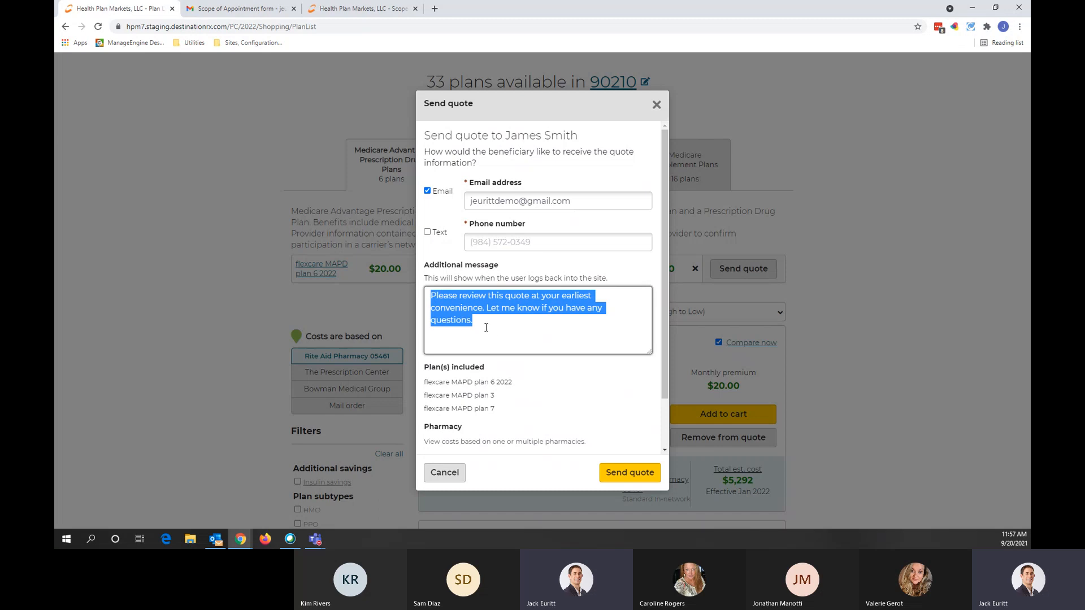
click(506, 330)
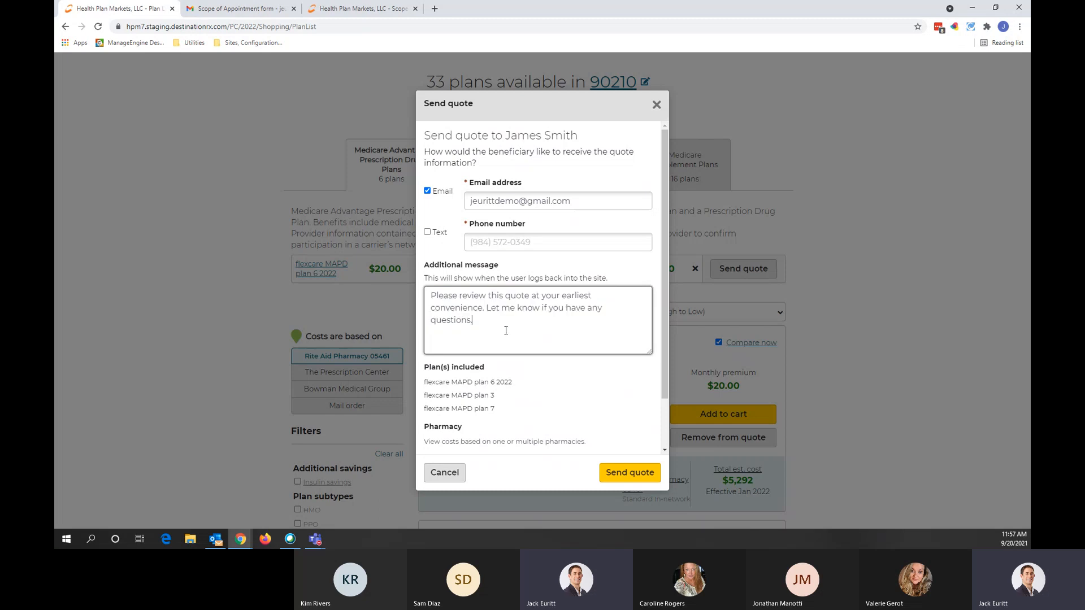
scroll(505, 331, down, 1)
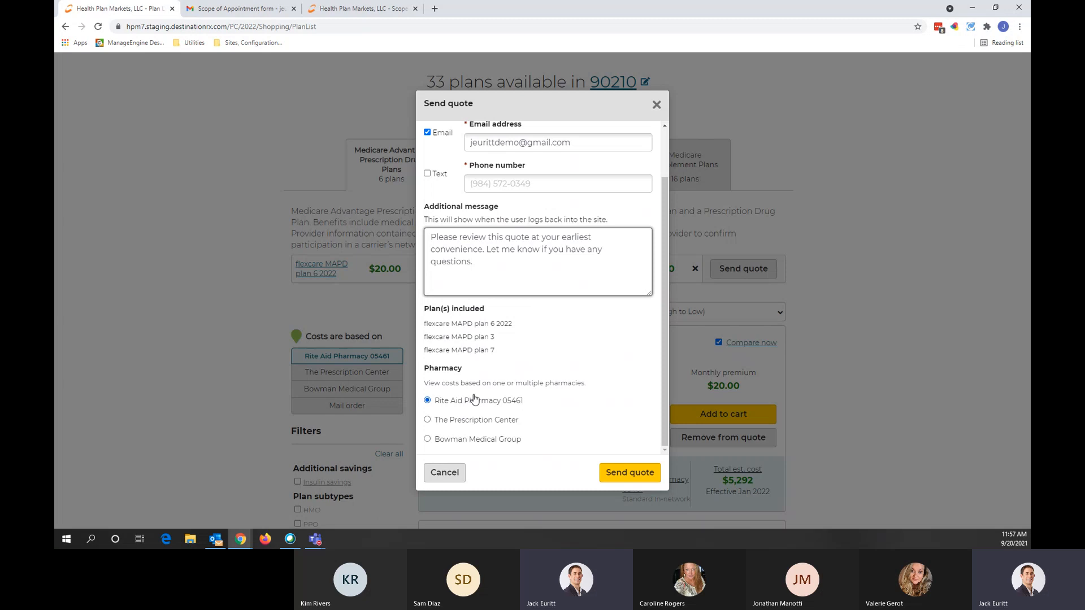
click(629, 472)
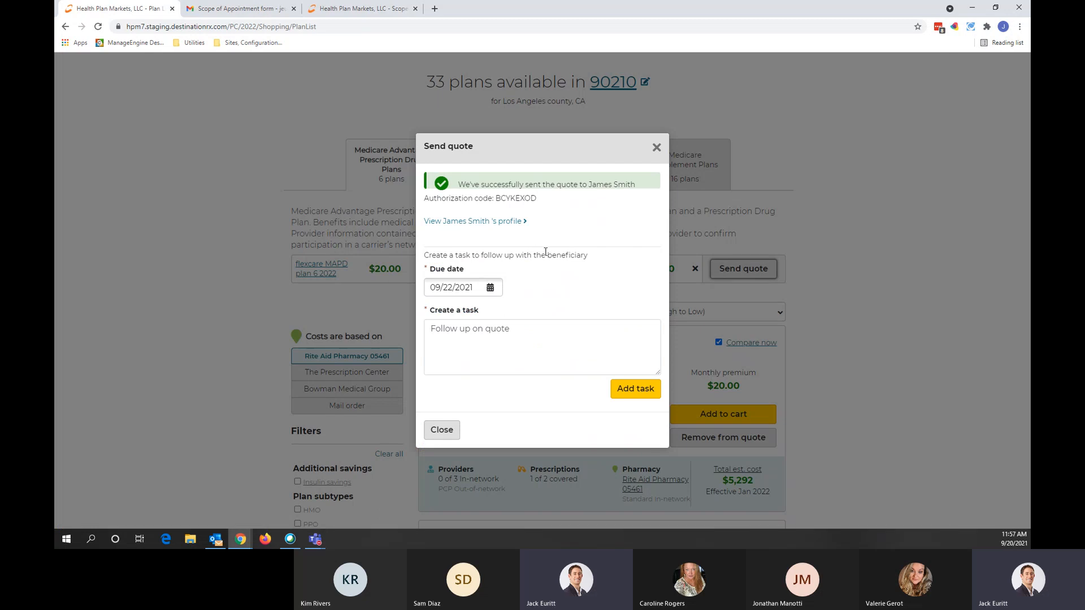
Step: Create the quote's follow-up task and select the authorization code shown
click(645, 393)
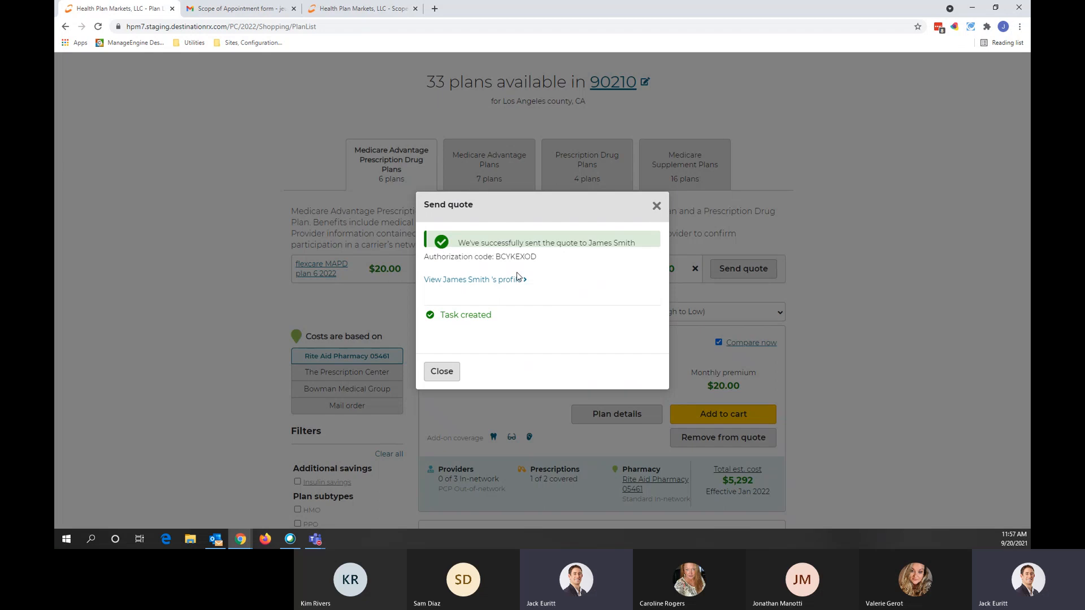
drag(538, 260, 495, 258)
Step: Close the confirmation and select the authorization code in Gmail's access code email
click(656, 205)
scroll(318, 324, up, 1)
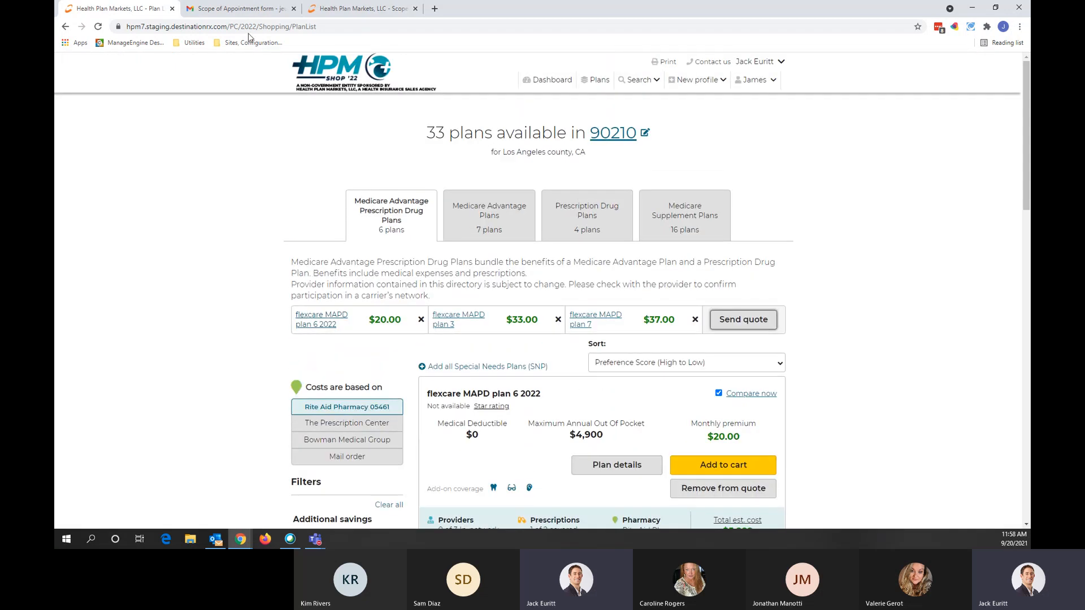
click(233, 7)
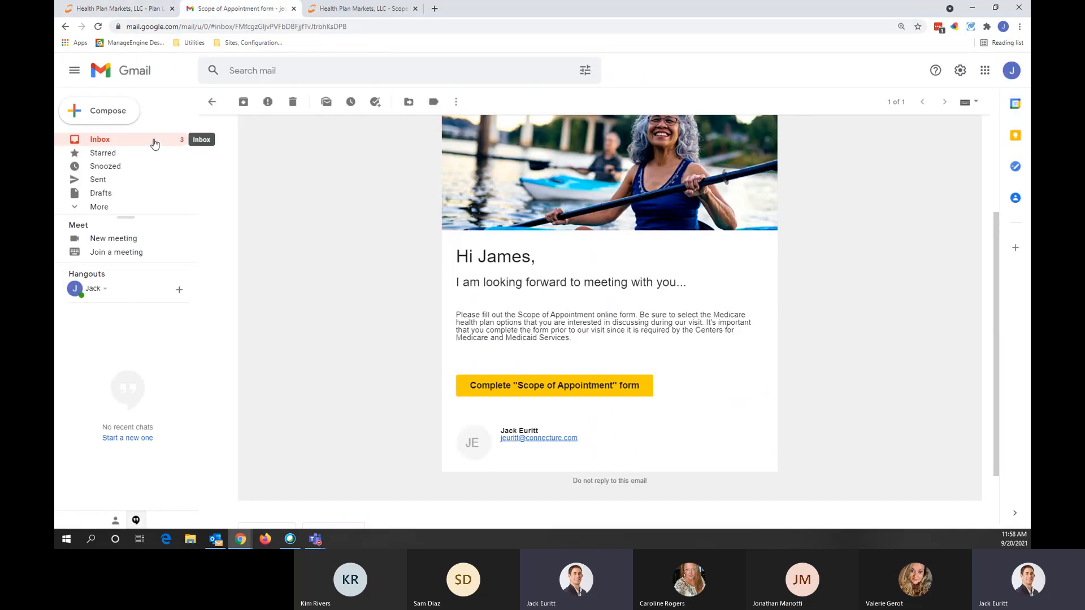
click(154, 143)
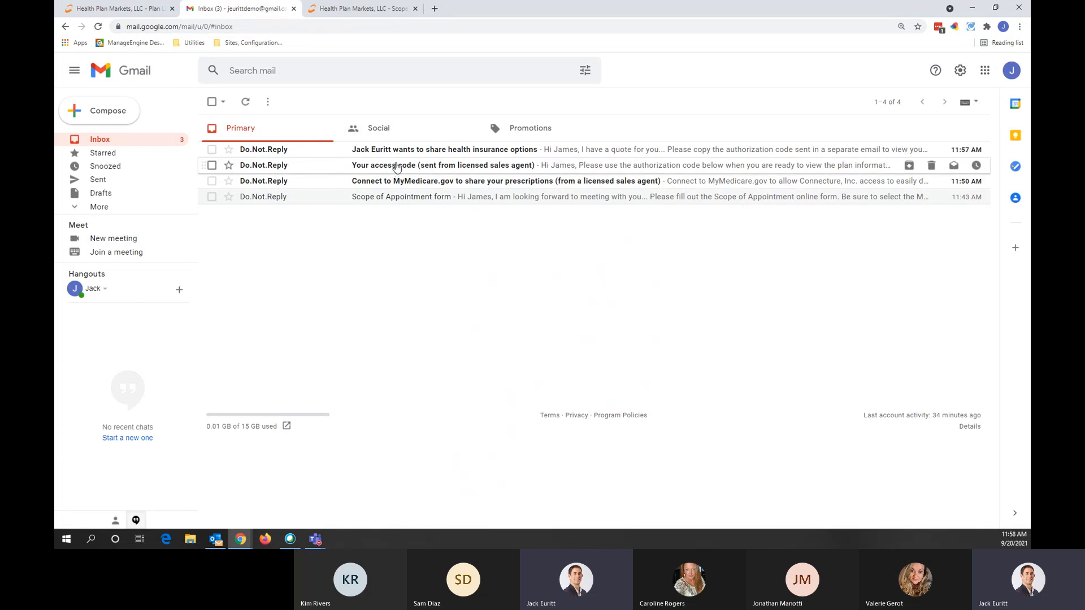
click(395, 167)
scroll(494, 287, down, 2)
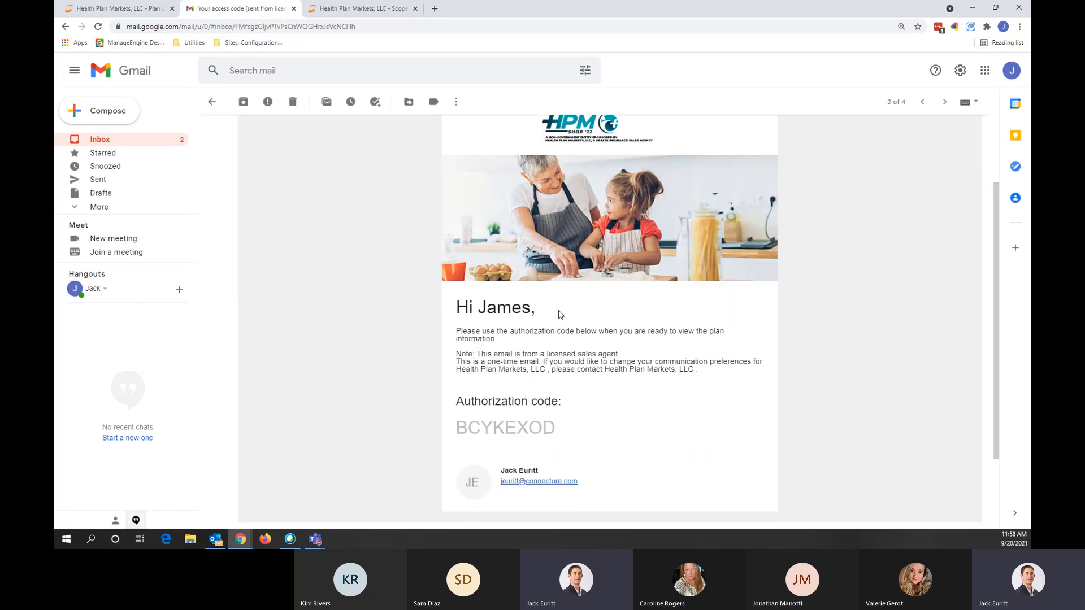
drag(555, 433, 455, 430)
key(ctrl+c)
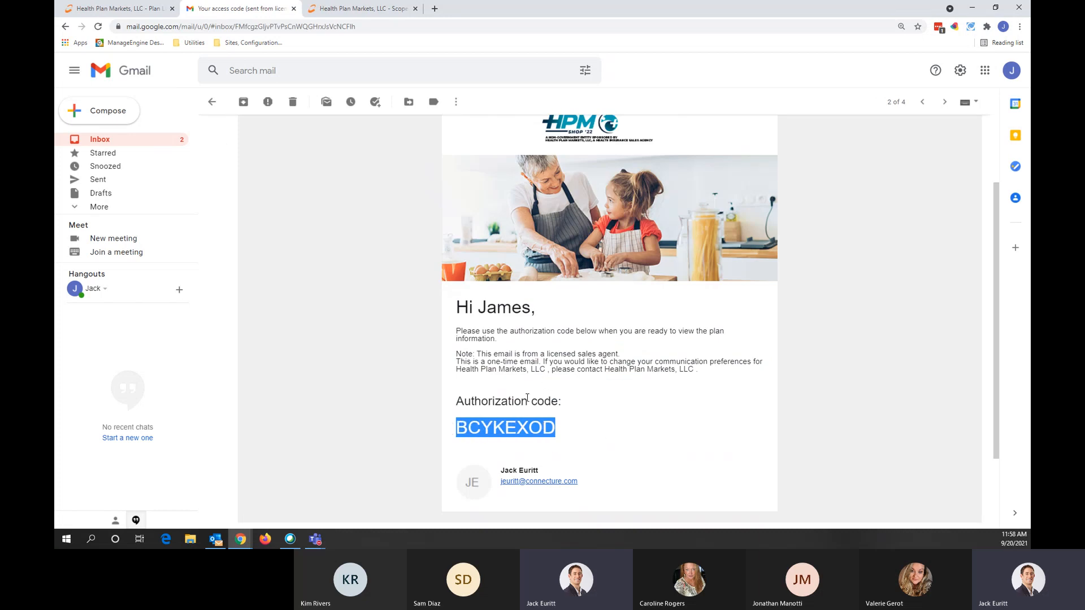
Step: Open the email sharing health insurance options with its View quote link
click(164, 141)
click(384, 151)
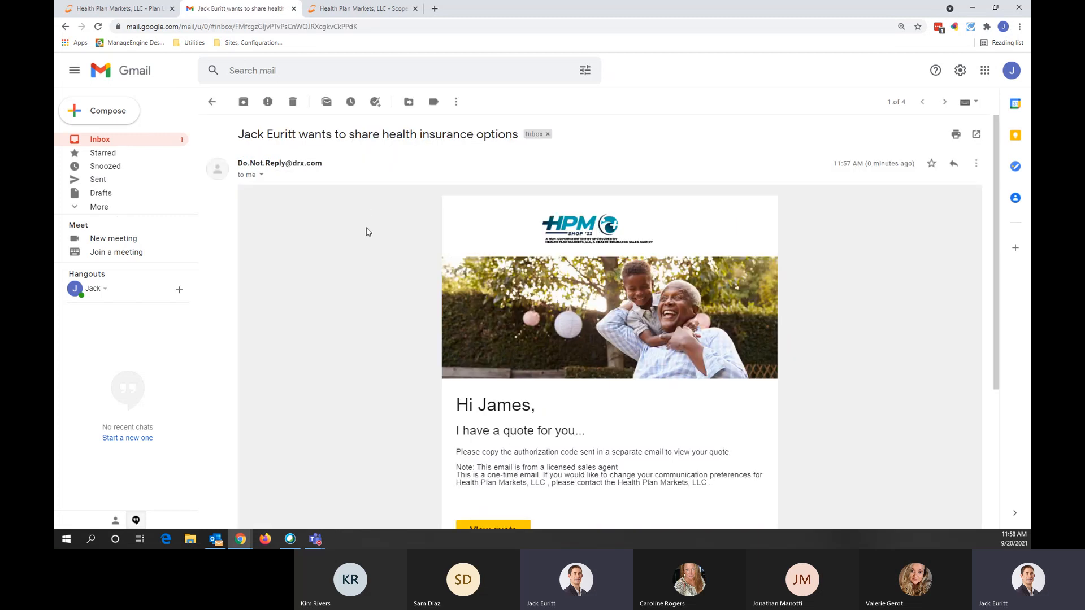
scroll(365, 232, down, 1)
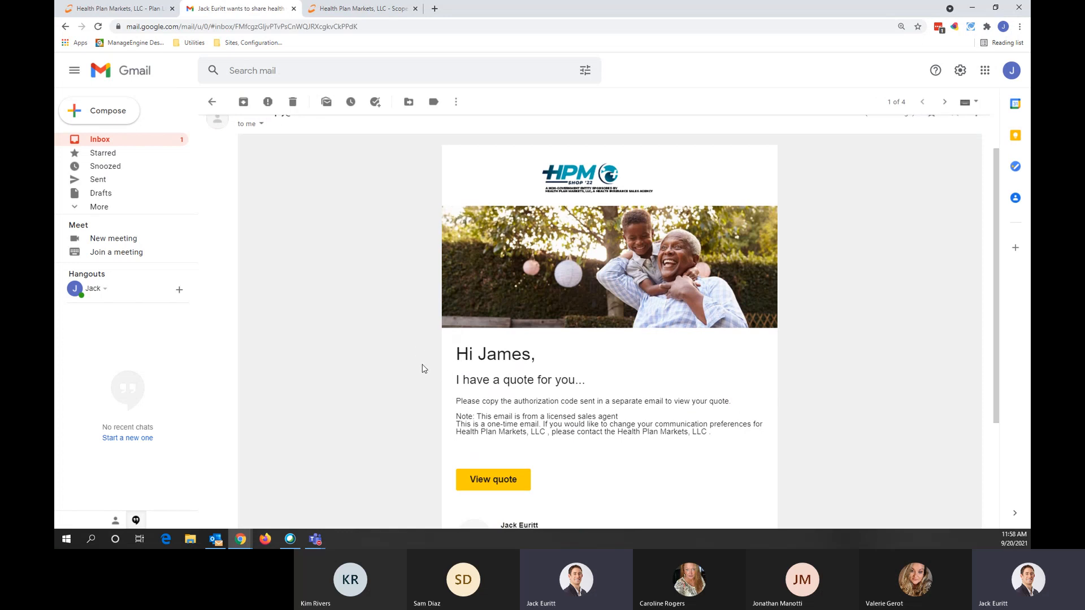
Step: Open the shared quote and log into the consumer site with the pasted authorization code
click(506, 483)
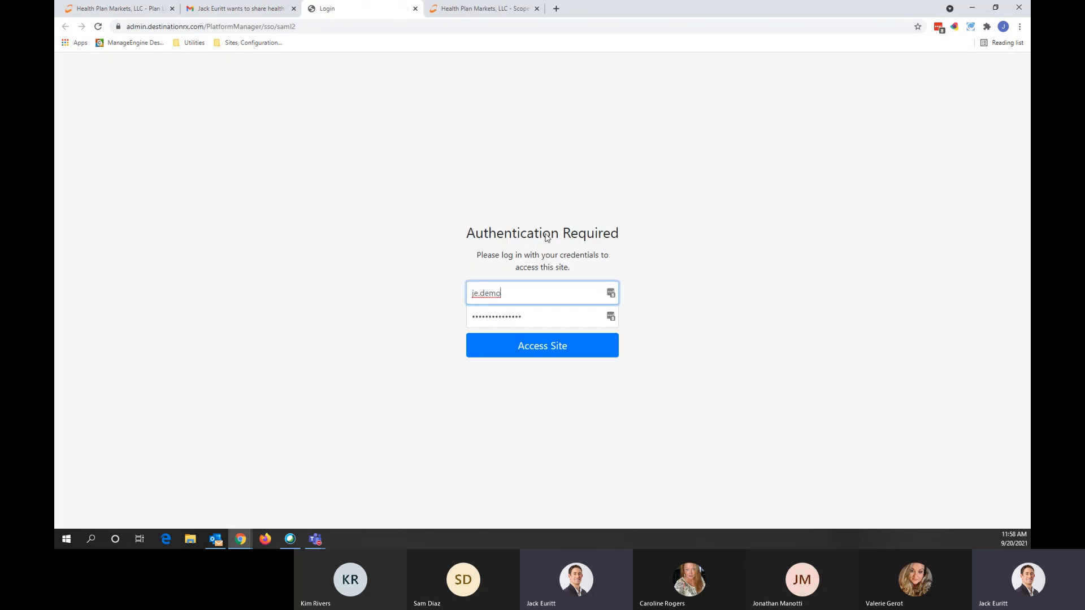
click(558, 346)
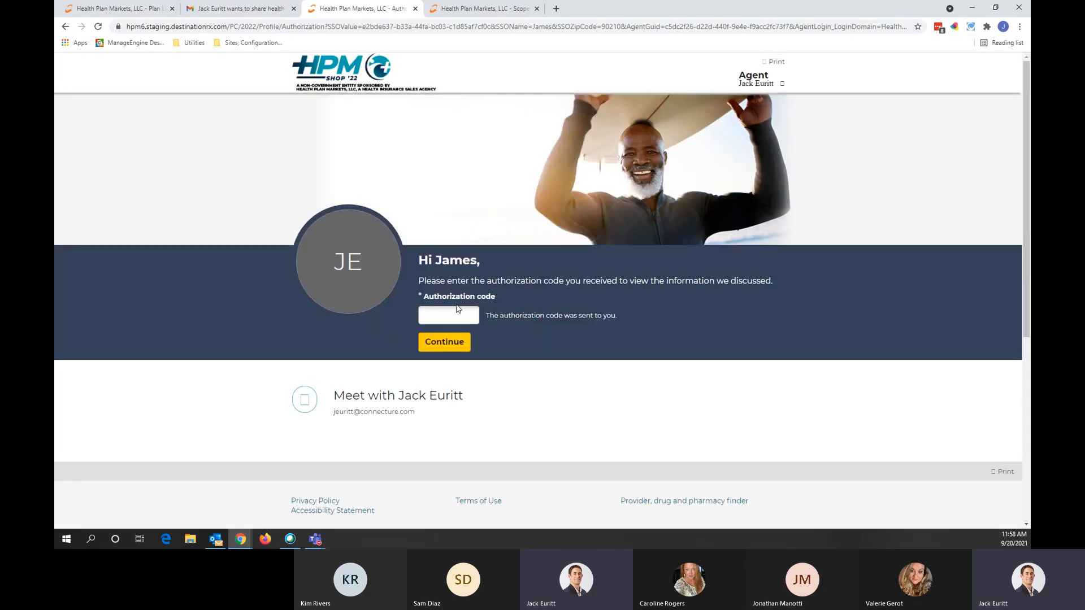
click(459, 317)
key(ctrl+v)
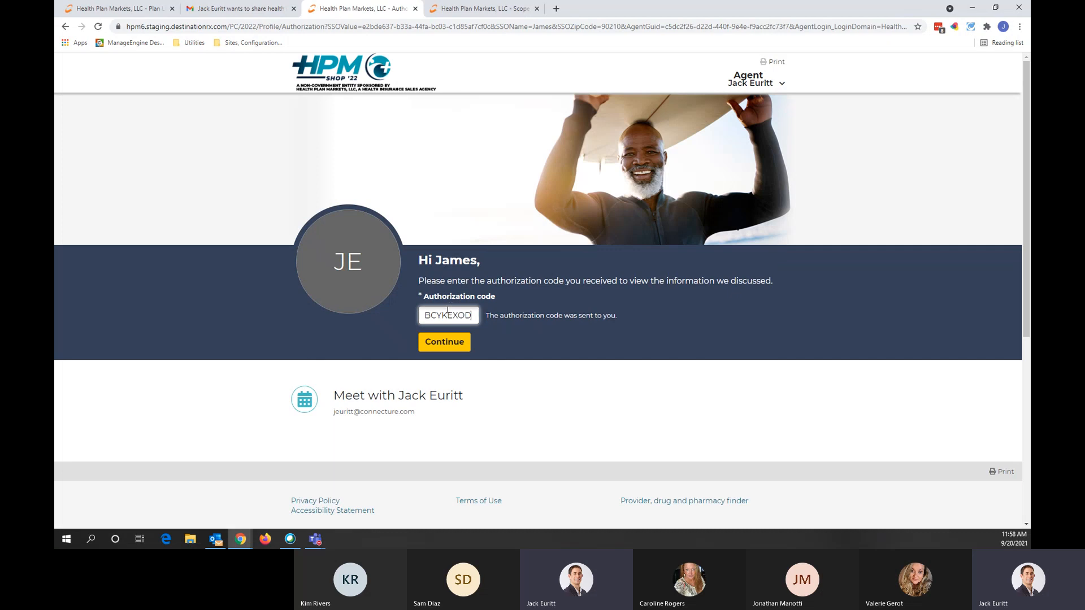
click(449, 342)
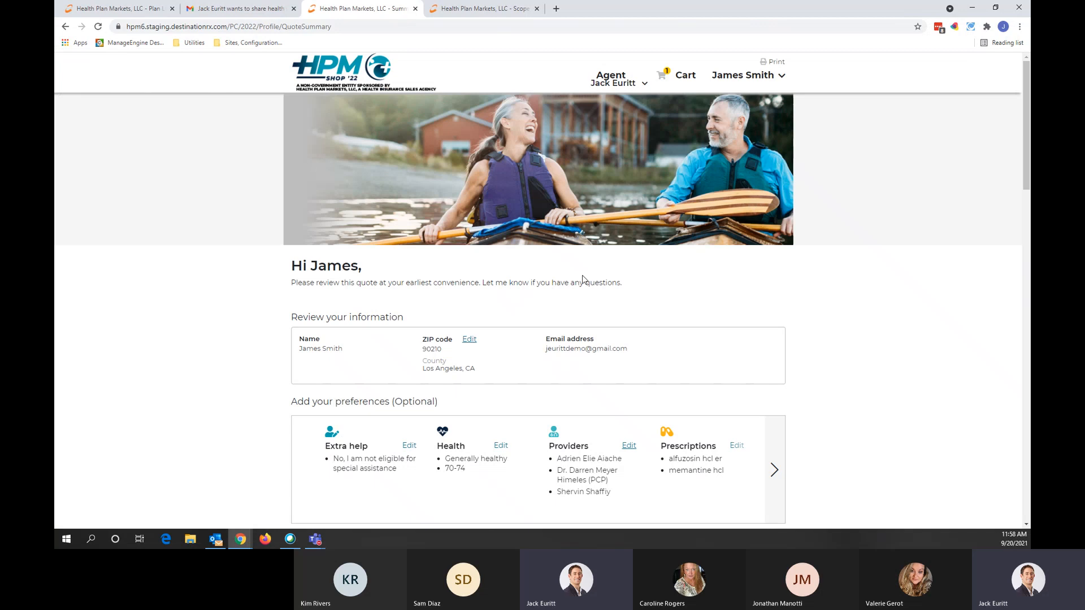
scroll(542, 319, down, 3)
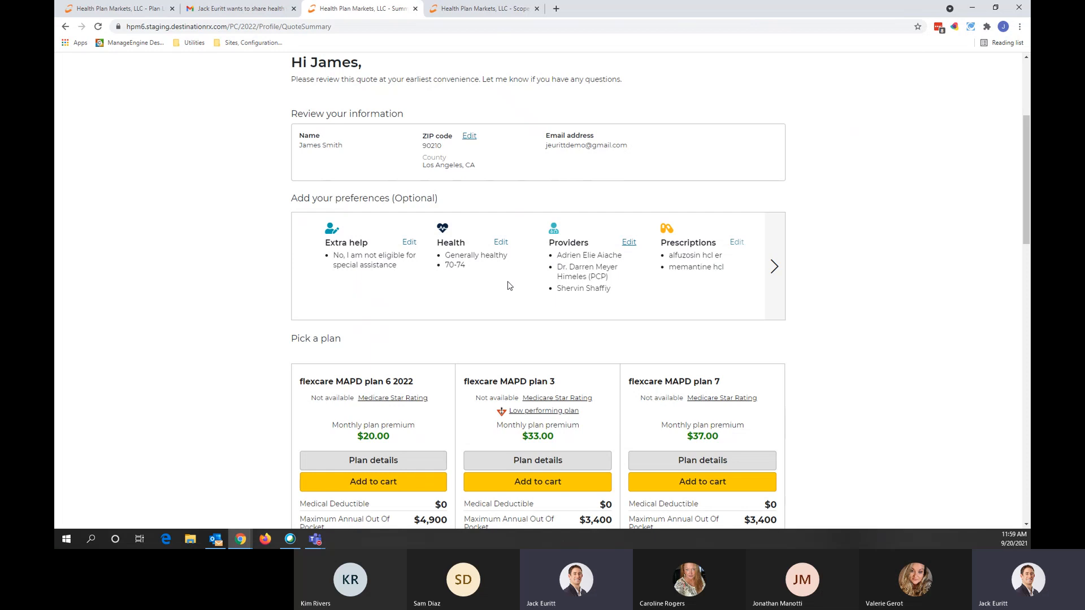
scroll(509, 294, down, 5)
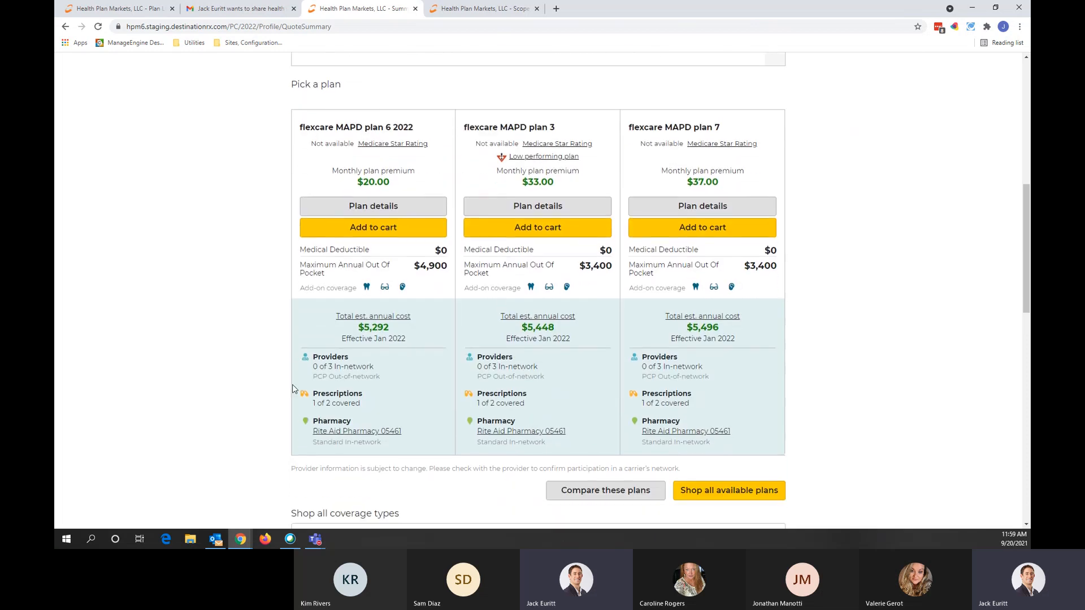
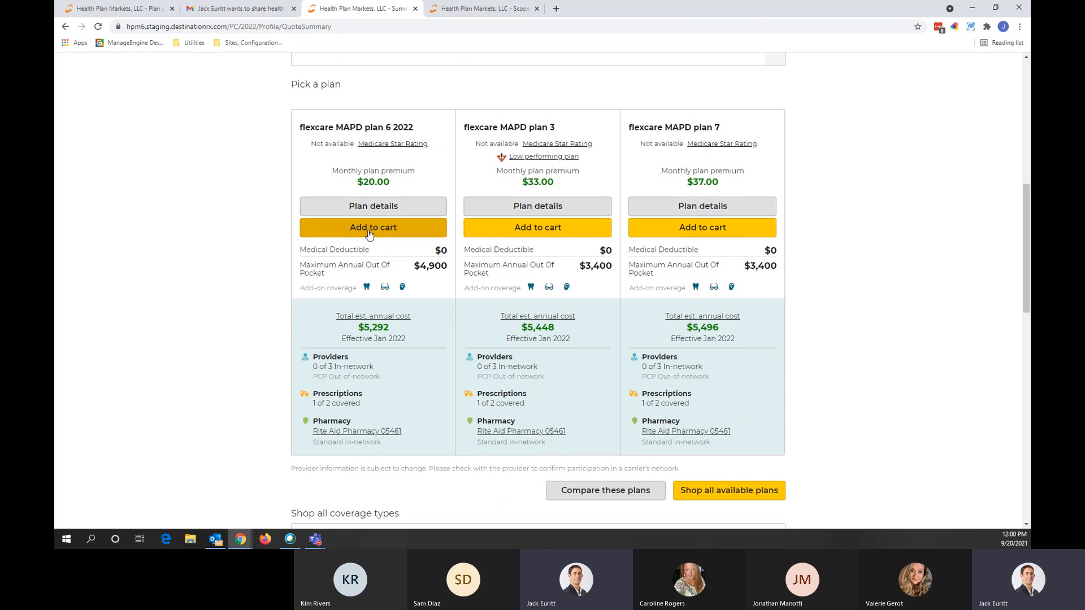
Step: Remove flexcare MAPD plans 7, 3 and 6 2022 from the quote on the plan list
scroll(369, 234, up, 10)
click(119, 9)
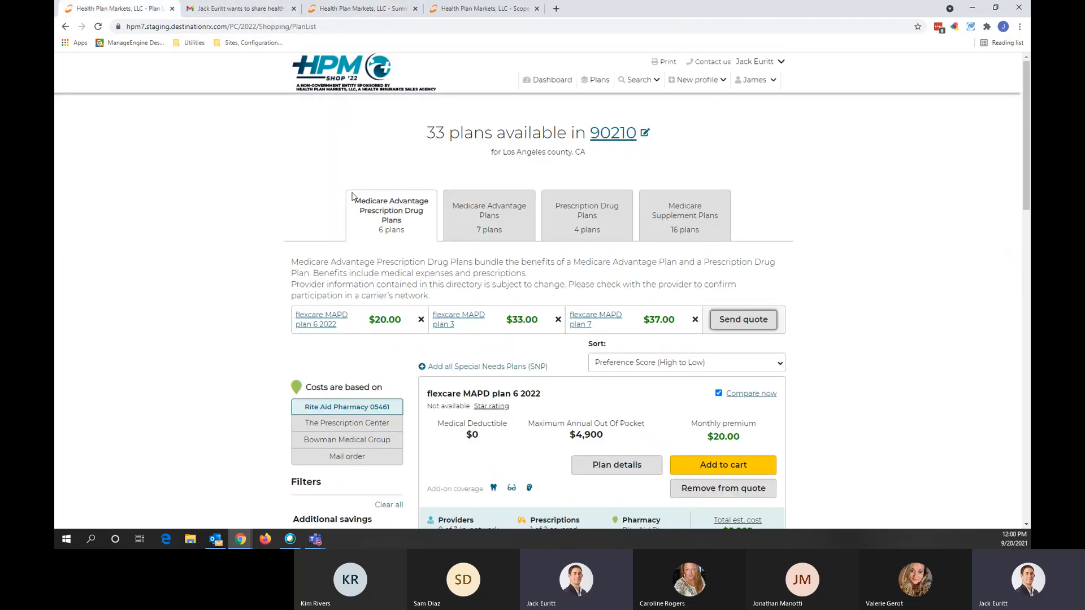
click(695, 320)
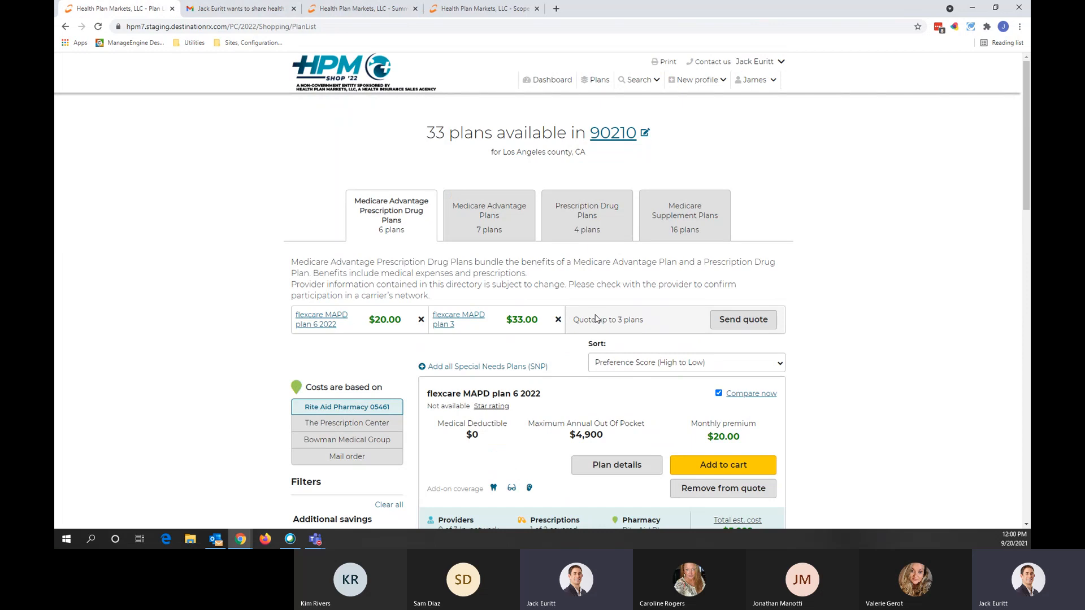
click(558, 320)
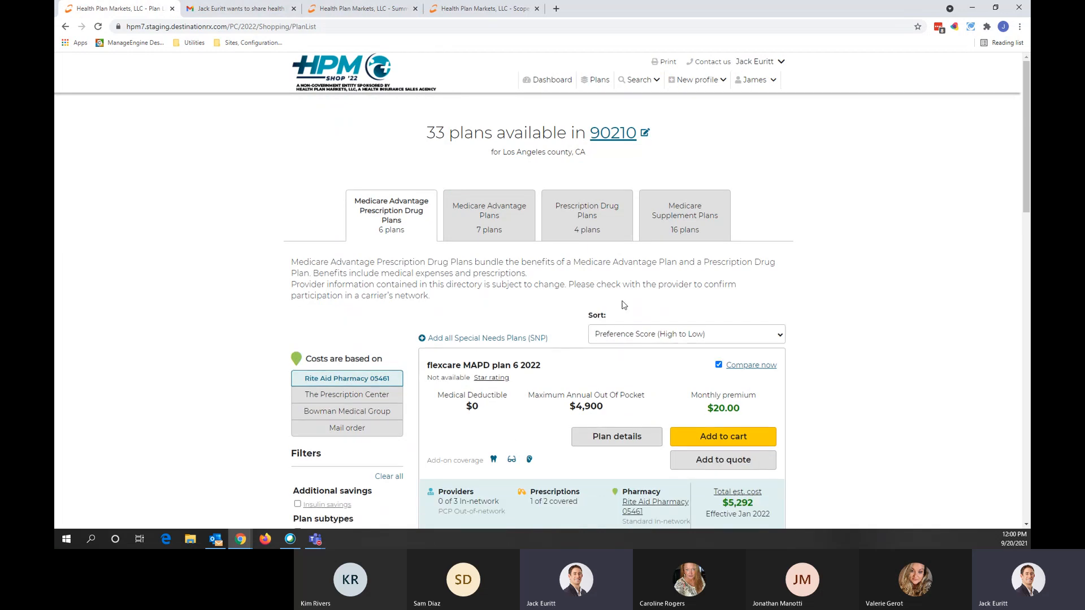
click(420, 319)
Step: Add flexcare MAPD plan 6 2022 to the cart at $20.00/month, replacing the previous cart plan
scroll(814, 350, down, 1)
scroll(814, 350, down, 2)
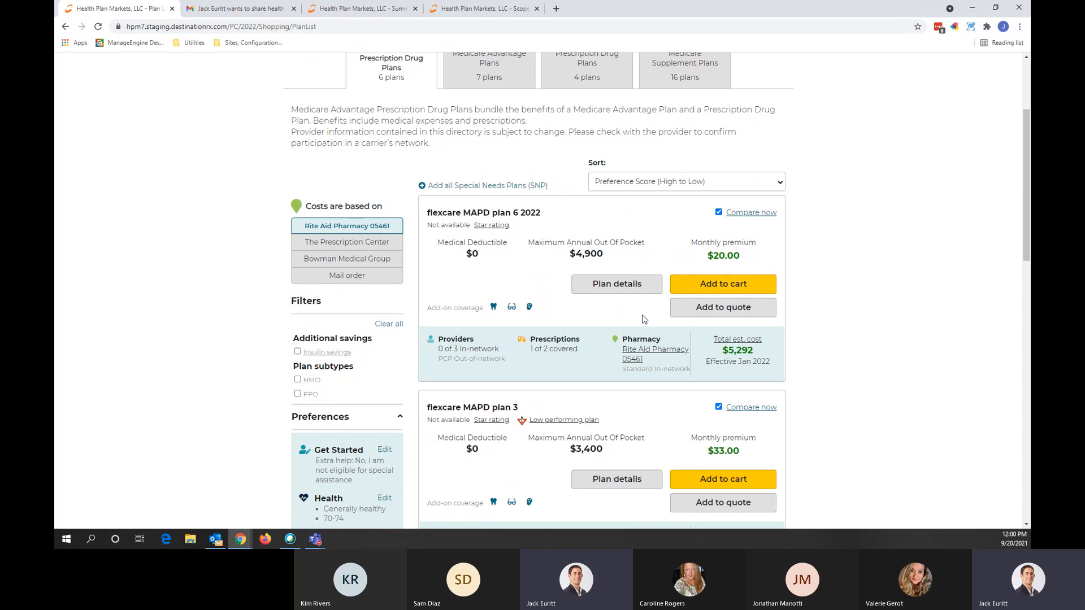
click(730, 283)
click(645, 326)
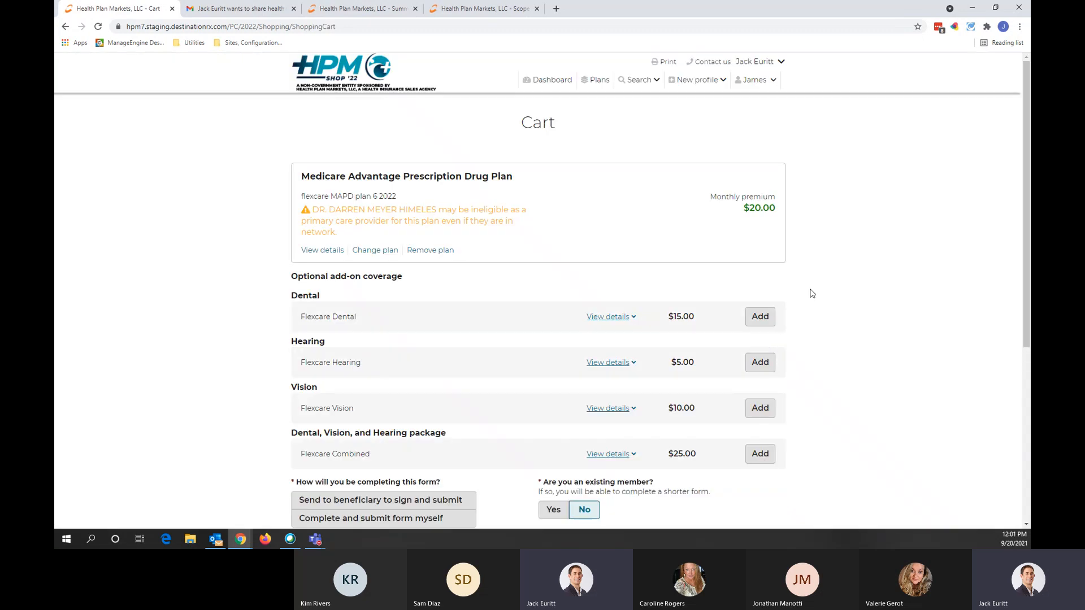
Step: Add the $15.00 Flexcare Dental add-on, then remove it again
scroll(811, 294, down, 1)
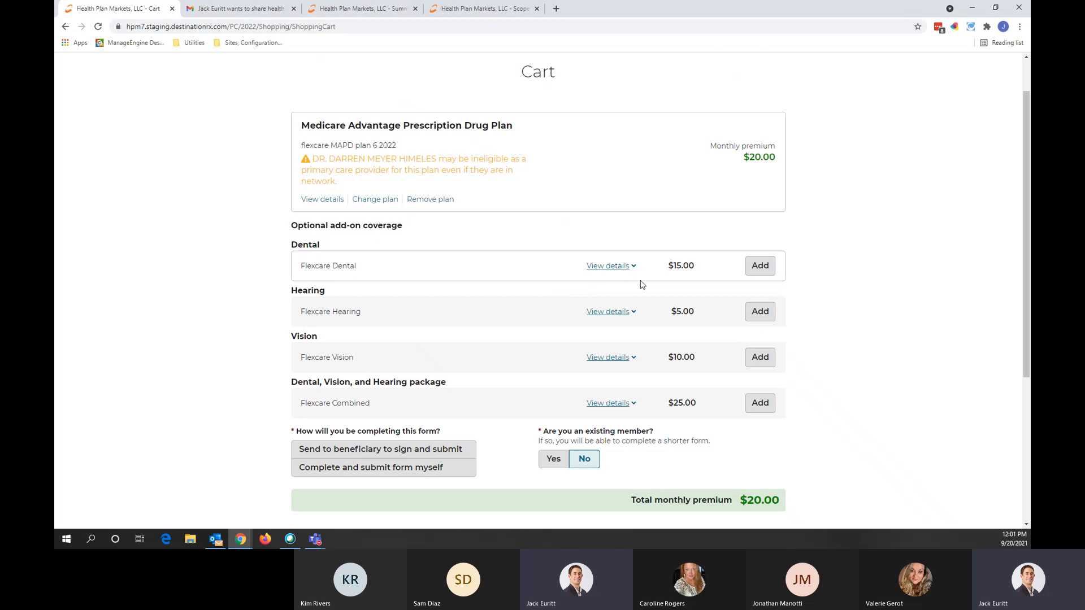
scroll(830, 343, down, 1)
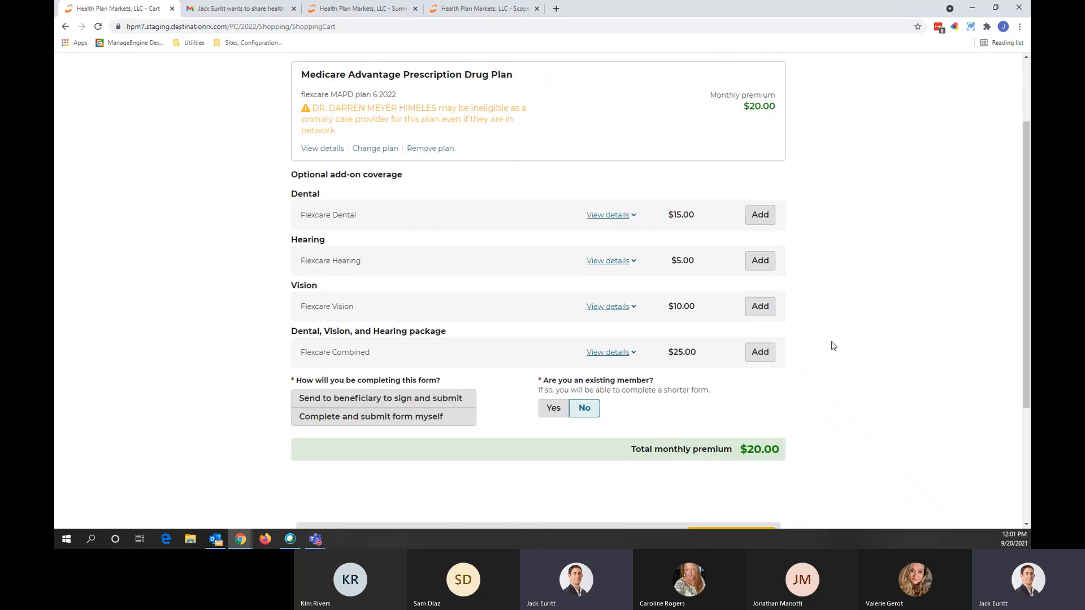
click(768, 220)
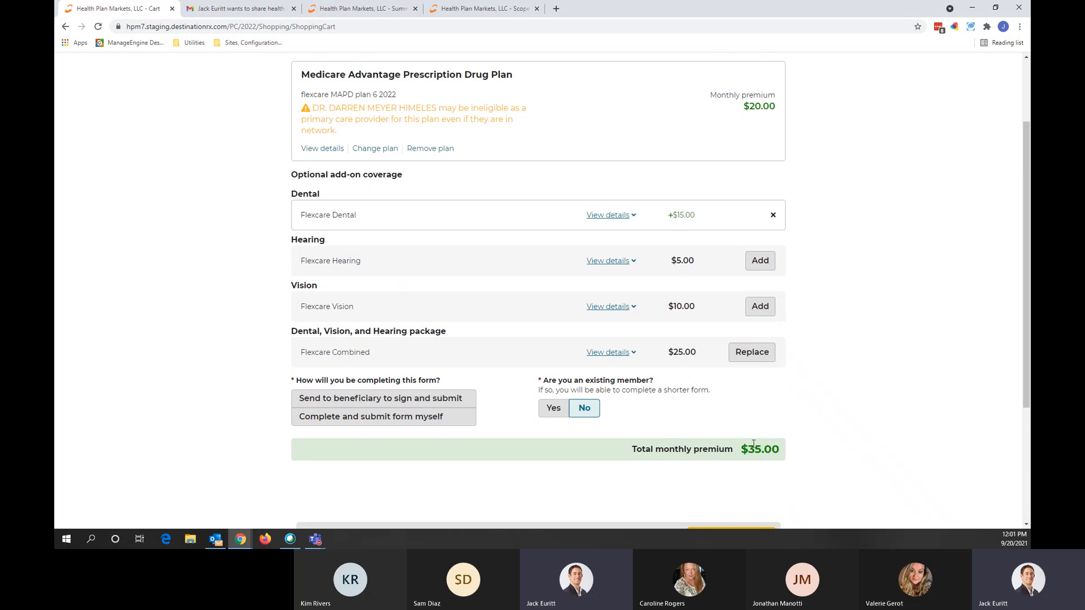
click(773, 215)
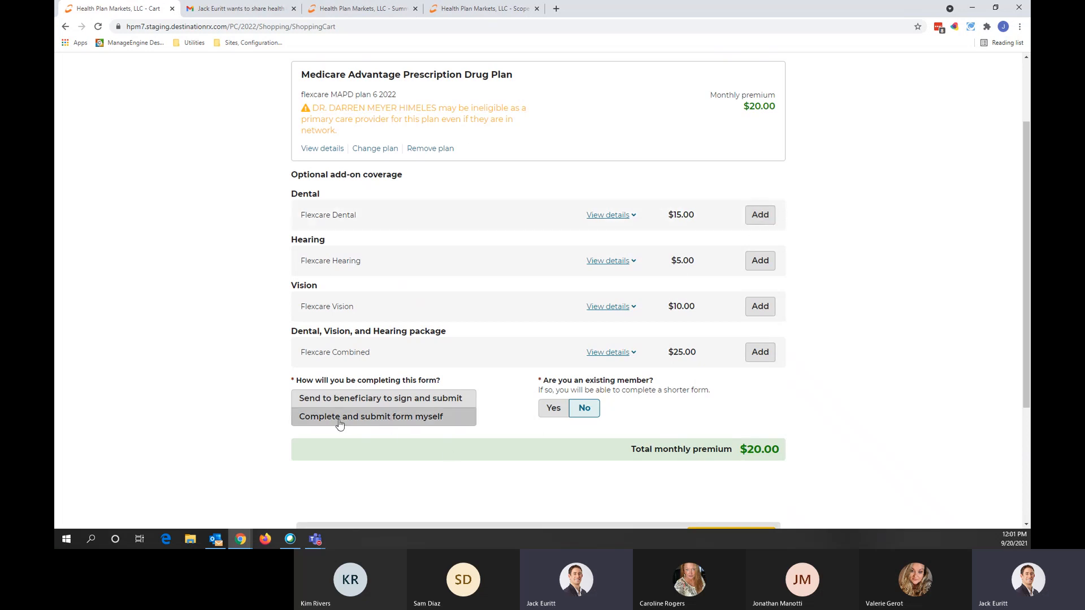
Step: Route the application to the beneficiary to sign and submit, and continue to Contact Information
click(443, 421)
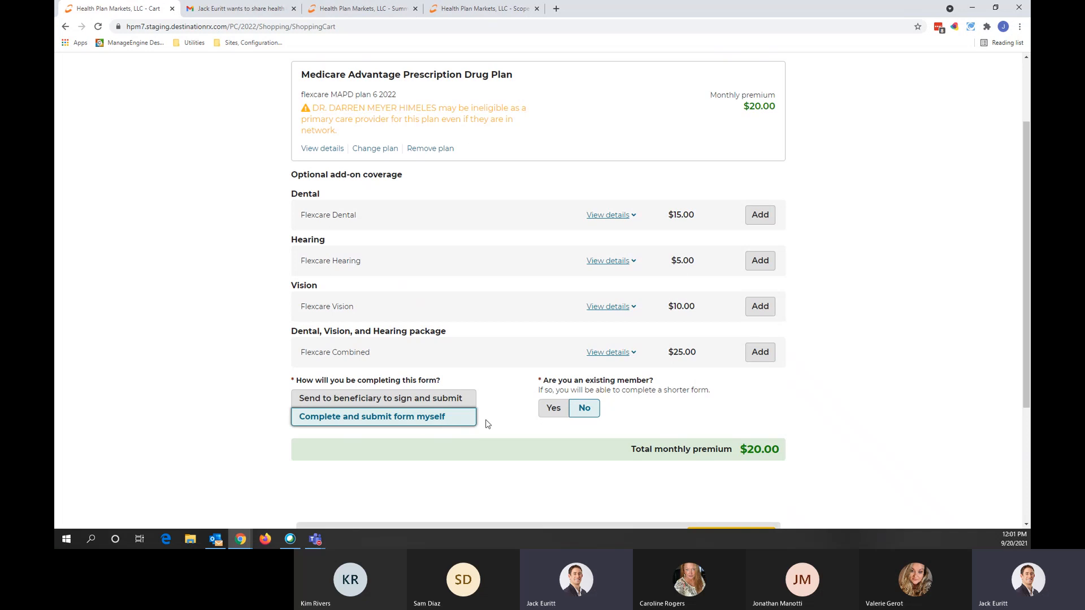
scroll(488, 423, down, 1)
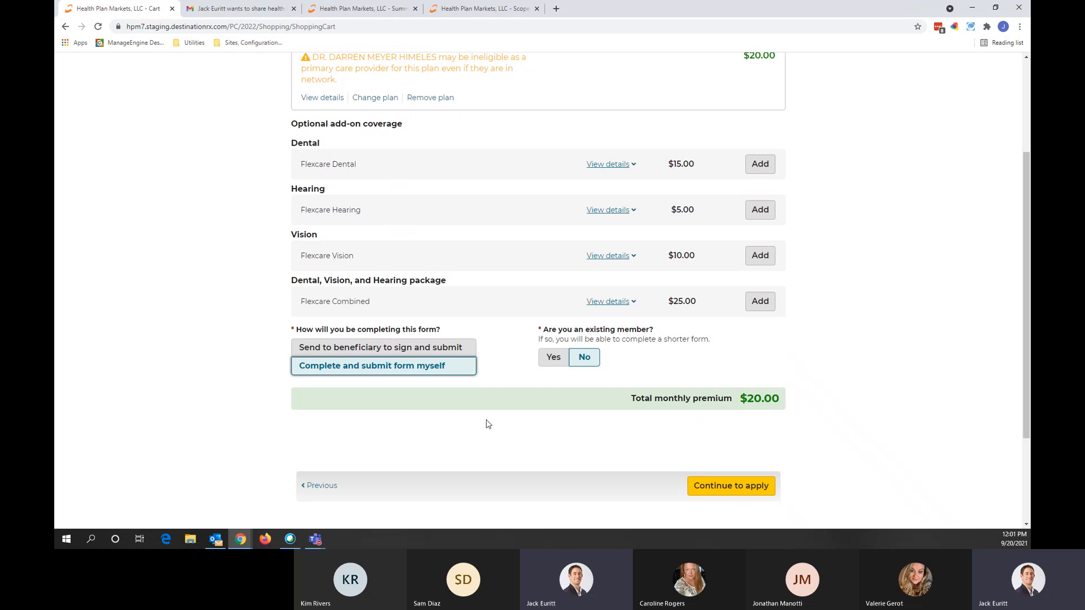
click(466, 354)
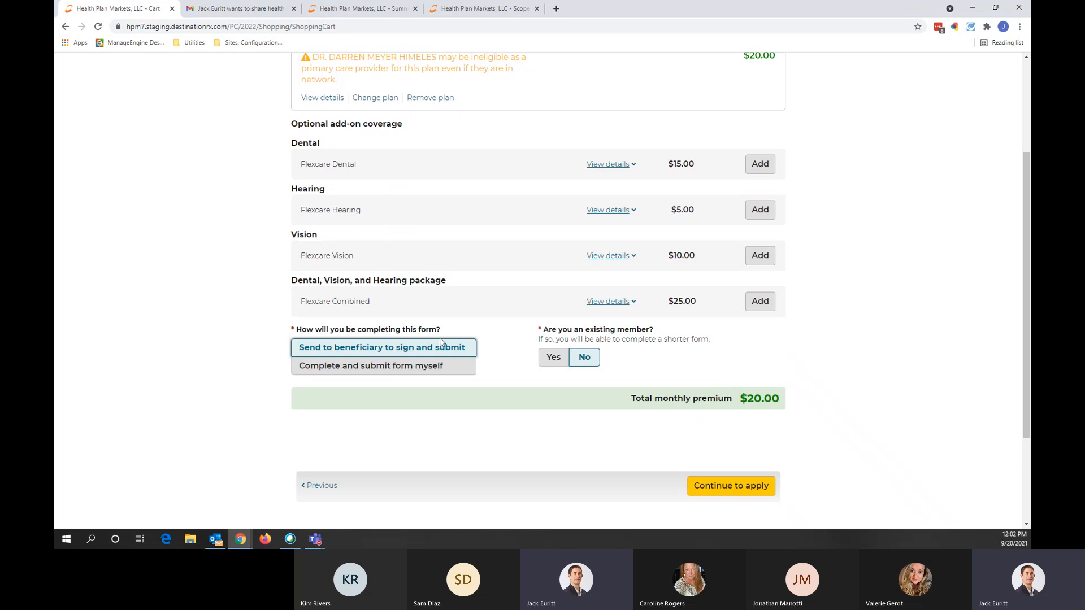
click(747, 484)
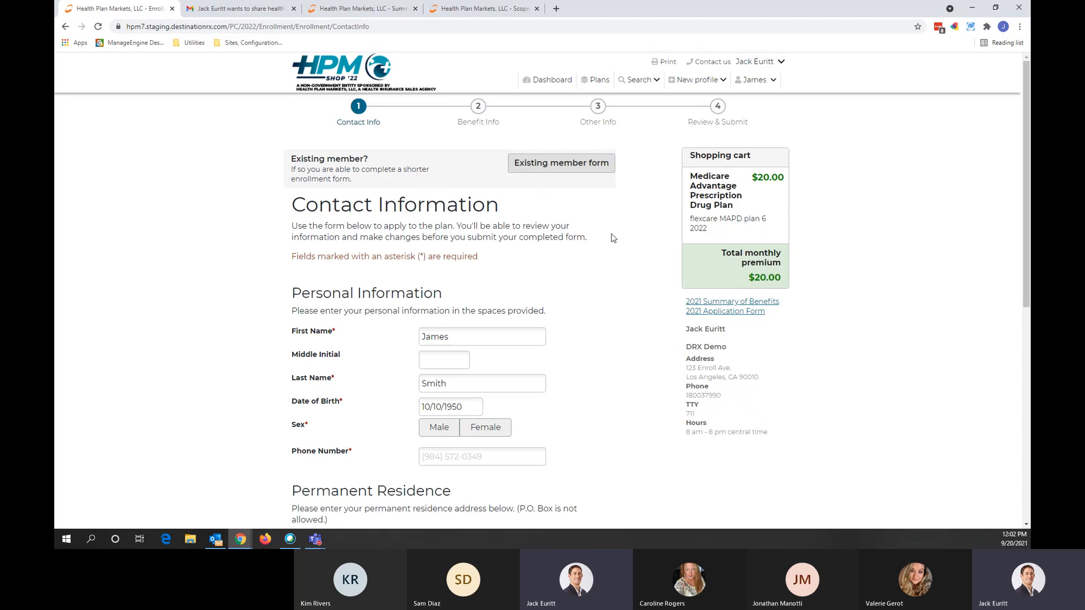
Step: Mark the applicant as Male with no separate mailing address, and continue to Benefits Information
scroll(614, 237, down, 3)
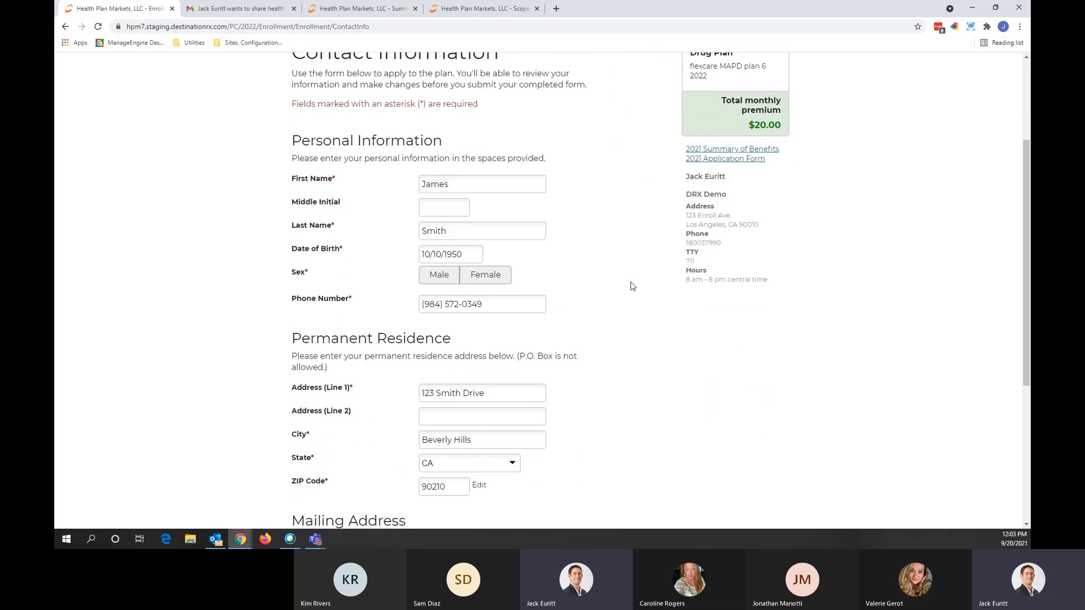
scroll(634, 282, down, 1)
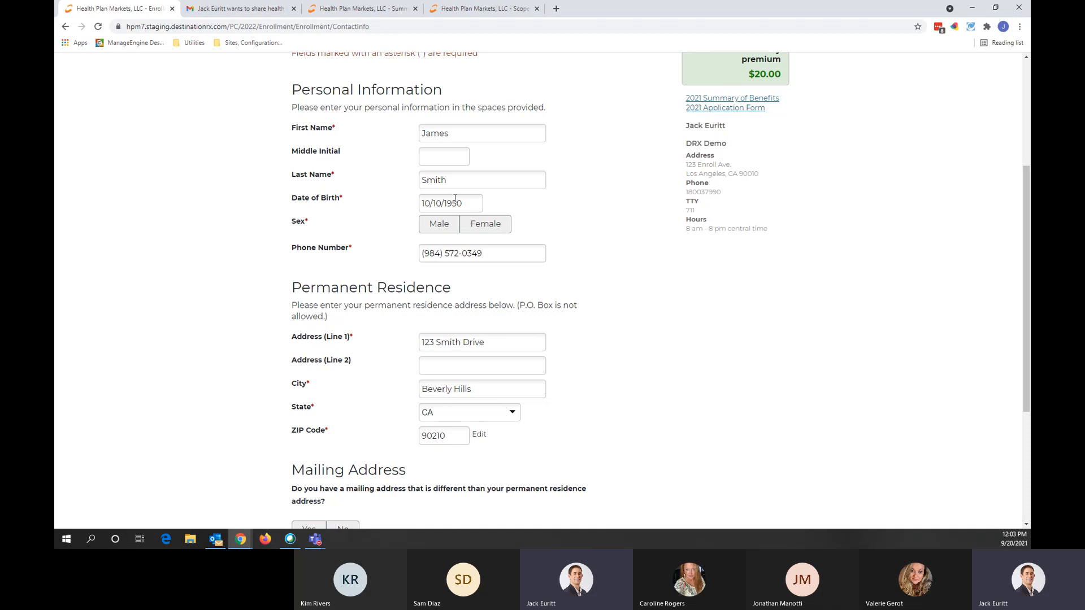
click(436, 228)
scroll(582, 312, down, 1)
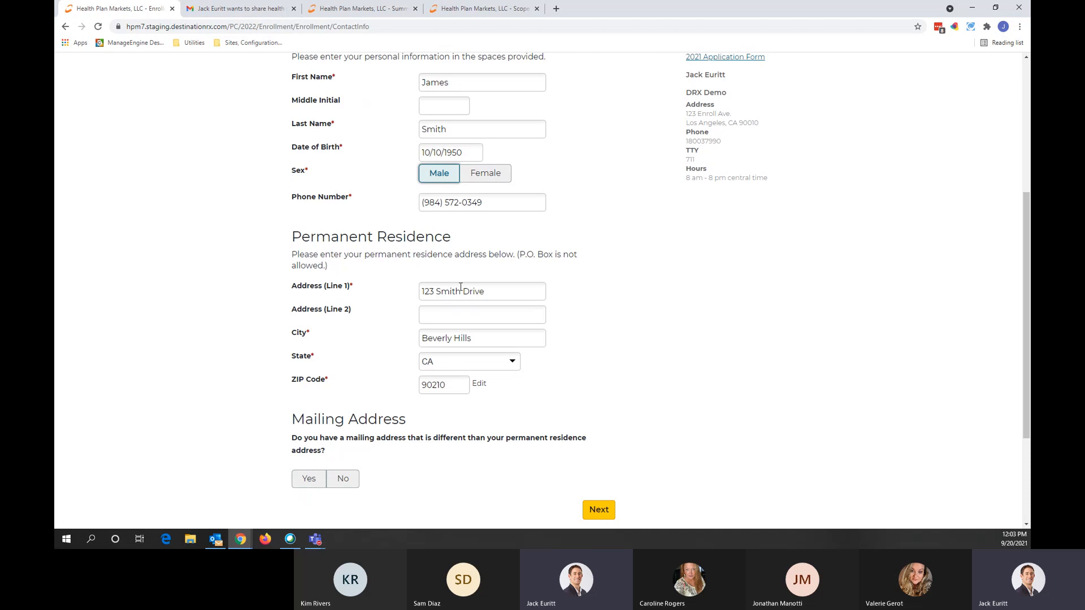
scroll(460, 288, down, 3)
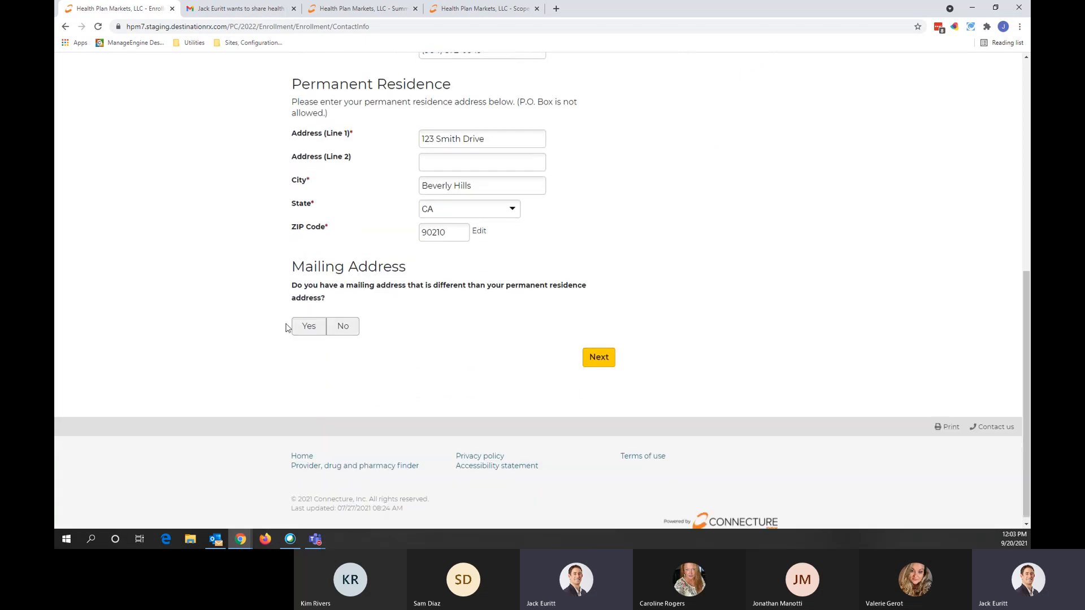
click(308, 326)
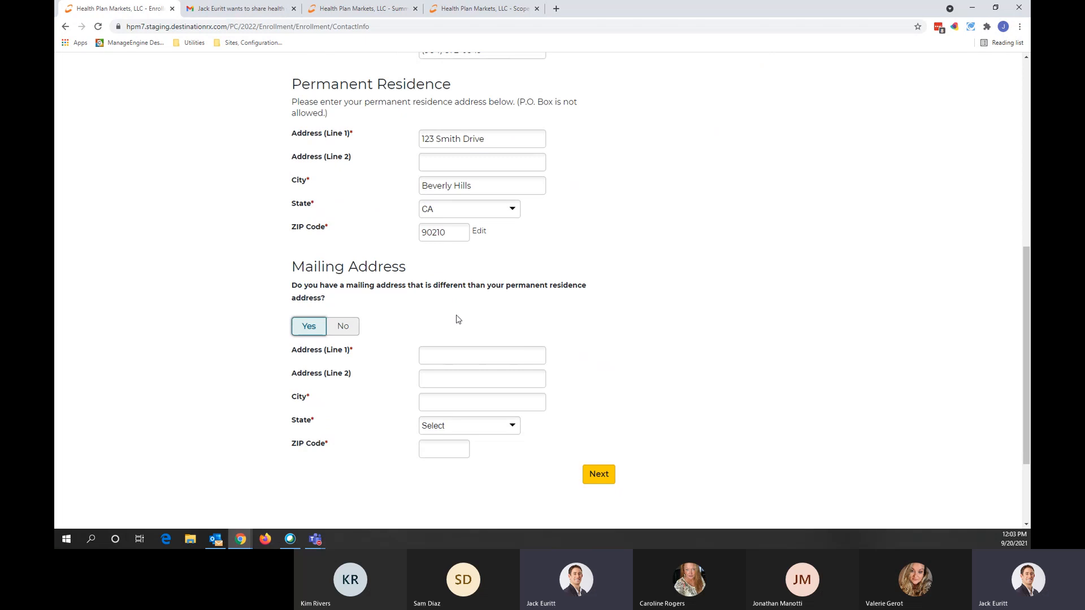
click(344, 327)
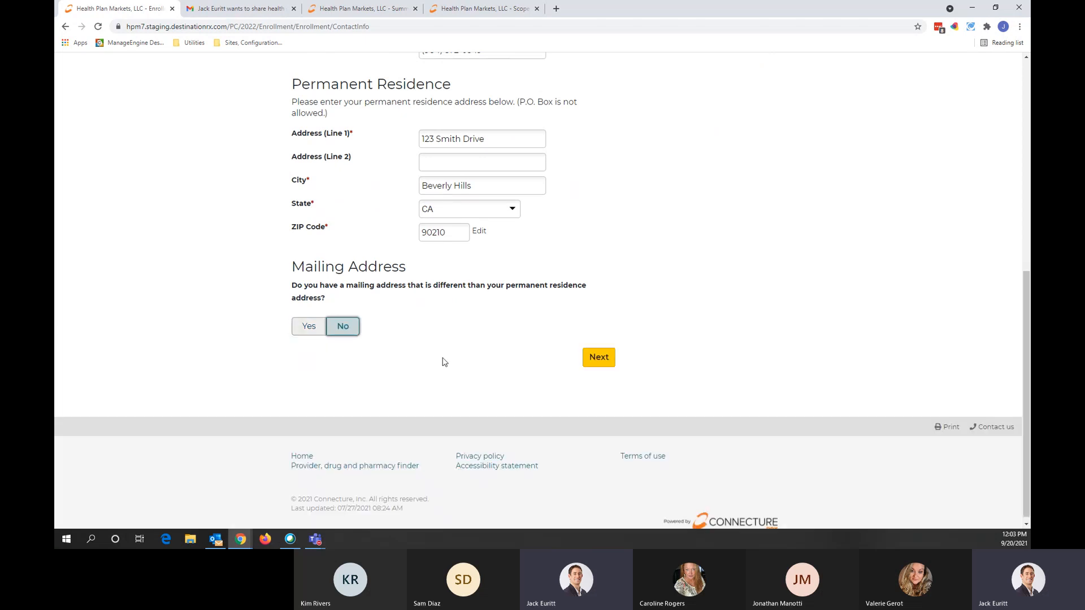
click(614, 358)
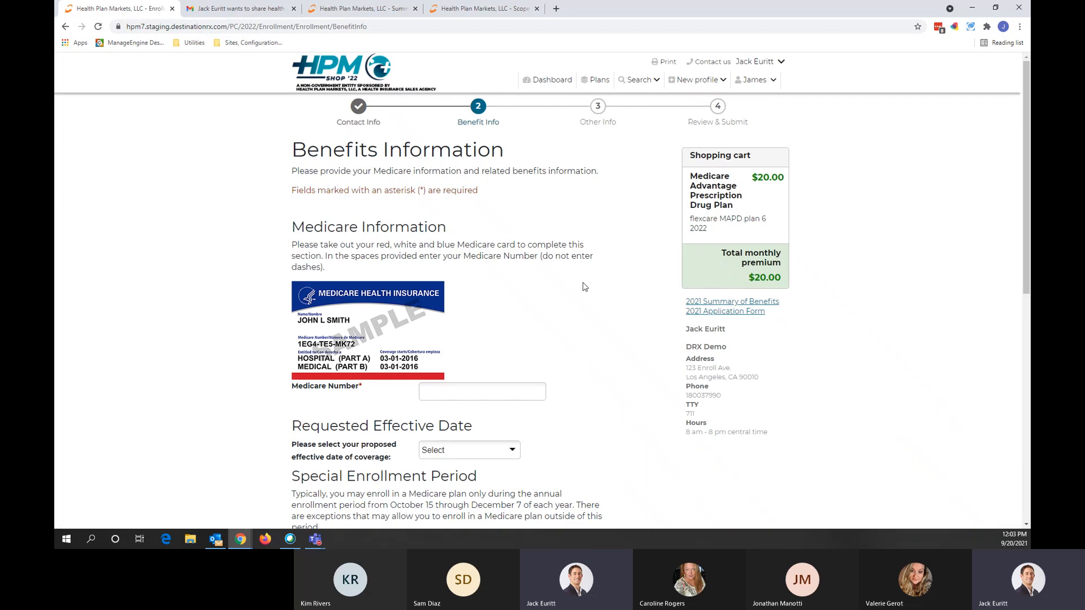
Step: Enter the beneficiary's Medicare number and choose Other as the enrollment reason, explained as 'new'
click(482, 391)
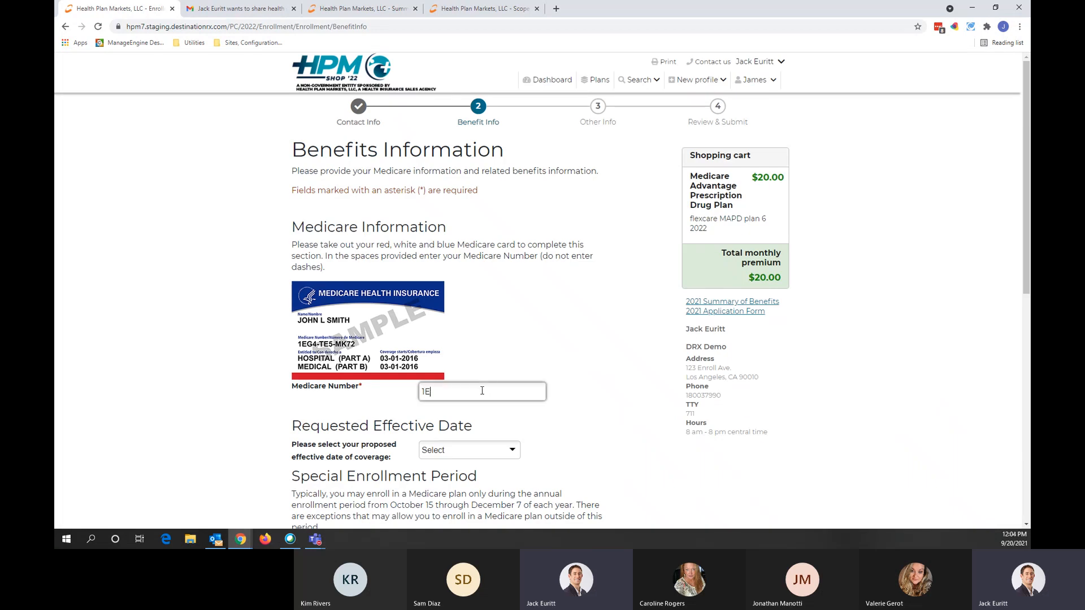
scroll(583, 402, down, 5)
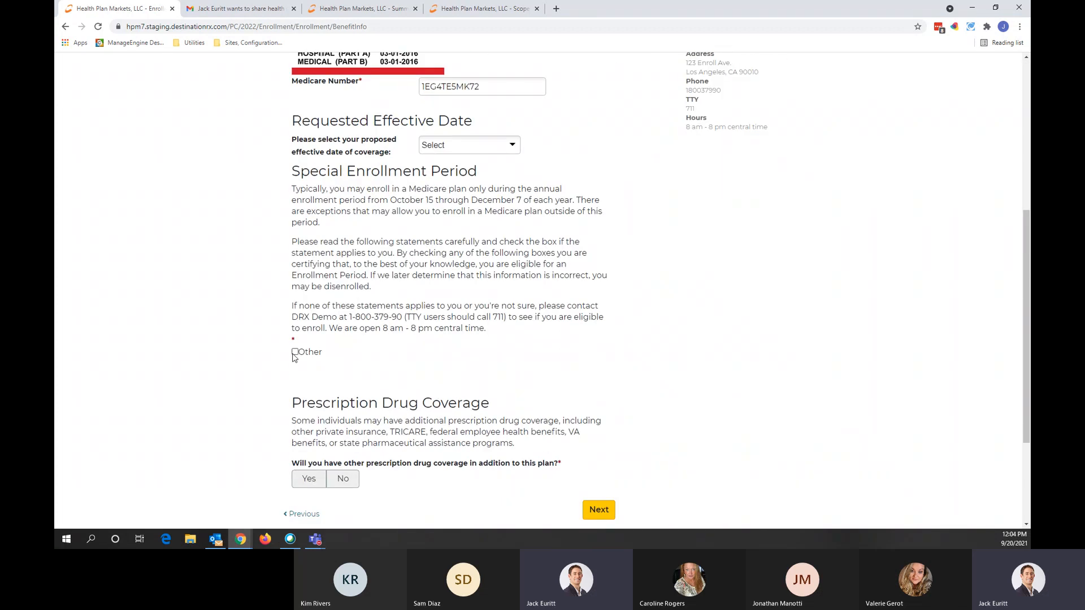
click(294, 351)
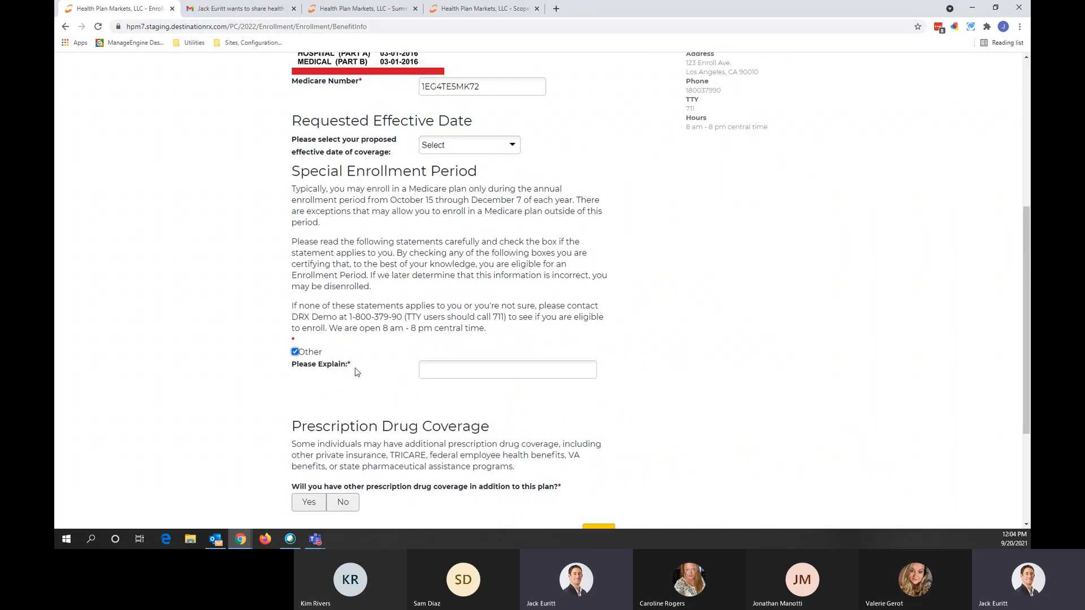
click(437, 369)
text(new)
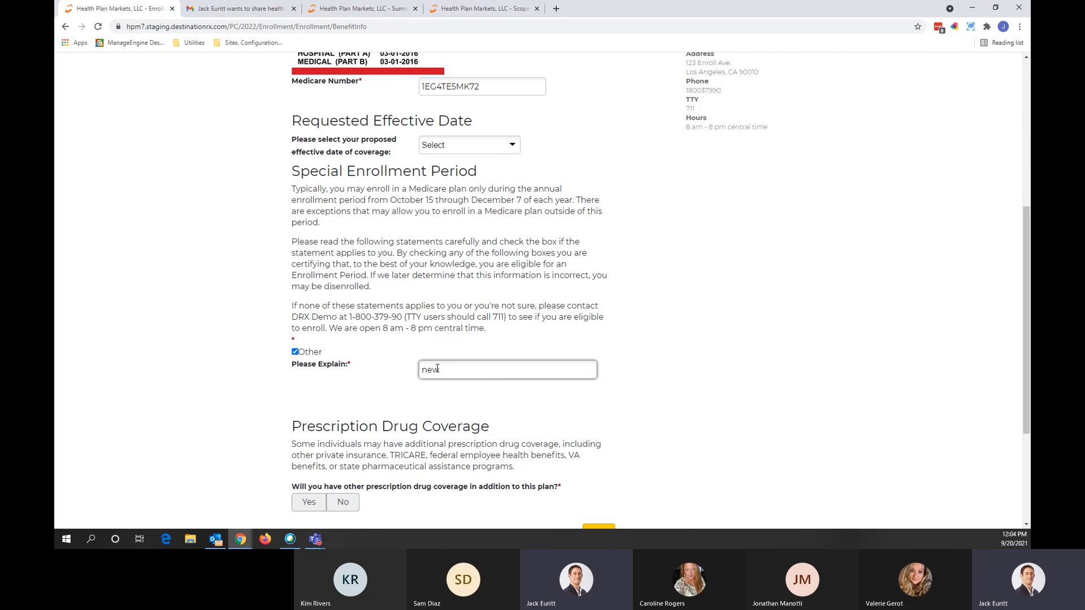
Step: Answer No to other prescription drug coverage and move on to Other Information
scroll(407, 415, down, 2)
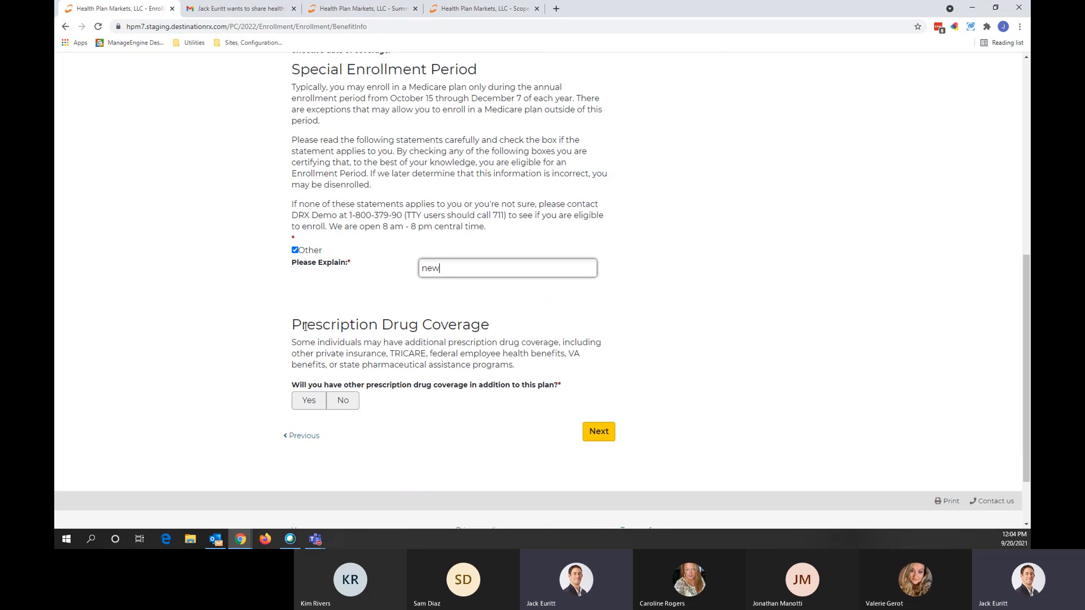
drag(294, 324, 506, 331)
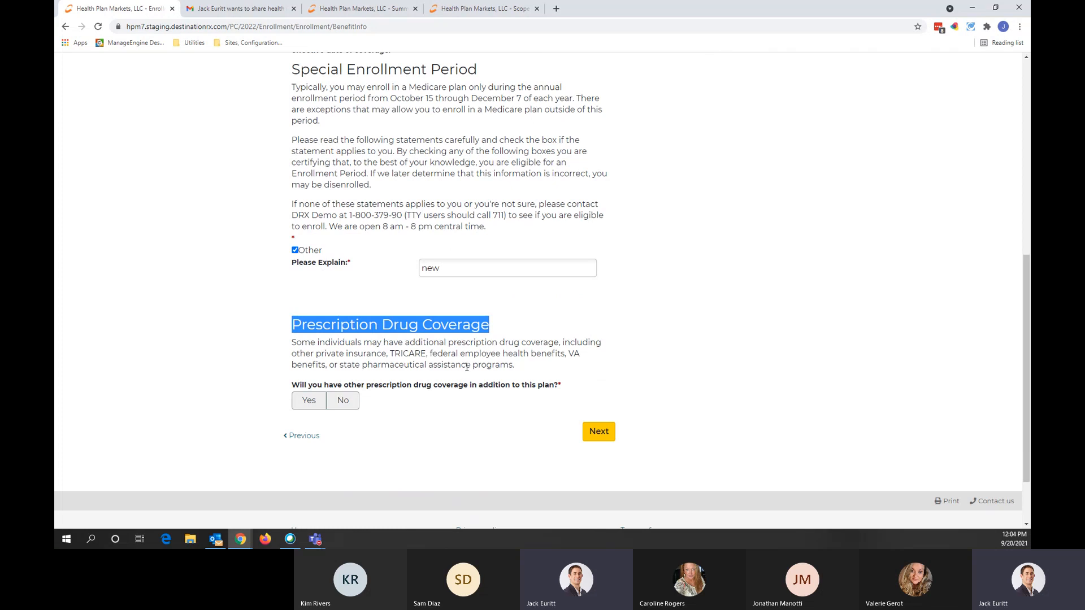
click(384, 389)
click(344, 401)
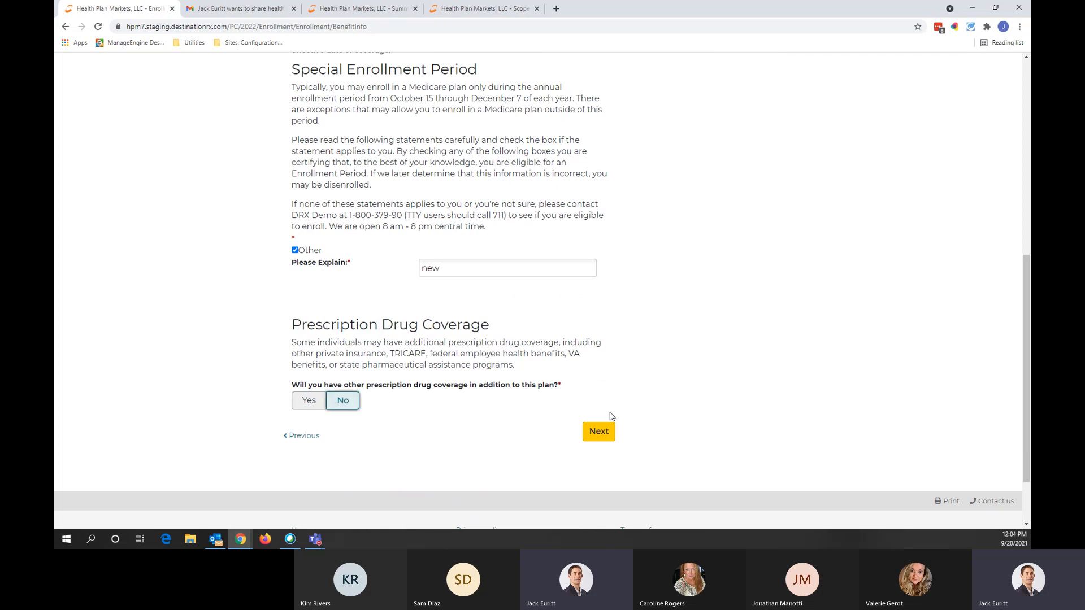
click(594, 437)
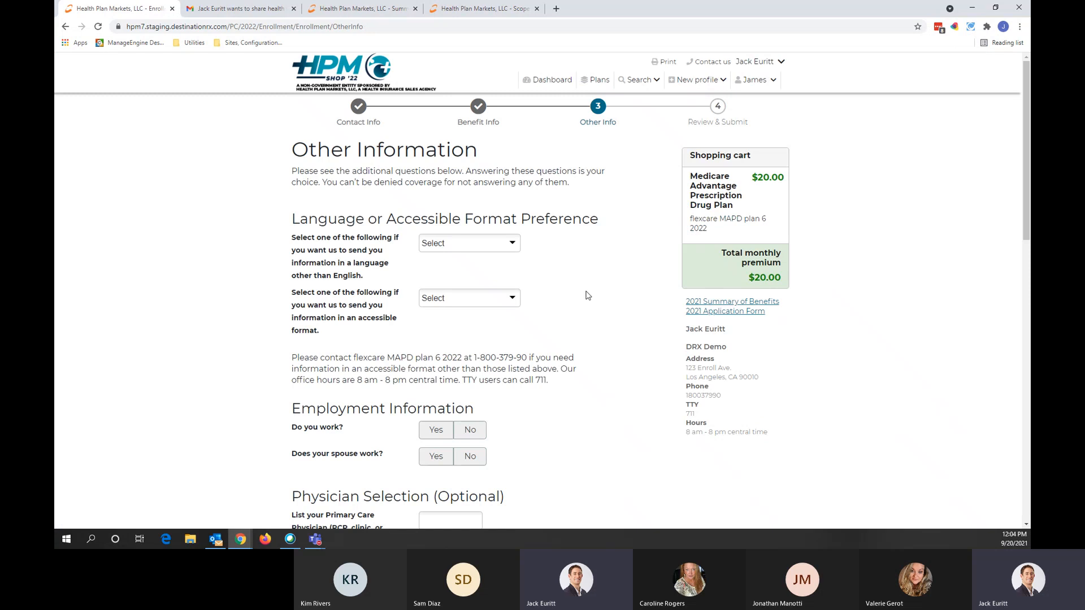
Step: Settle on Get a Bill as the premium payment option and continue to the submit step
scroll(588, 295, down, 2)
scroll(588, 295, down, 2)
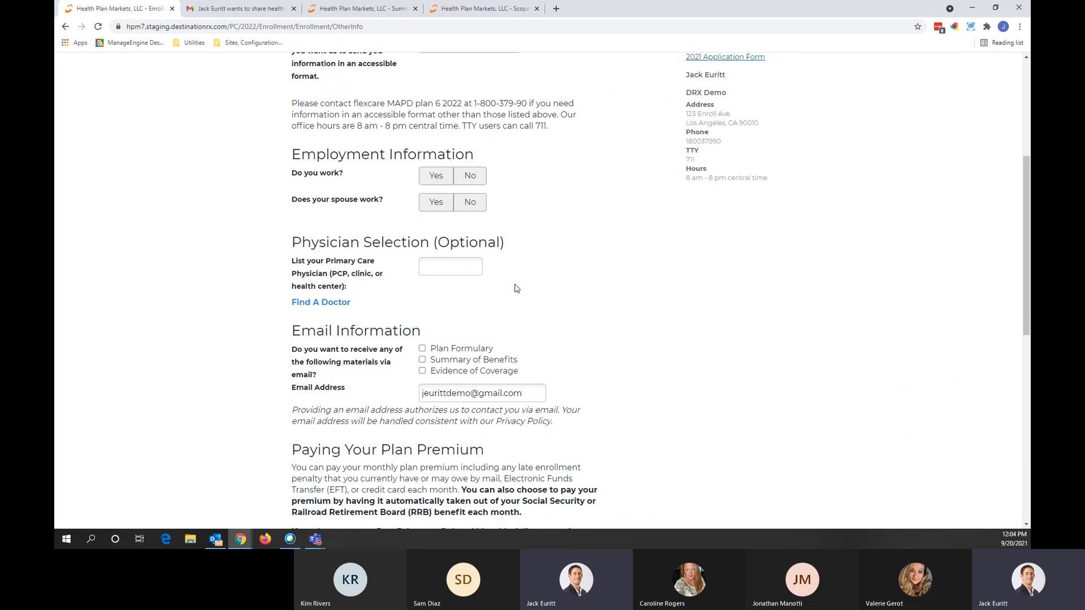
scroll(442, 288, down, 1)
scroll(443, 289, down, 4)
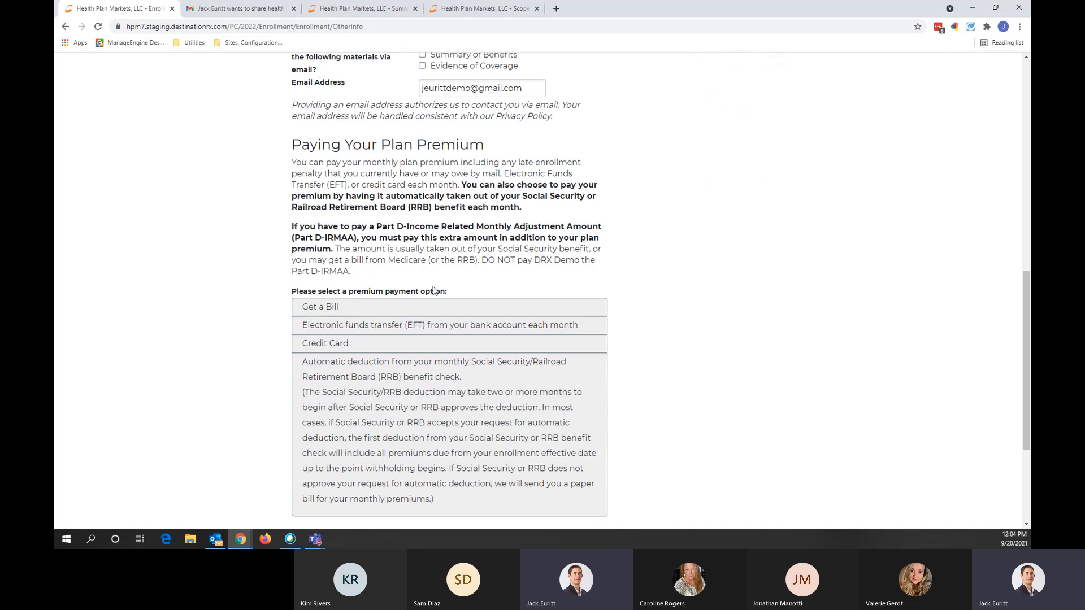
click(414, 273)
scroll(414, 274, down, 3)
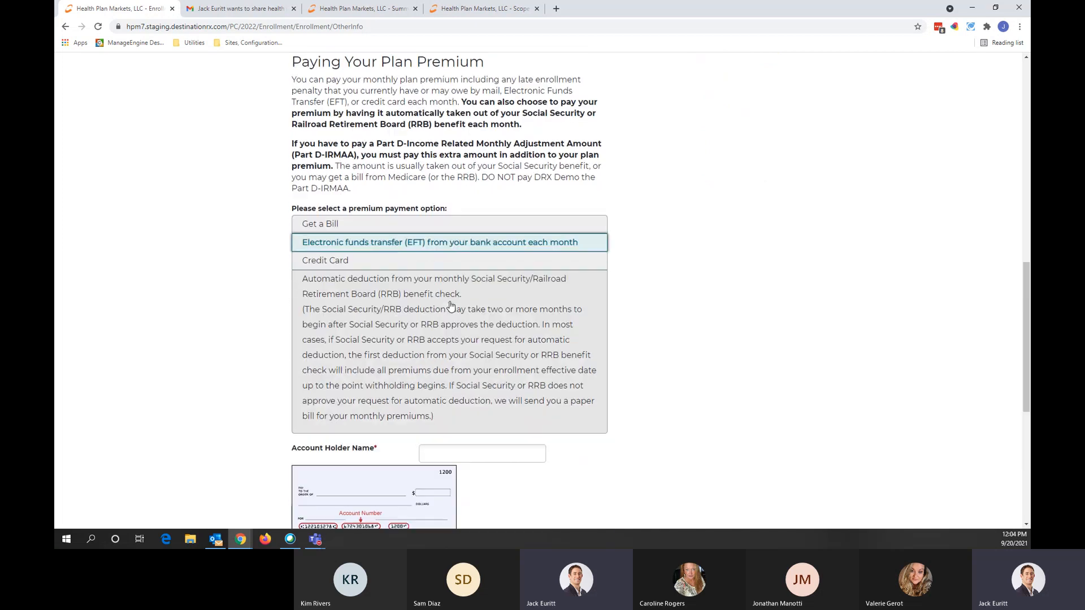
click(423, 88)
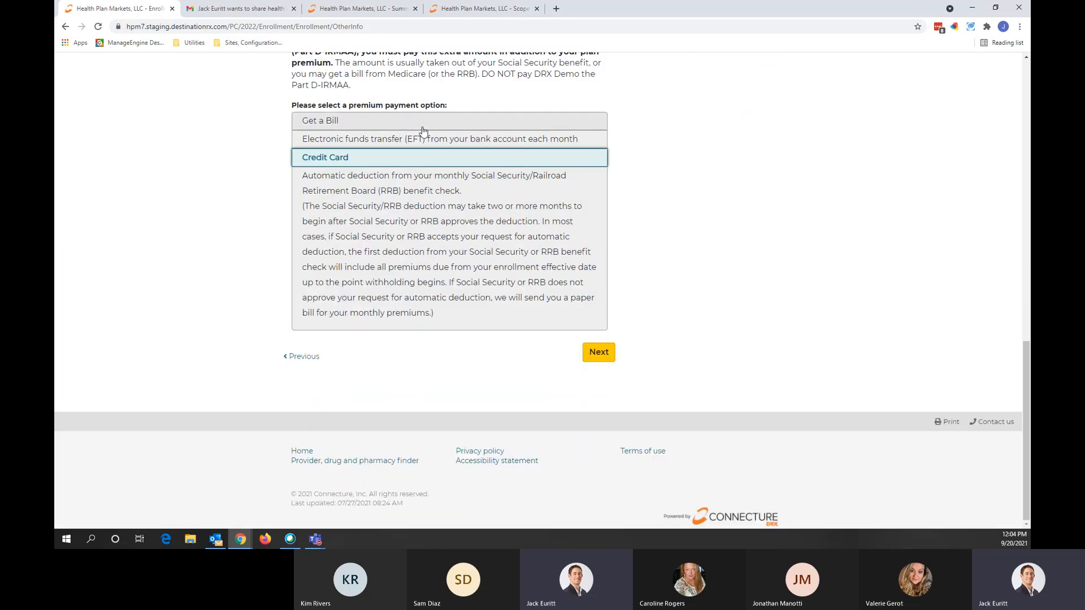
click(424, 124)
click(432, 219)
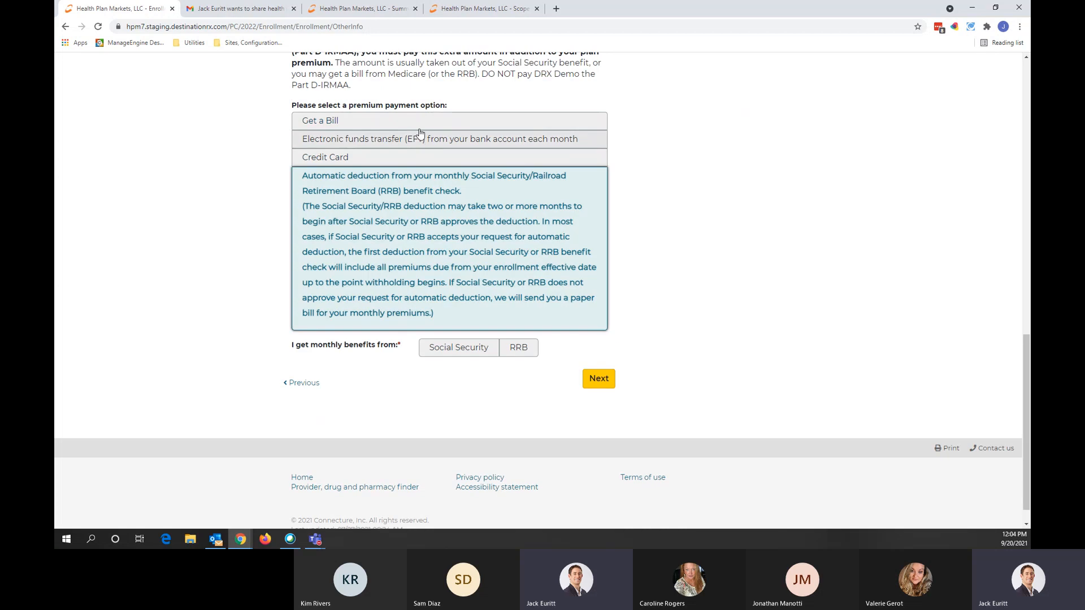
click(421, 120)
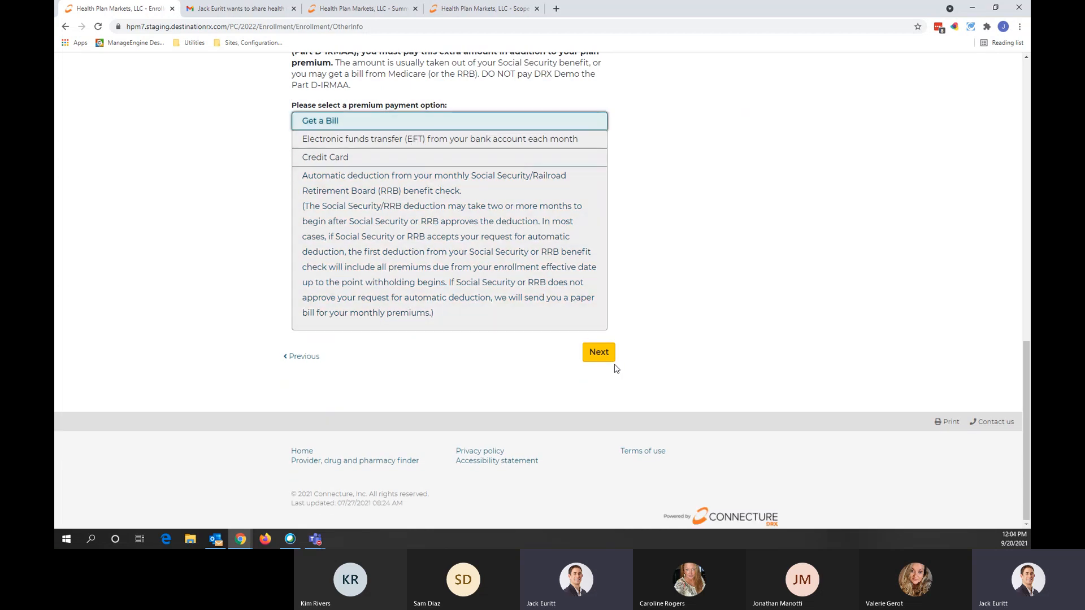
click(598, 353)
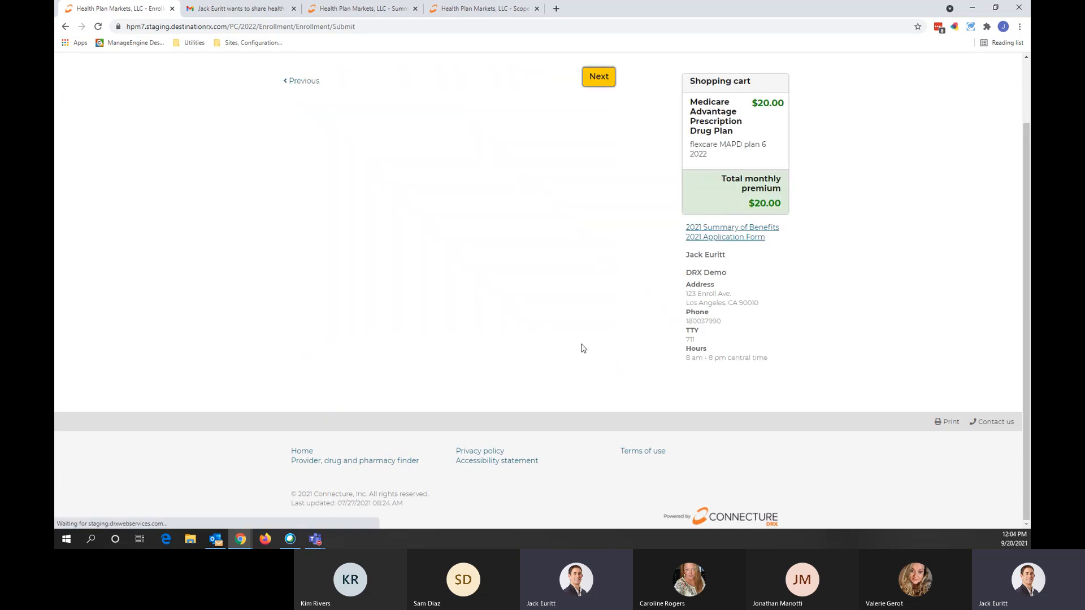
Step: On Review and Submit, expand Contact Information to check it, collapse it, and scroll through the page
click(605, 346)
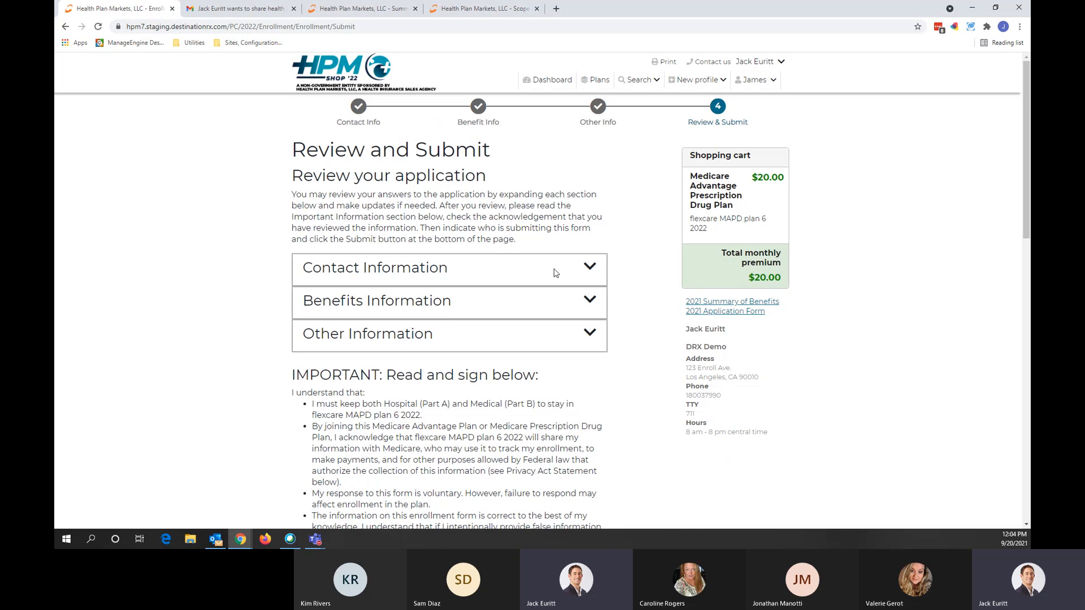
click(588, 269)
scroll(532, 281, down, 3)
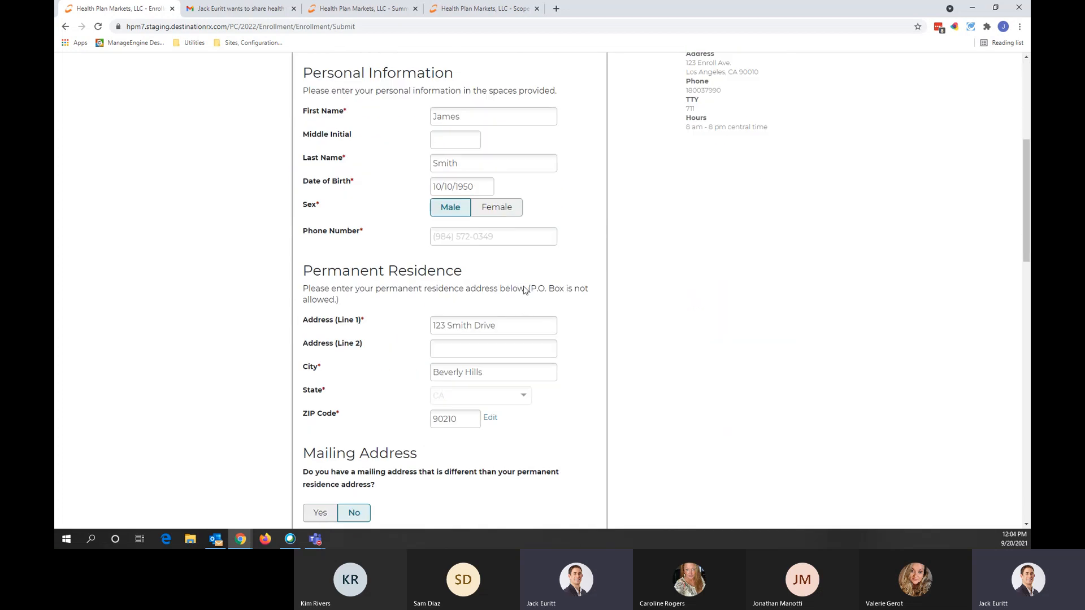
scroll(511, 323, up, 2)
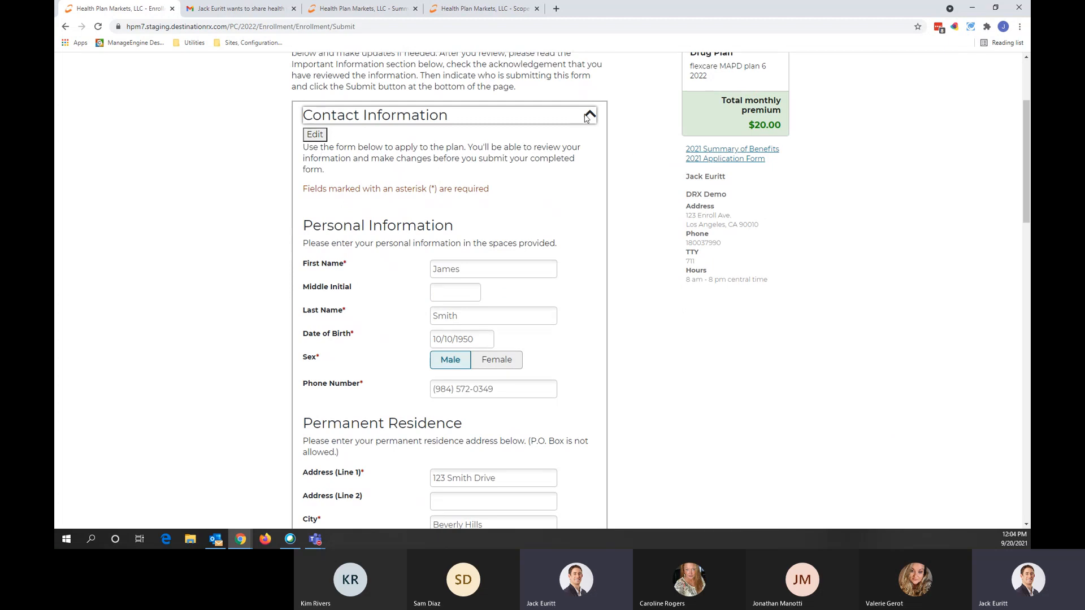
click(587, 118)
scroll(614, 280, up, 1)
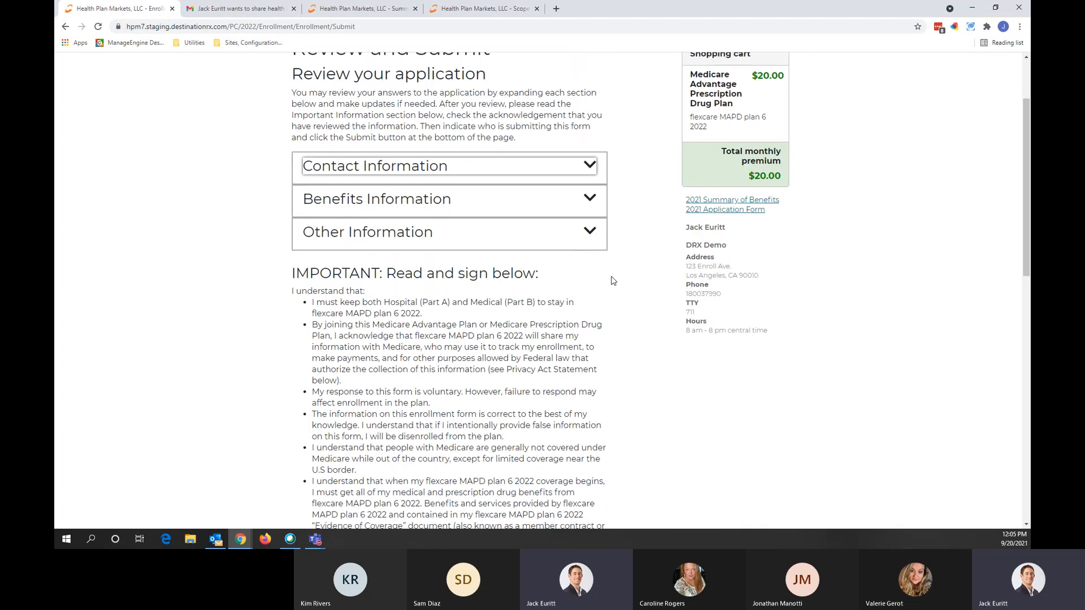
scroll(611, 280, down, 15)
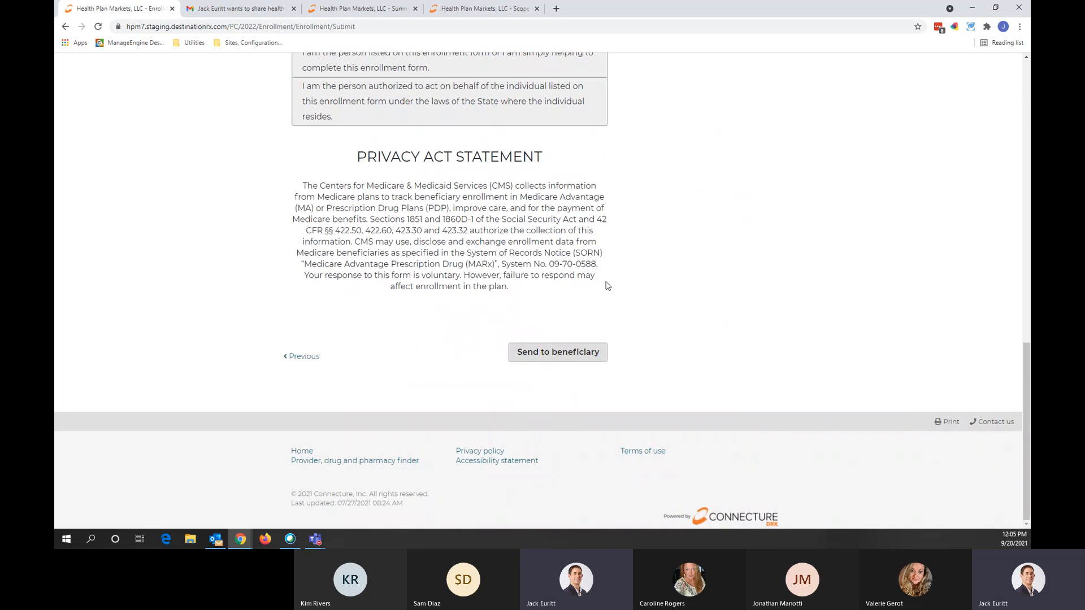
Step: Send the application to the beneficiary by email only, with the text message option unchecked
click(545, 357)
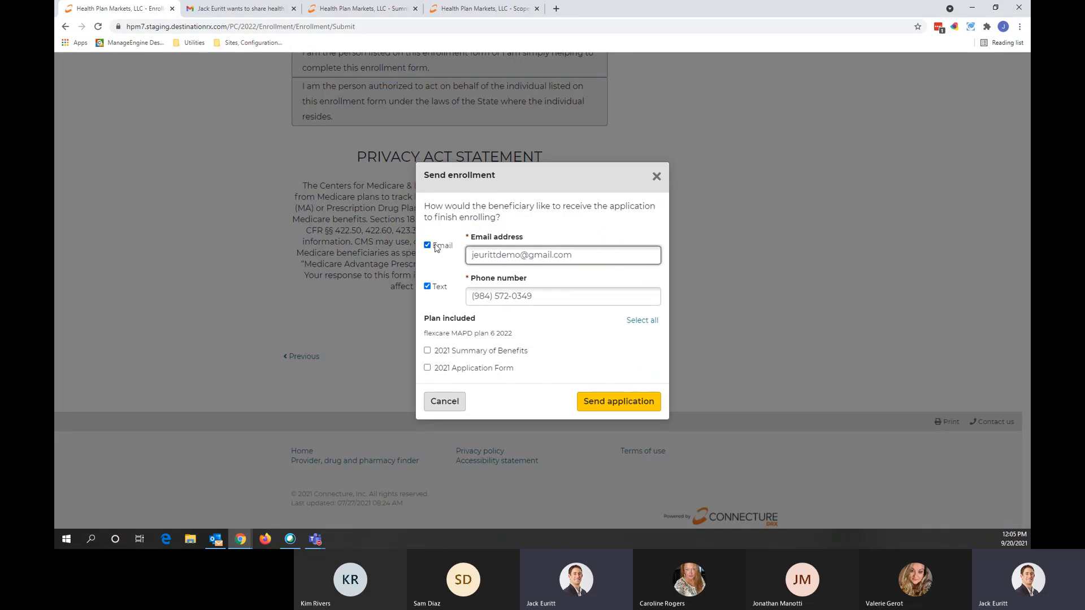
click(427, 287)
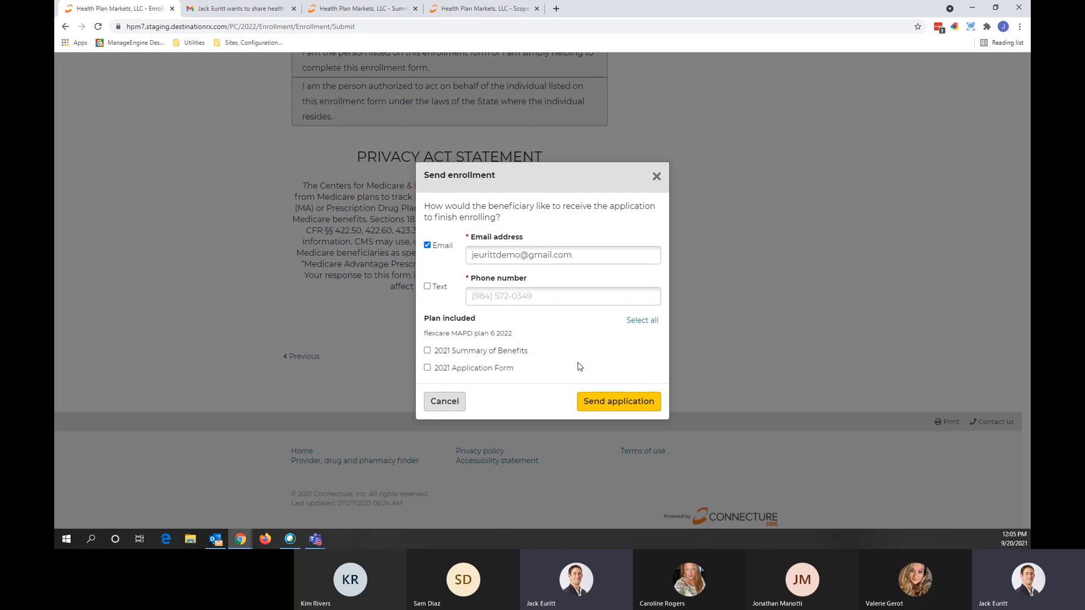
click(611, 402)
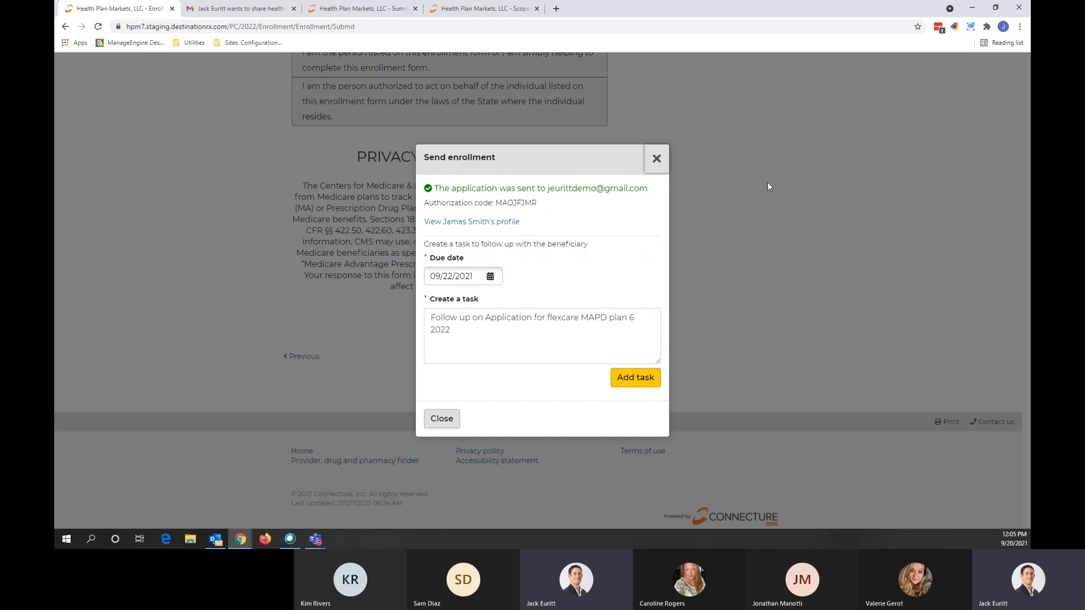
Step: Create the follow-up task and select the issued authorization code
click(637, 387)
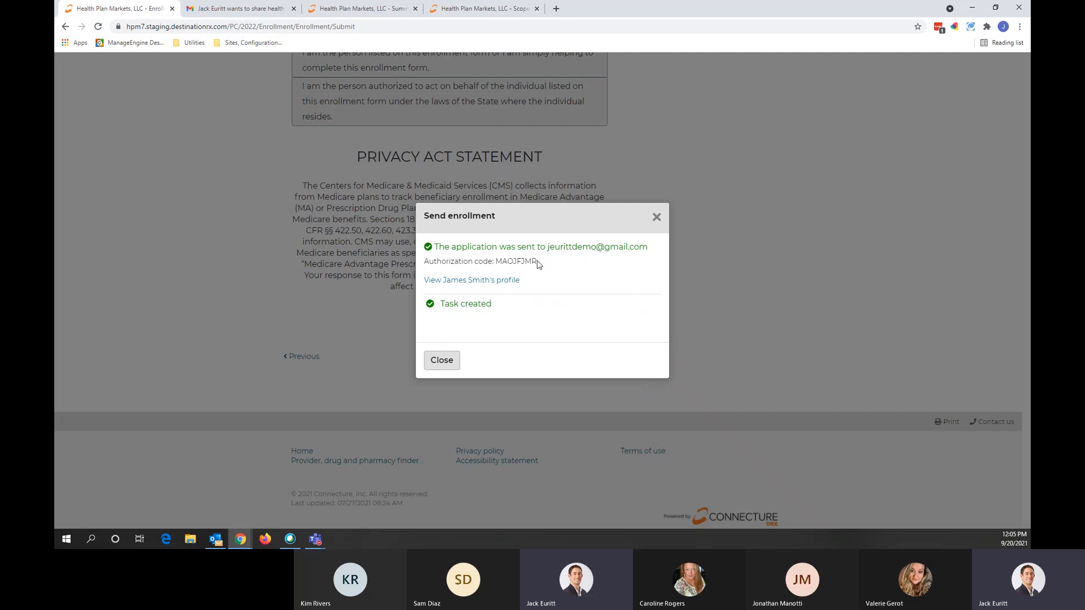
drag(540, 261, 498, 263)
click(474, 273)
Step: Check the application-sent note and its authorization code on the beneficiary's profile, then switch to Gmail
click(484, 286)
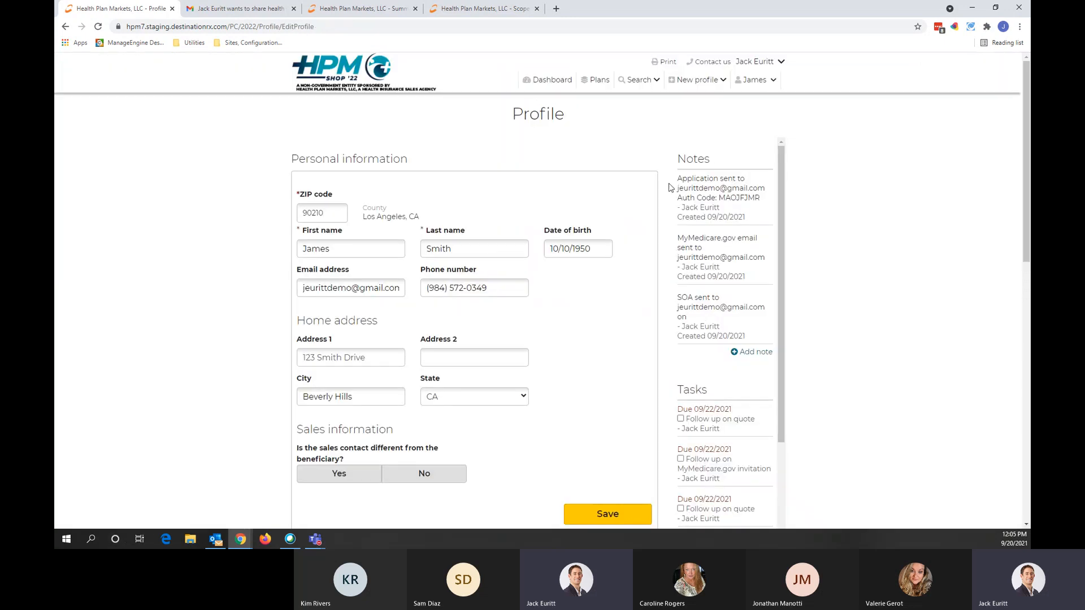
drag(678, 178, 716, 198)
key(ctrl+c)
click(832, 196)
click(272, 9)
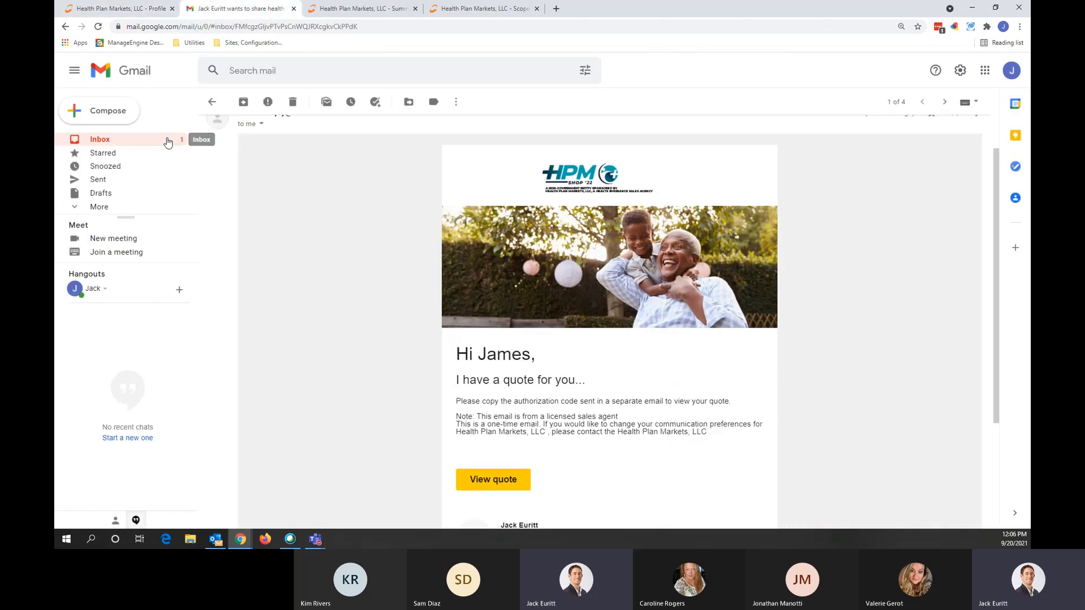
Step: Reload the Gmail inbox and read the new 'Your access code' email
click(167, 142)
click(269, 25)
key(Return)
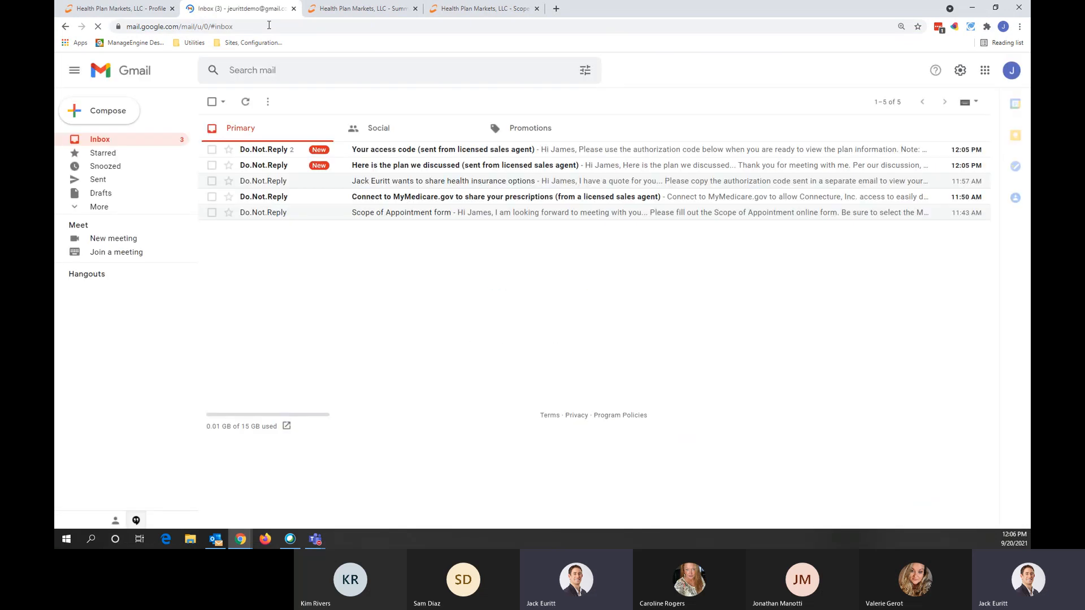
click(419, 152)
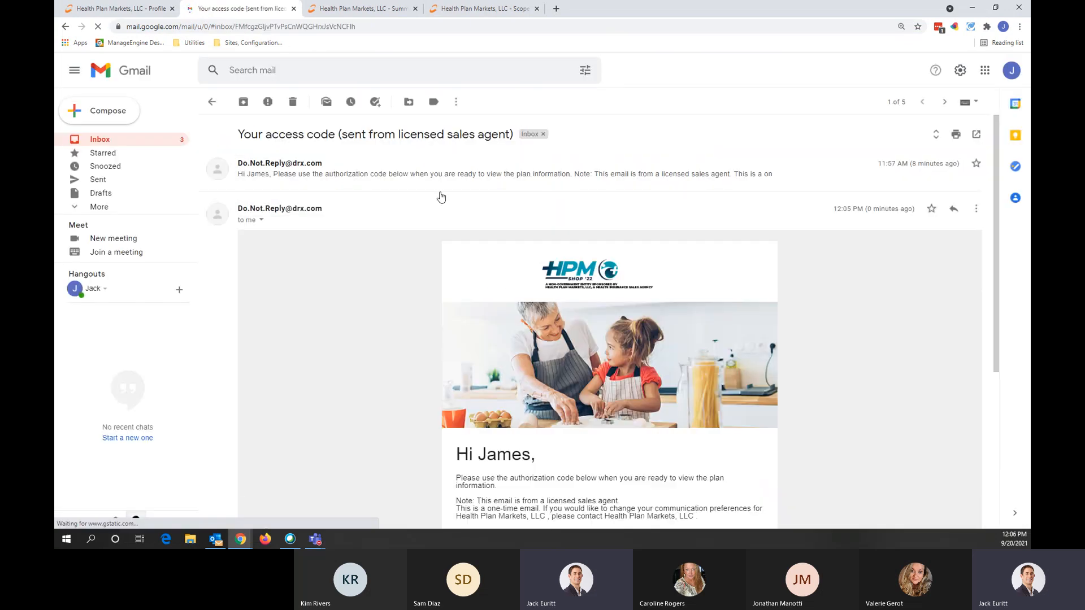
scroll(452, 193, down, 3)
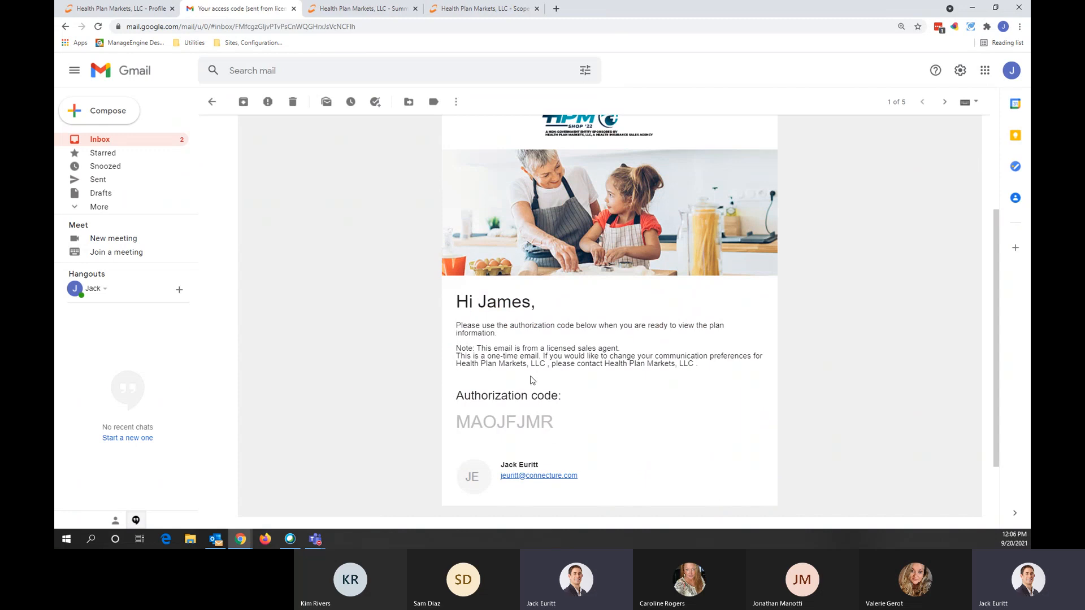
Step: Open the 'Here is the plan we discussed' email and launch its View application link
click(160, 142)
click(420, 165)
scroll(450, 228, down, 2)
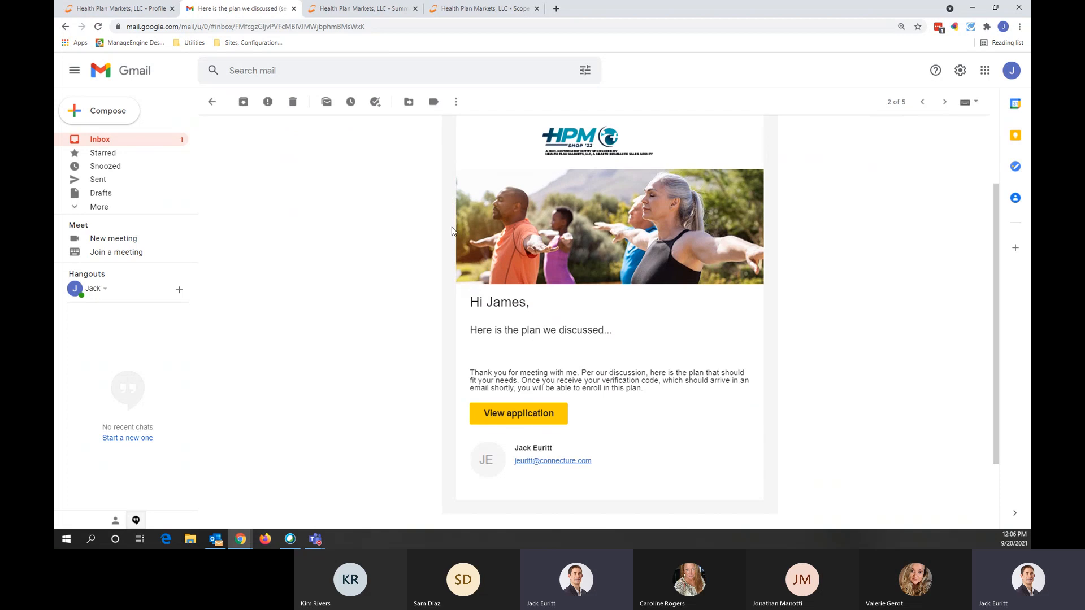
click(518, 415)
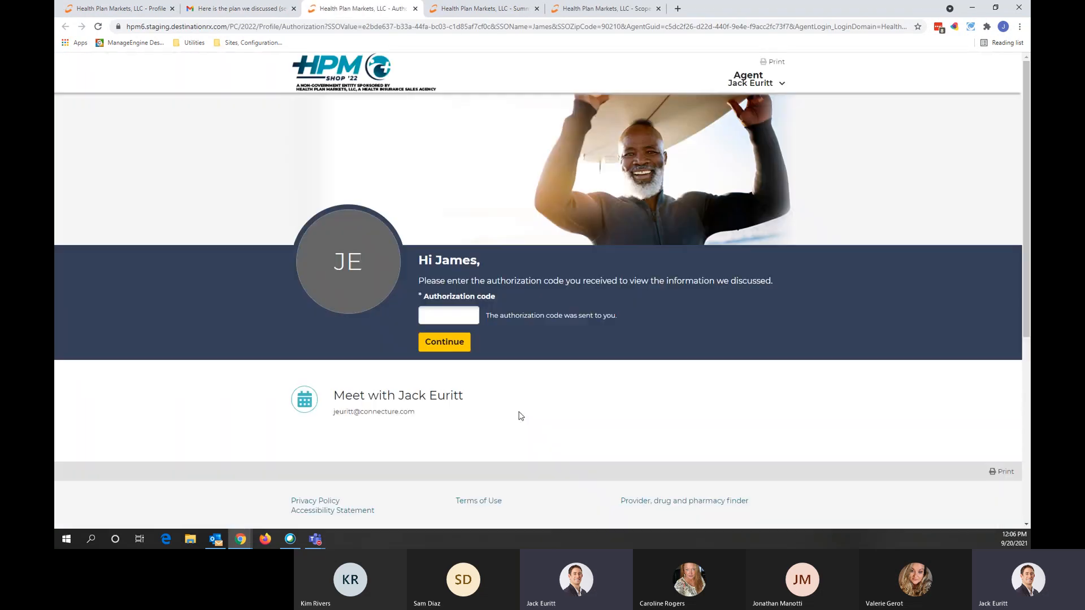
Step: Paste the copied authorization code into the Authorization code field and submit it
click(435, 311)
key(ctrl+v)
click(447, 342)
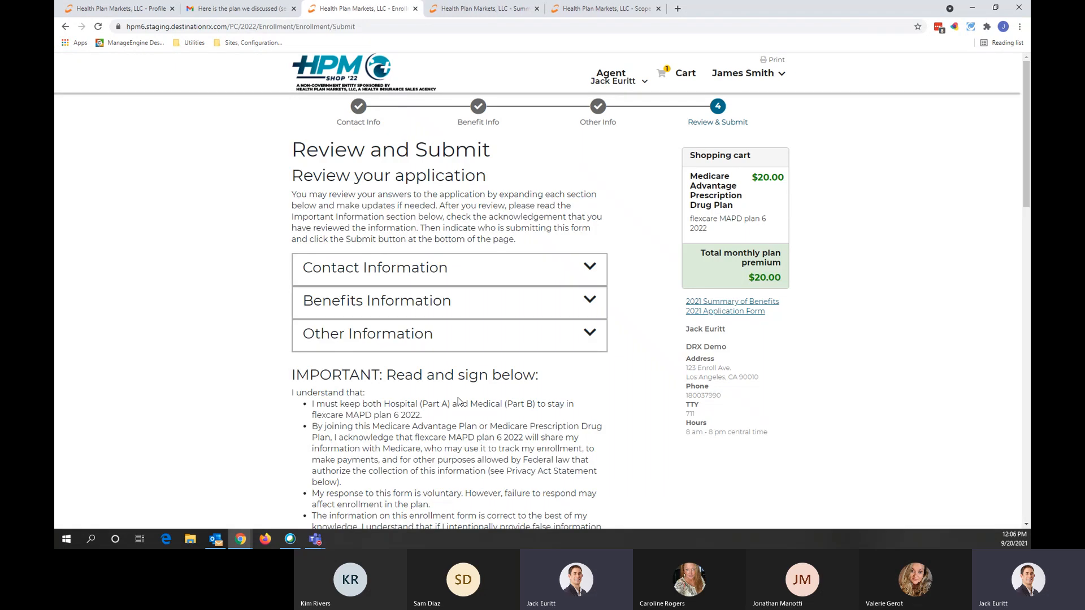
Step: Expand the contact information to review it, then collapse it again
click(547, 273)
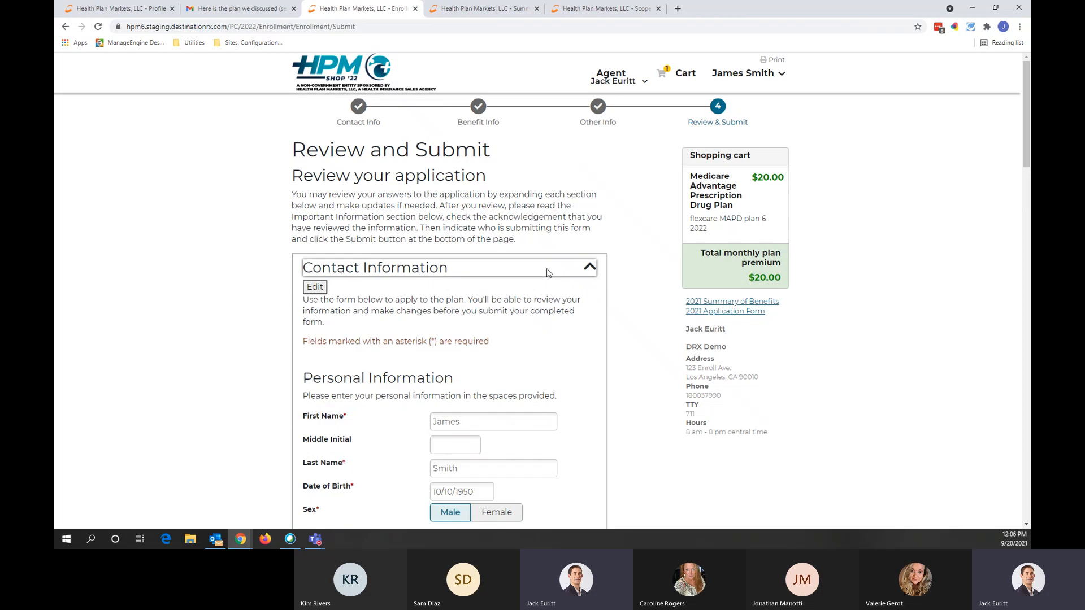
scroll(543, 294, down, 3)
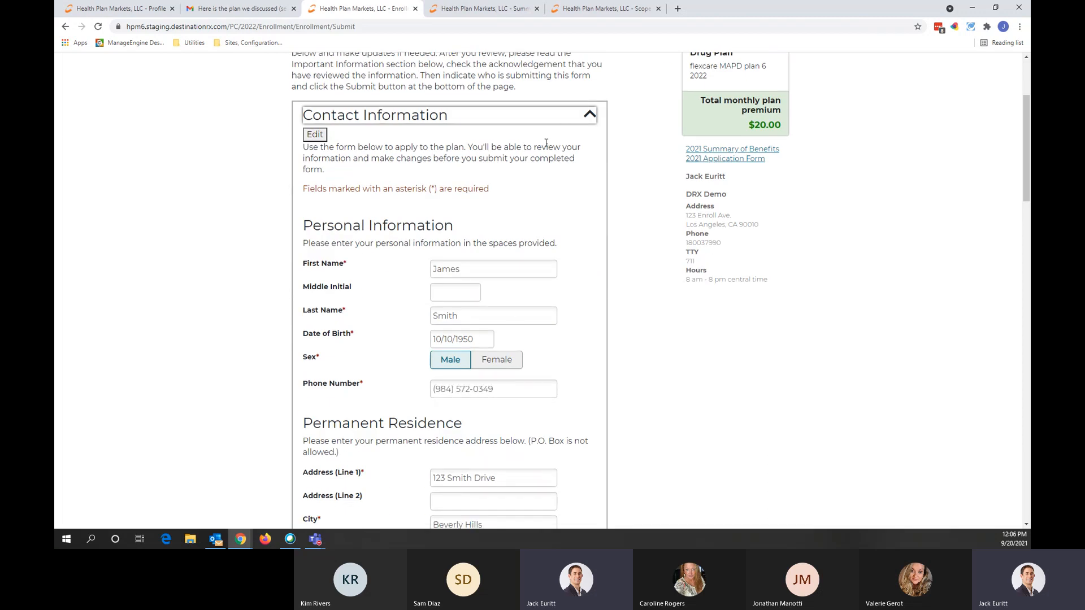
click(575, 116)
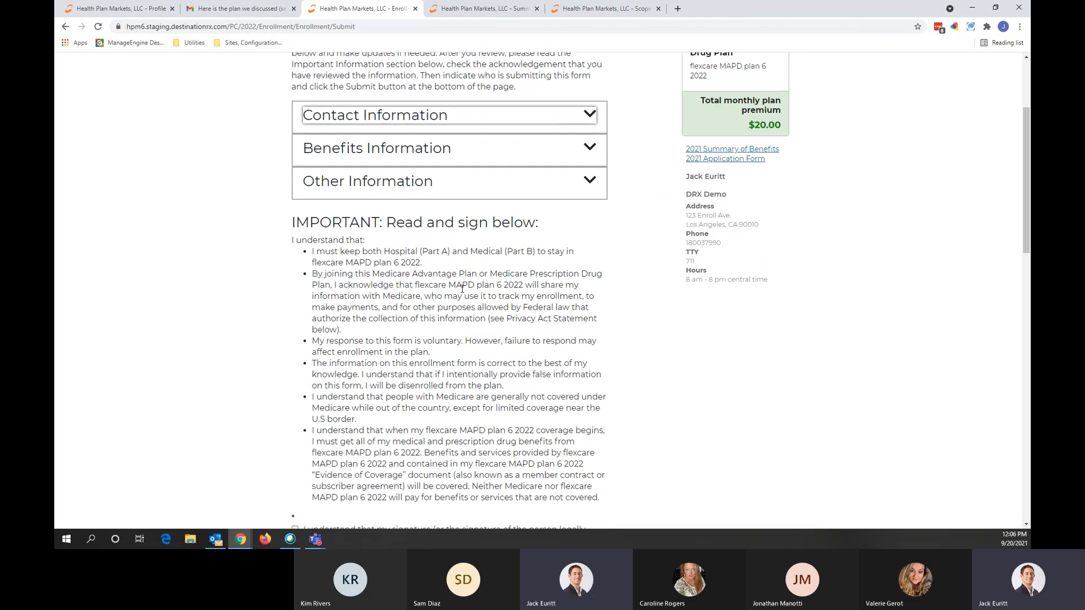
scroll(462, 289, down, 3)
Step: Check the signature acknowledgement, choose 'person listed' as signer, and draw the beneficiary signature
click(295, 376)
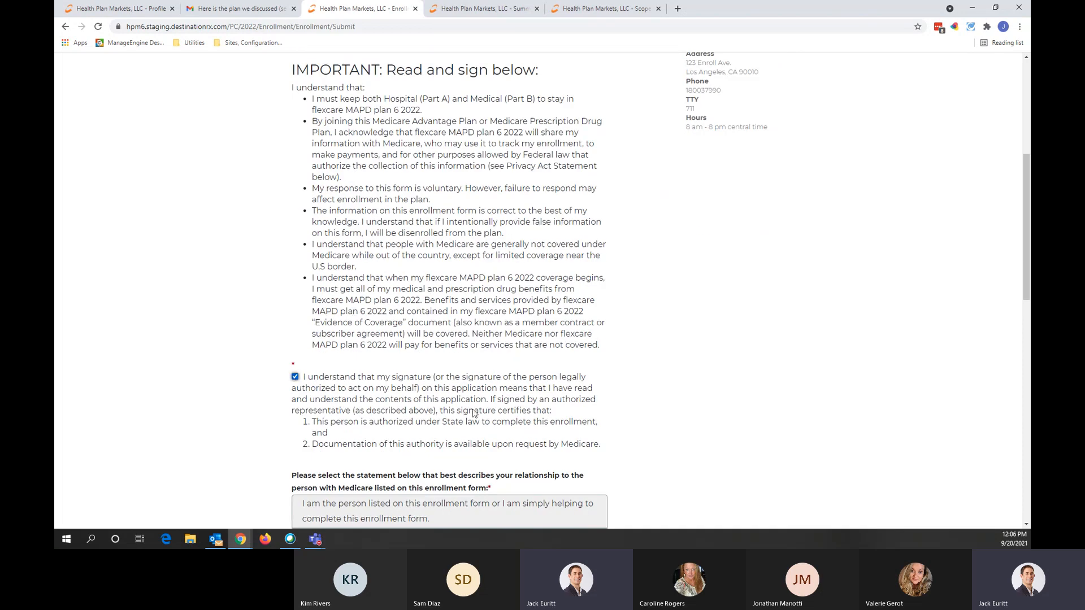
scroll(473, 413, down, 3)
click(390, 303)
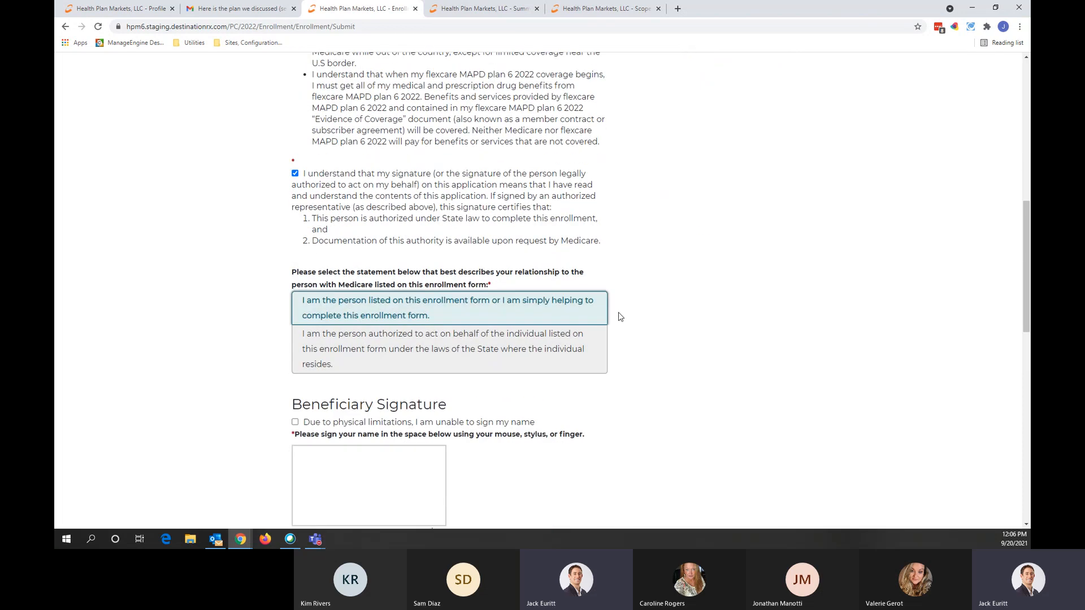
scroll(620, 317, down, 2)
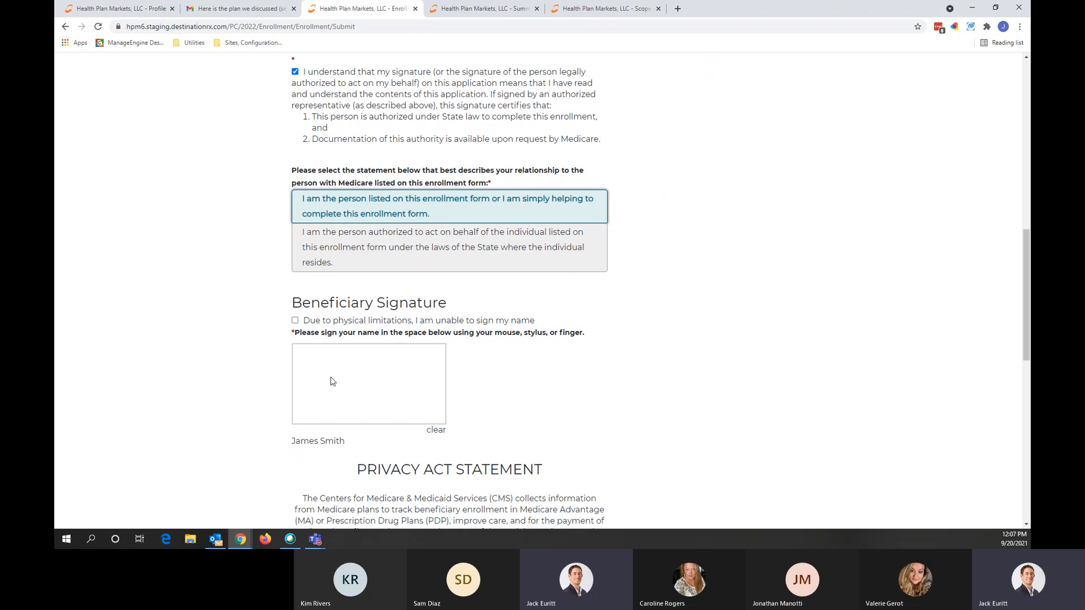
mouse_move(345, 377)
mouse_down()
mouse_move(417, 394)
mouse_move(383, 389)
mouse_move(432, 367)
mouse_up()
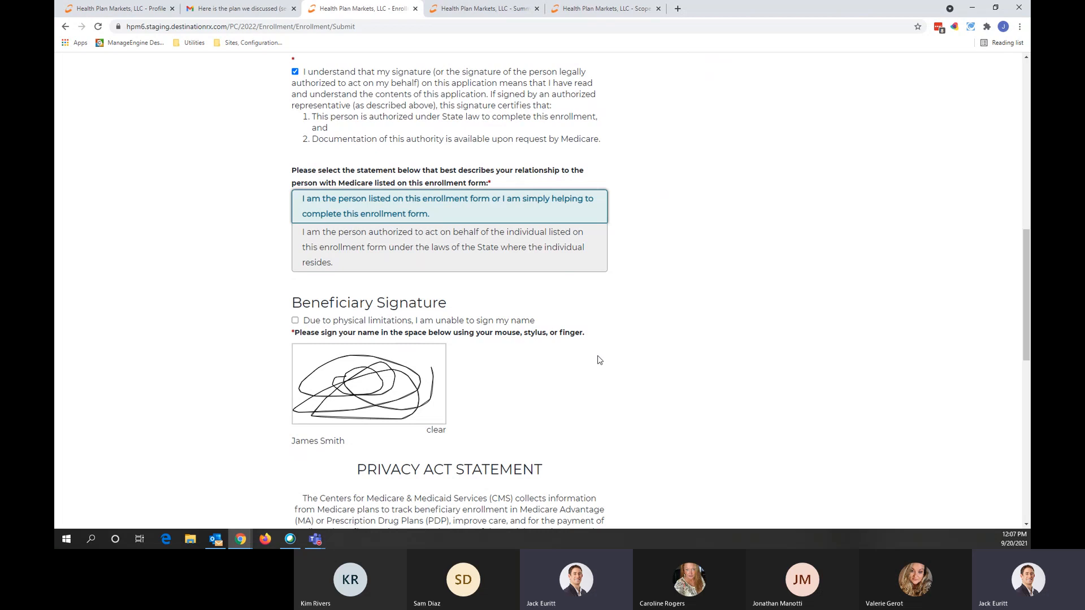
scroll(599, 359, down, 3)
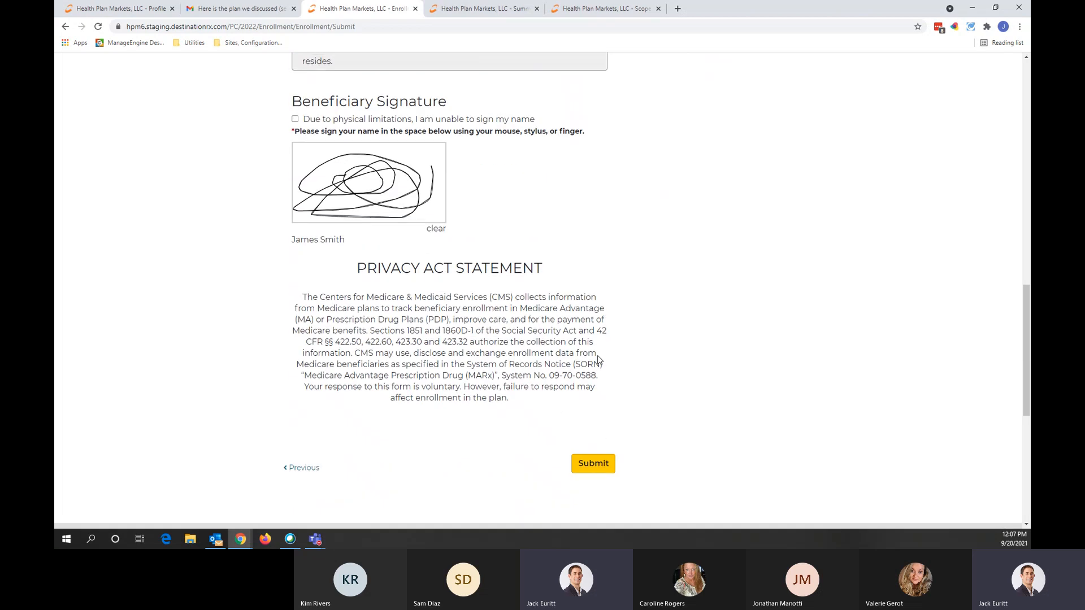
Step: Submit the signed application and review the pending-approval confirmation and its confirmation number
click(594, 462)
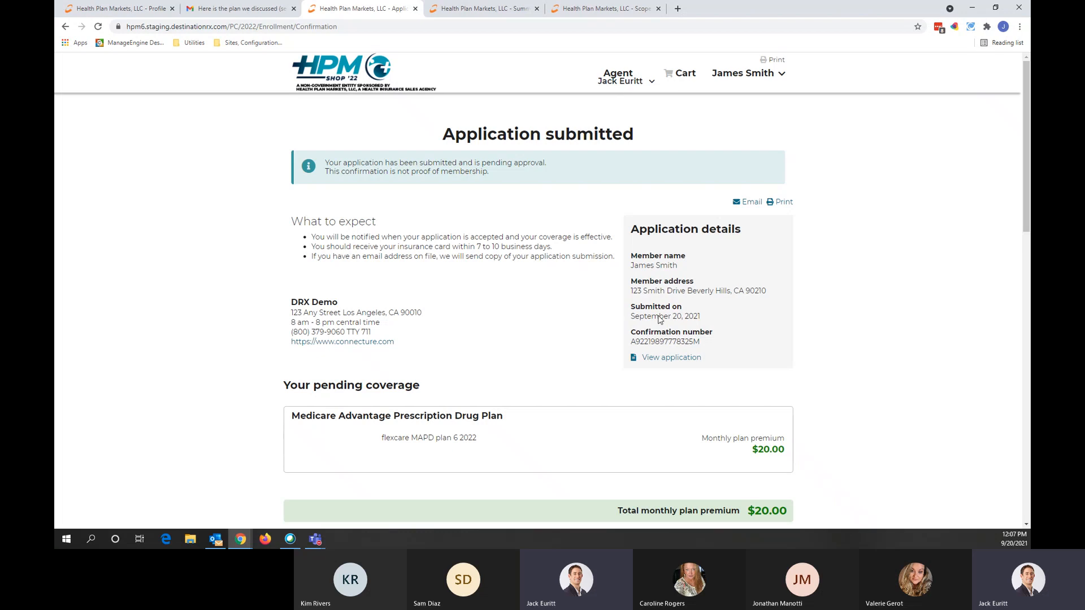
mouse_move(705, 322)
mouse_down()
mouse_move(622, 315)
mouse_move(631, 342)
mouse_move(703, 341)
mouse_up()
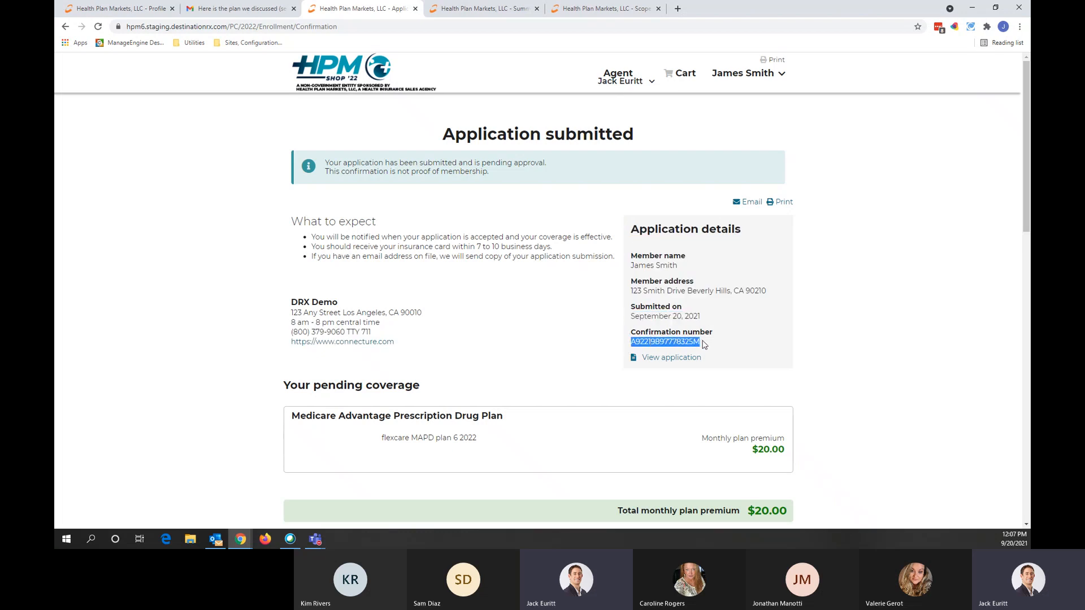
click(846, 354)
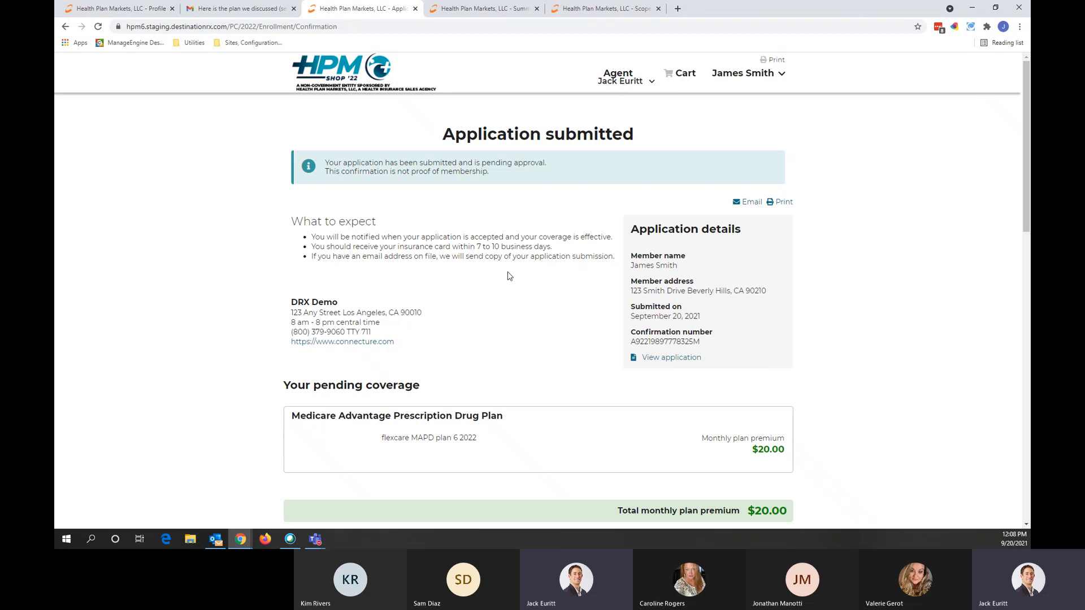
Step: Reload the customer's profile and point out the application sent, MyMedicare.gov email and SOA notes
click(120, 9)
click(245, 28)
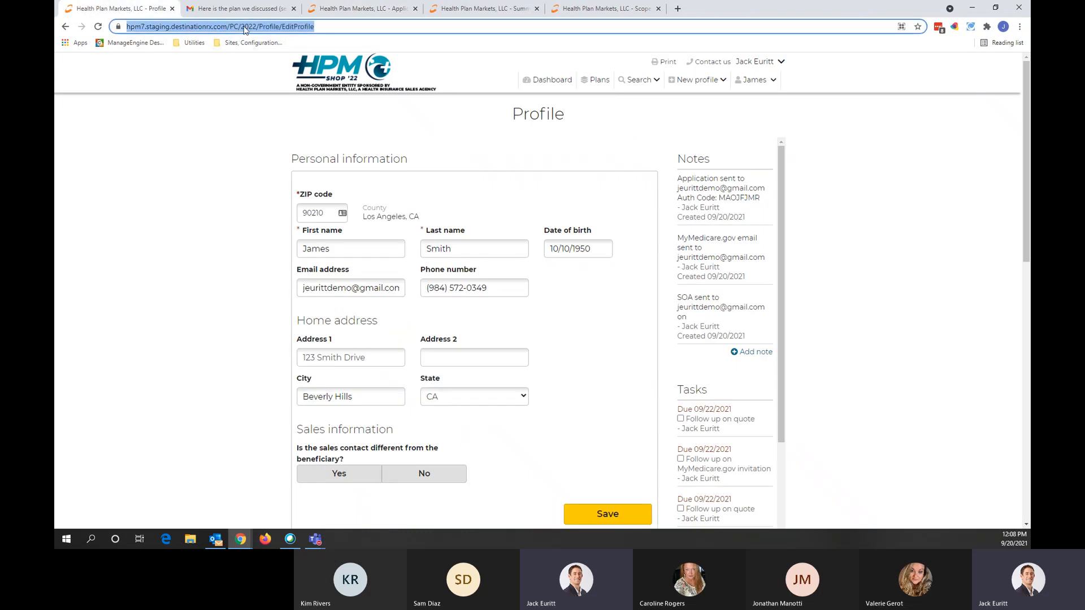
key(Return)
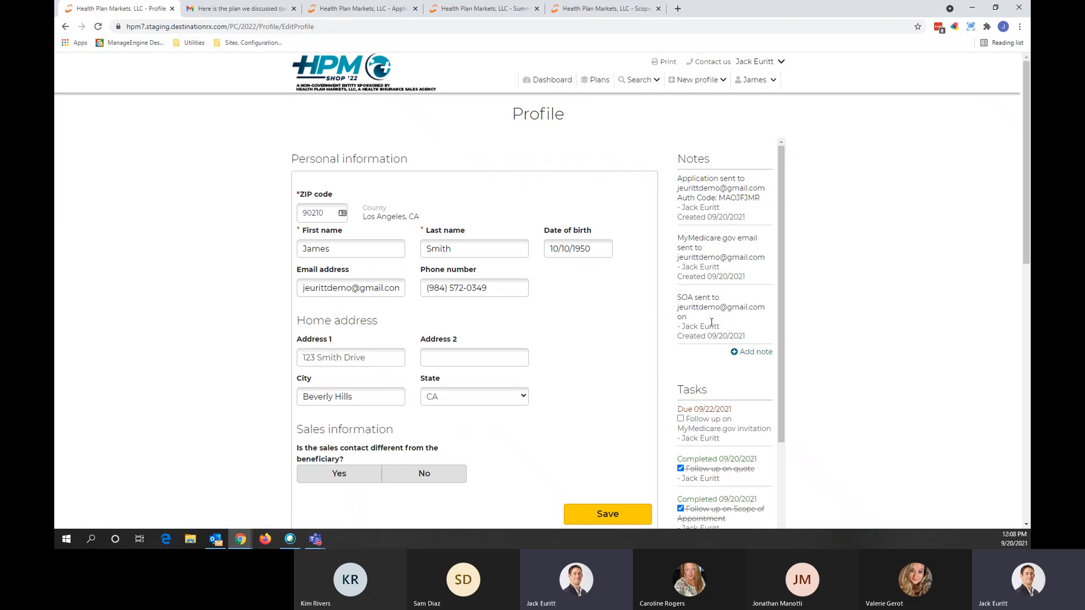
drag(671, 301, 727, 318)
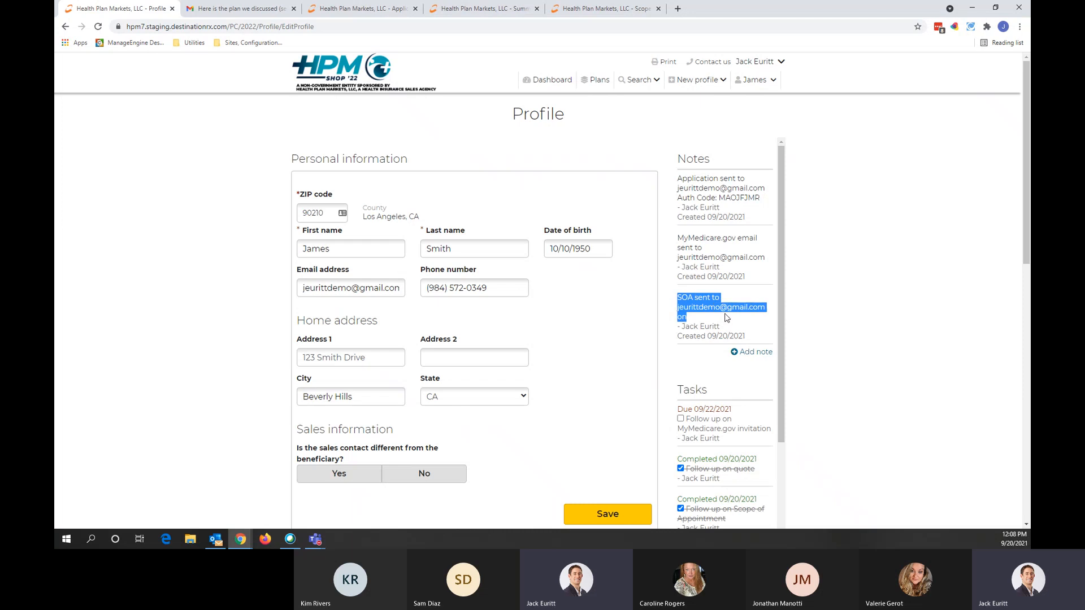
drag(676, 238, 737, 251)
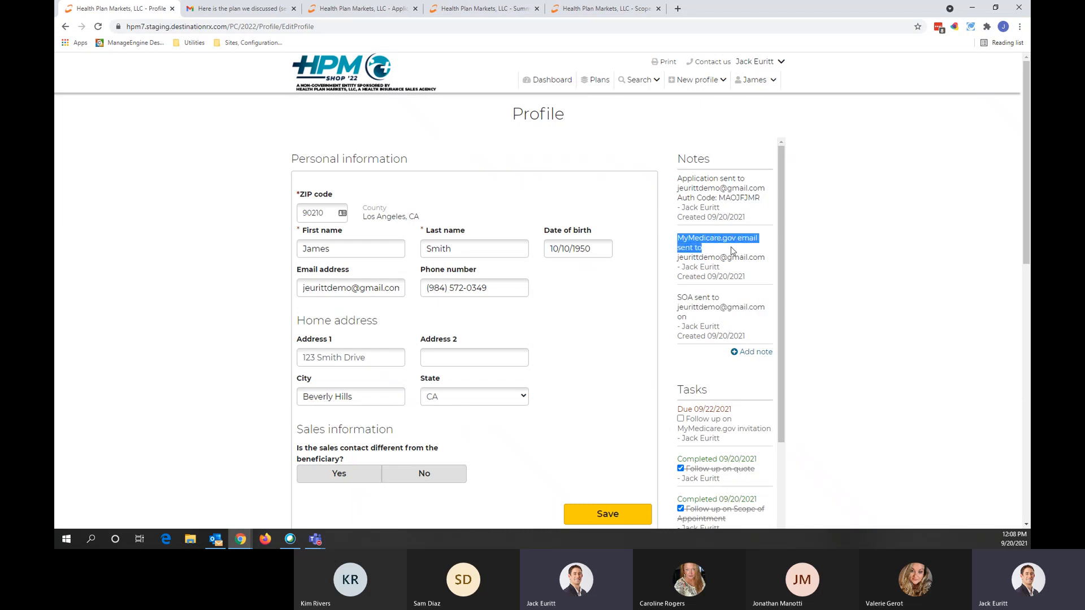
drag(677, 180, 761, 199)
click(833, 227)
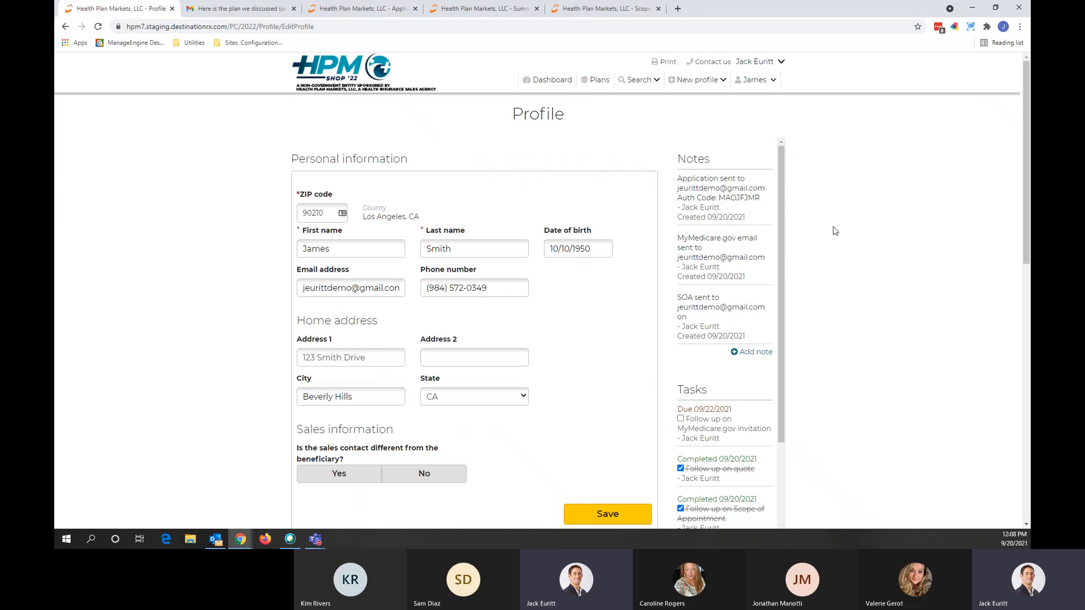
Step: Scroll down the profile and point out the first quote's authorization code
scroll(824, 322, down, 3)
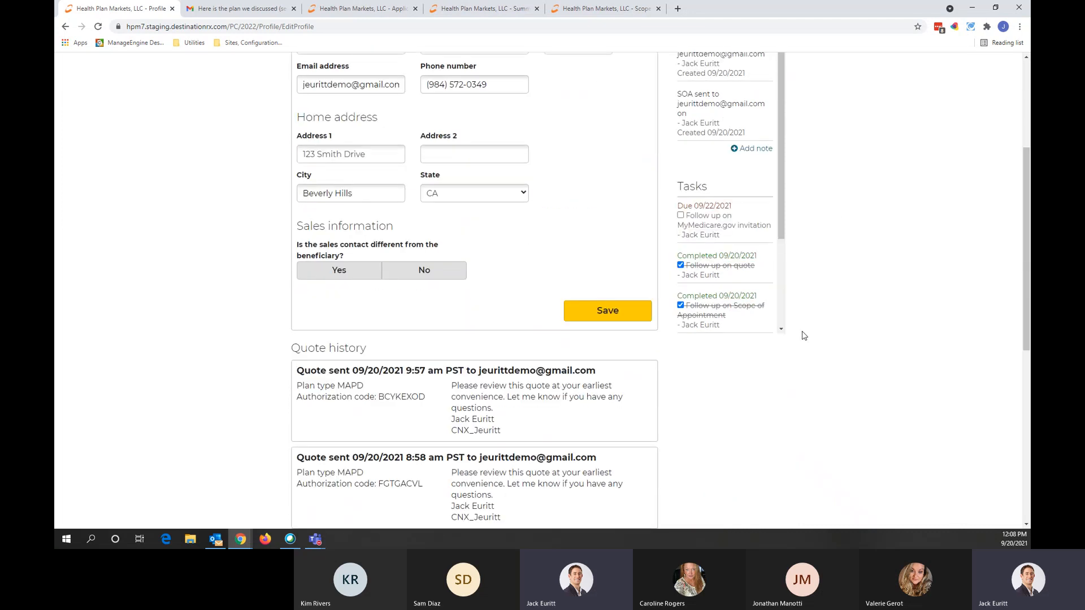
scroll(804, 334, up, 2)
scroll(719, 306, down, 1)
scroll(719, 306, down, 2)
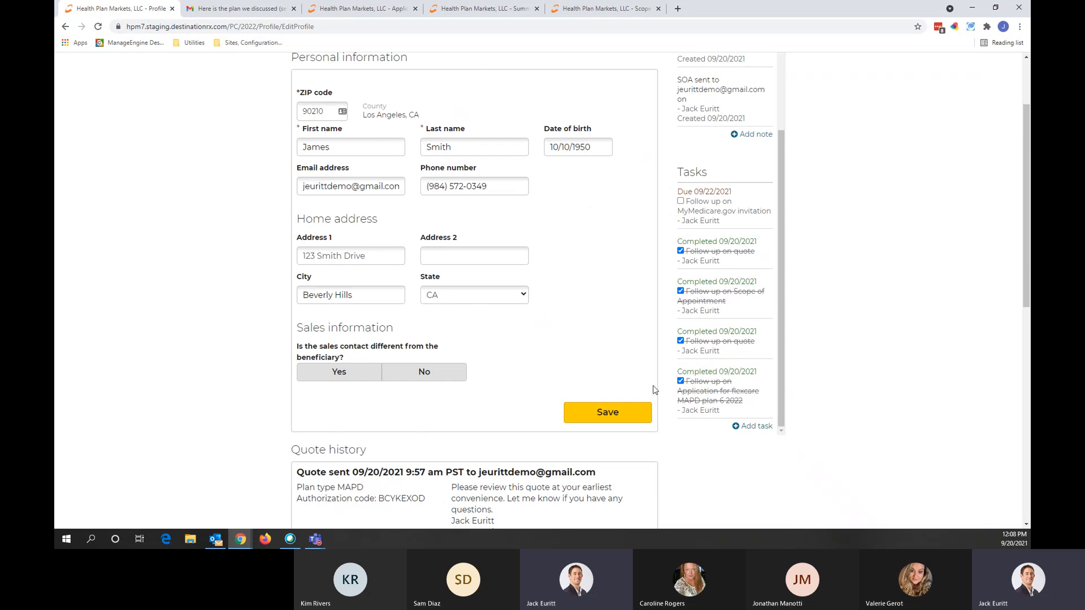
scroll(654, 391, down, 5)
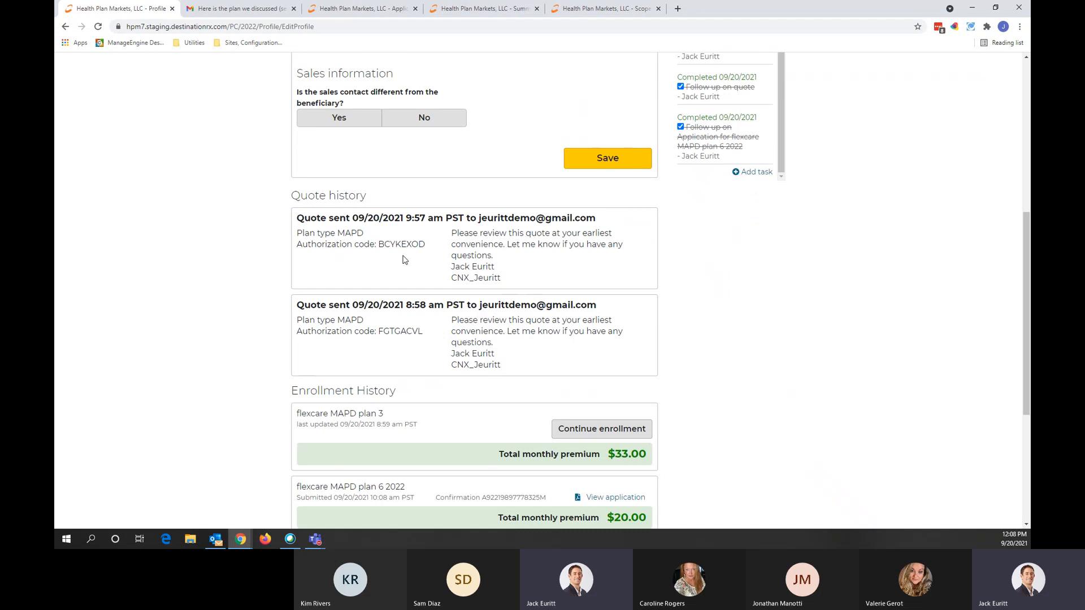
drag(428, 245, 378, 244)
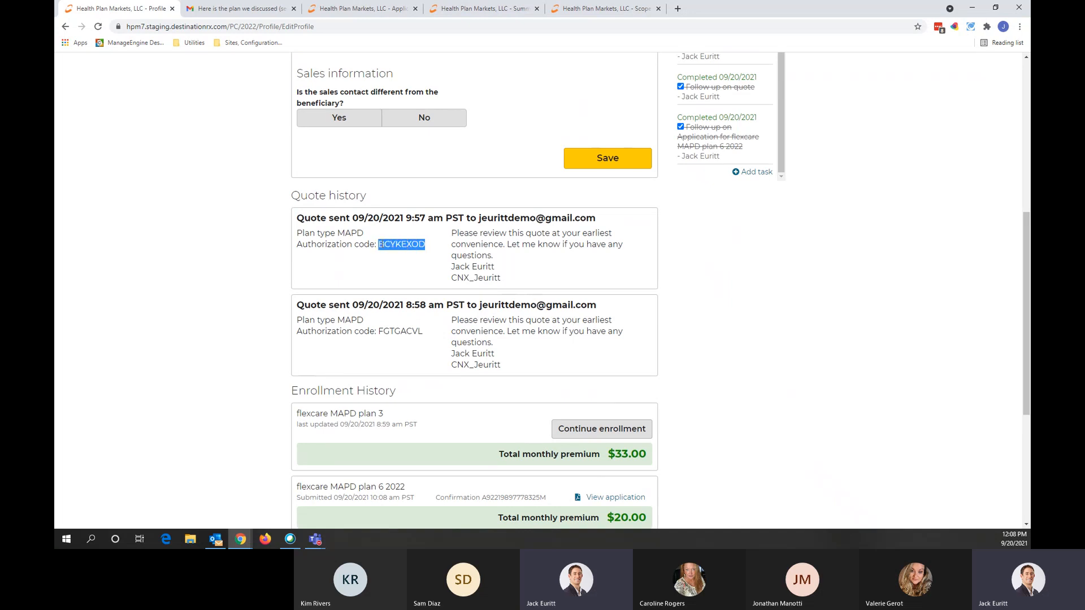
click(239, 304)
scroll(239, 305, down, 3)
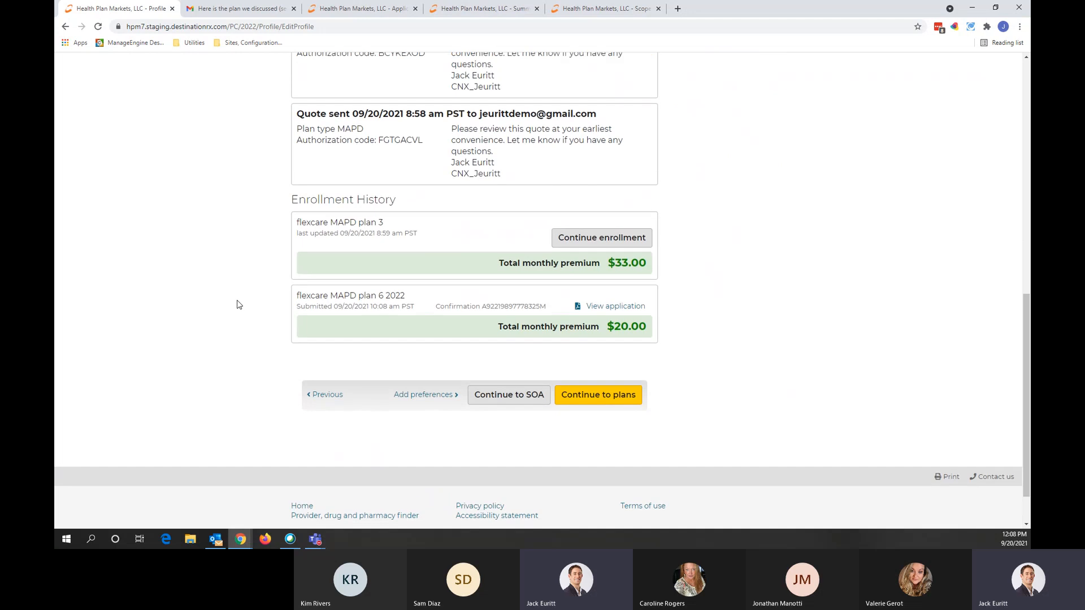
Step: Review the flexcare MAPD plan 6 2022 Enrollment History entry and view its application PDF
drag(293, 335, 465, 342)
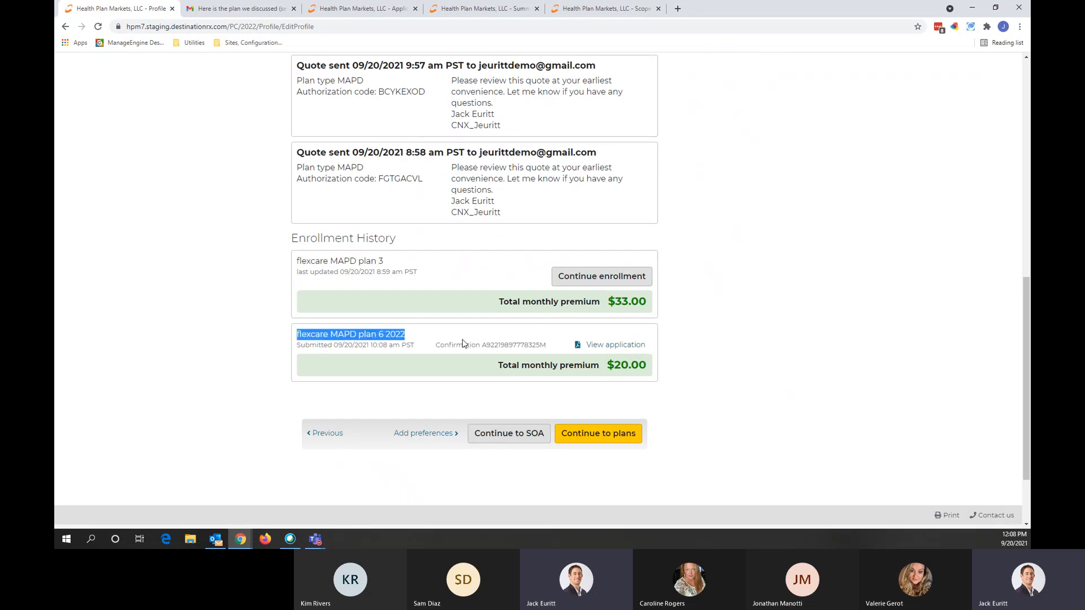
click(310, 337)
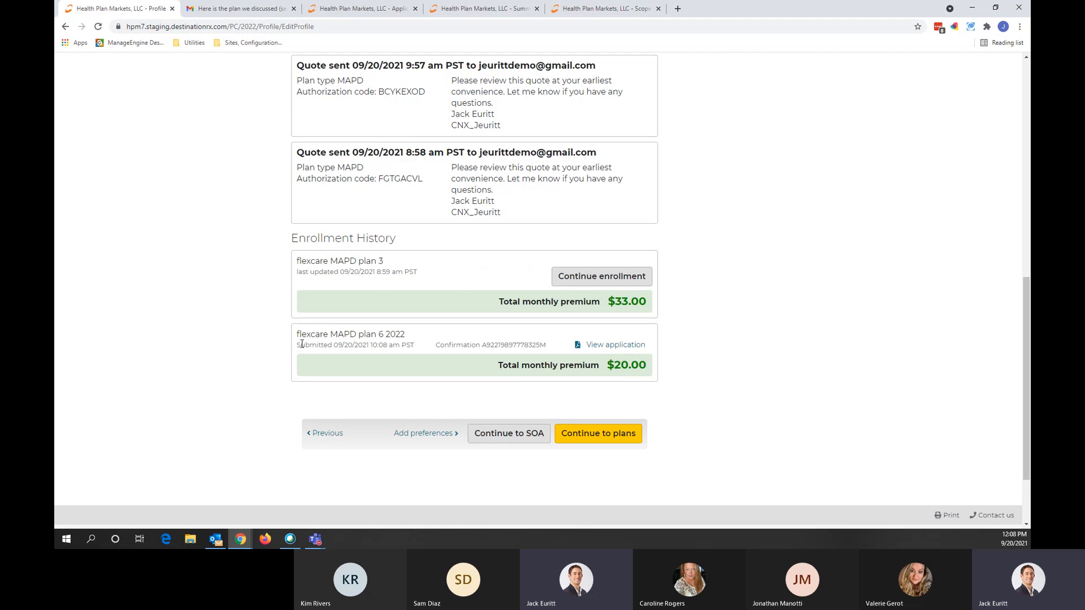
drag(296, 344, 562, 352)
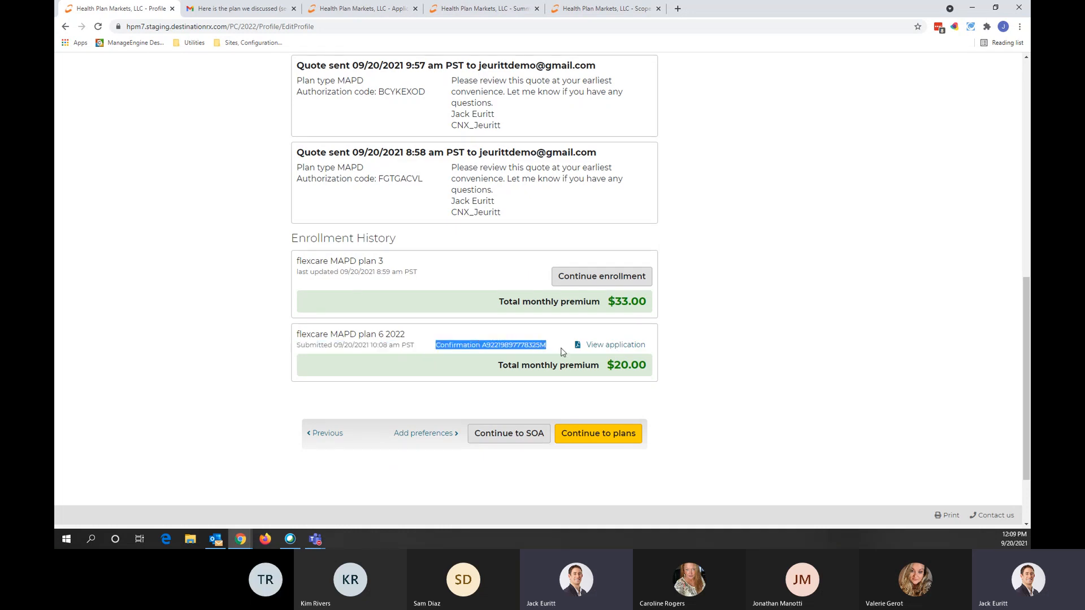
click(733, 359)
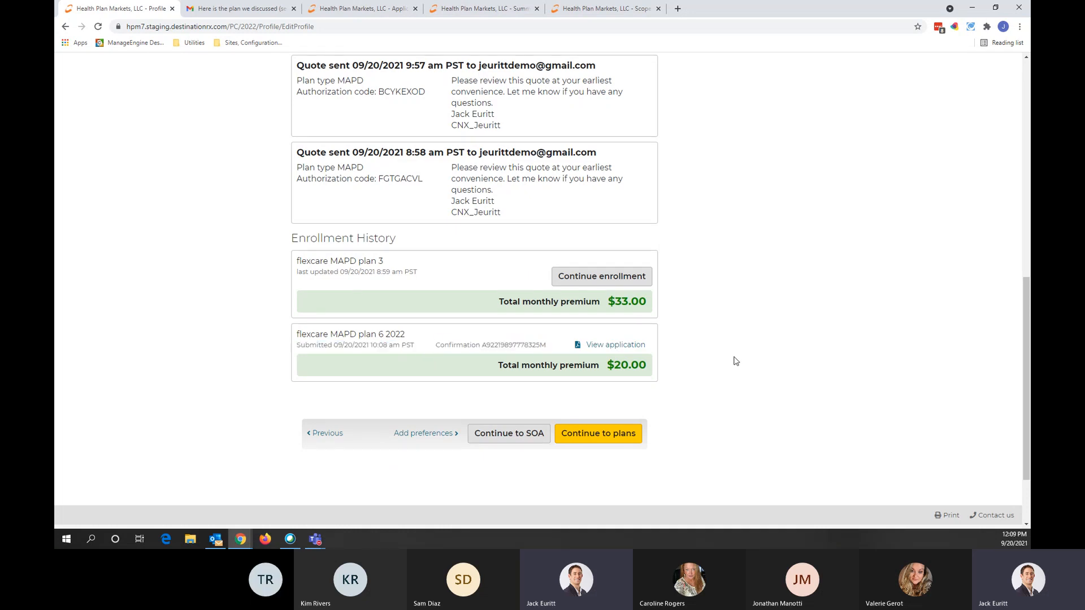
click(594, 345)
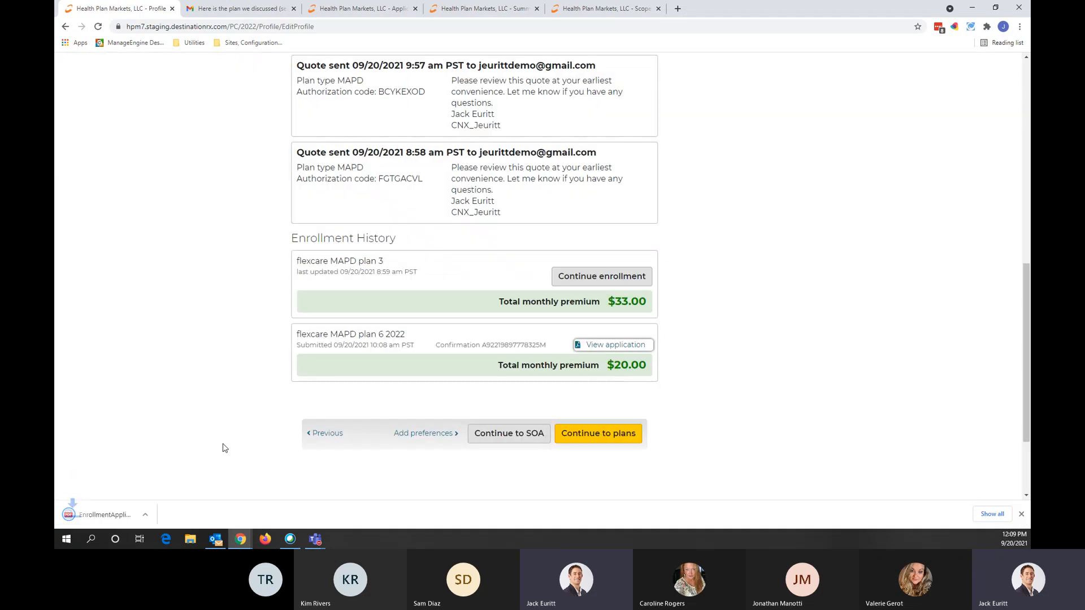
Step: Open the downloaded application PDF and scroll all 8 pages to the Hearing, Vision, Dental preferences
click(105, 514)
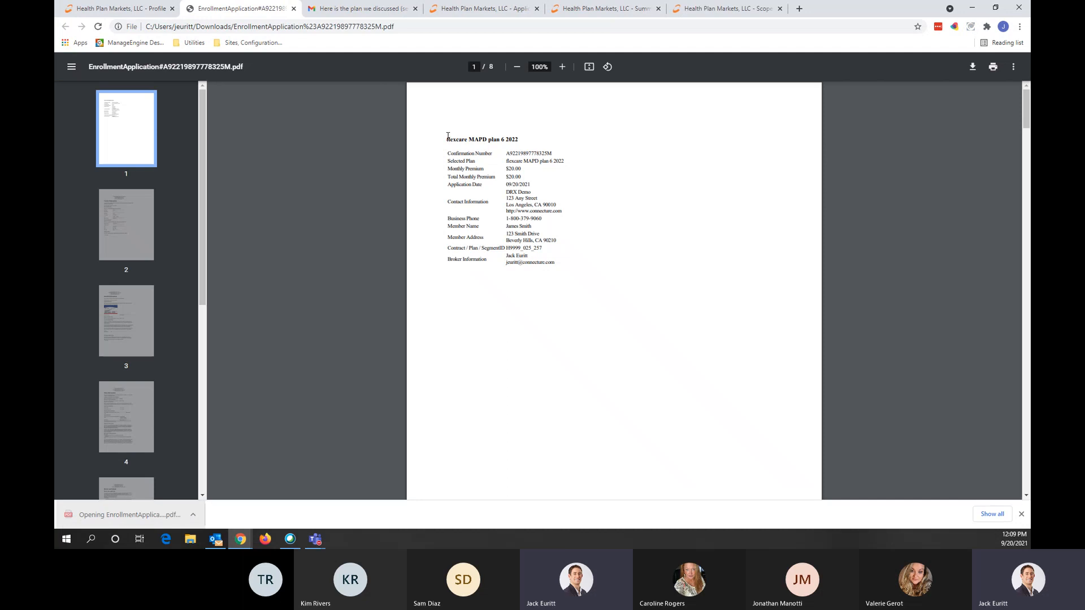
drag(448, 136, 499, 162)
click(566, 202)
scroll(551, 235, down, 4)
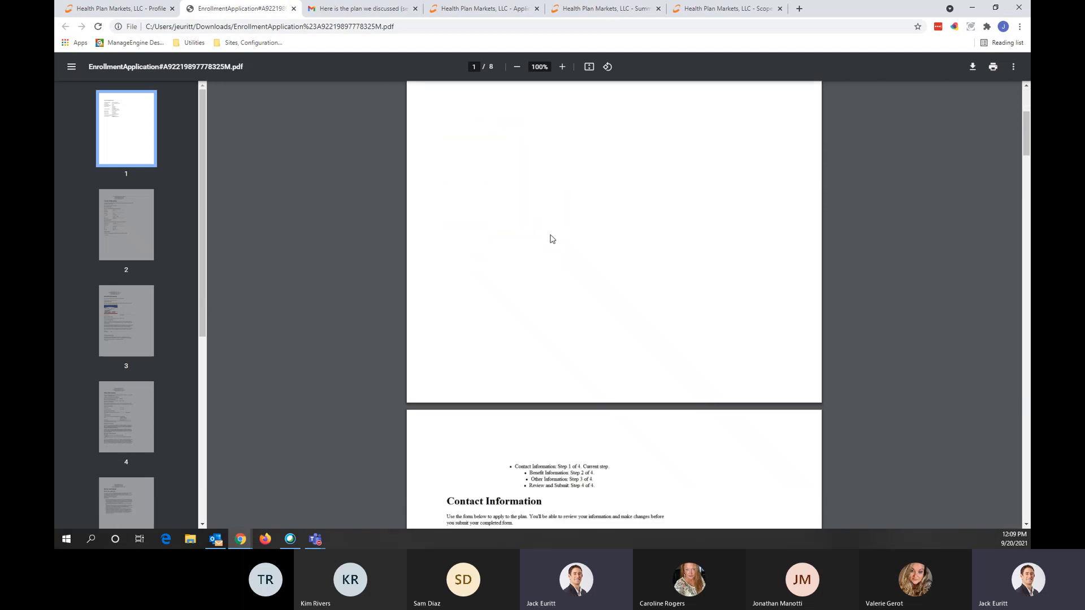
scroll(552, 238, down, 10)
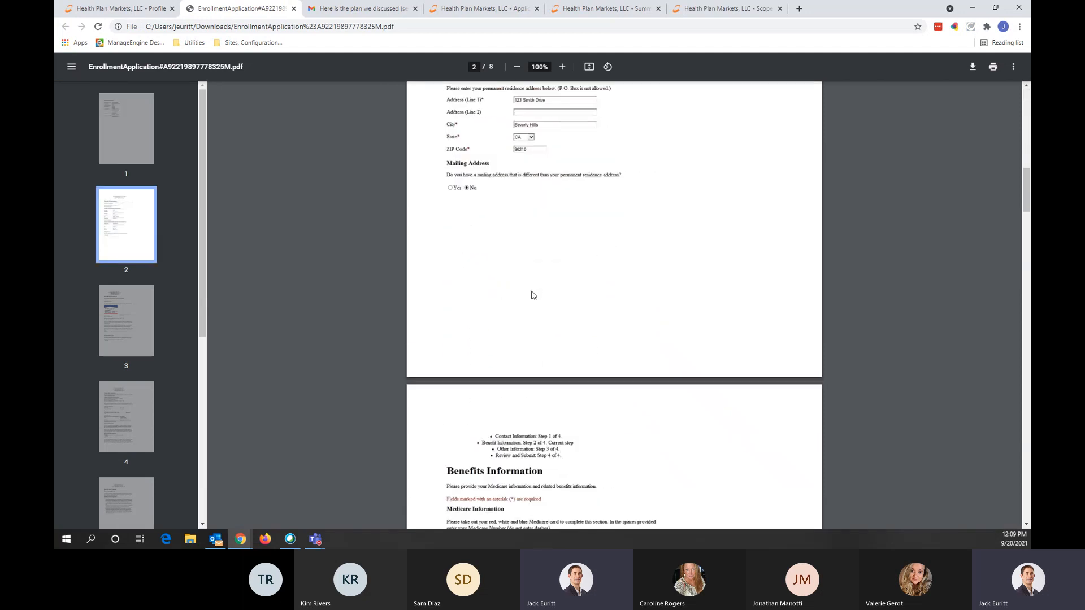
scroll(533, 294, down, 15)
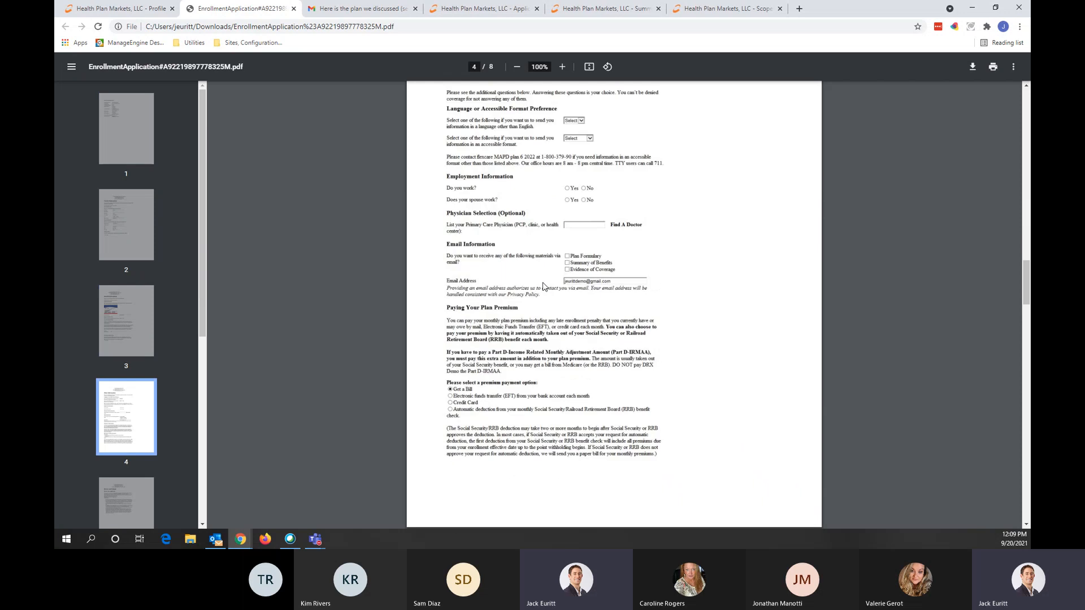
scroll(543, 287, down, 15)
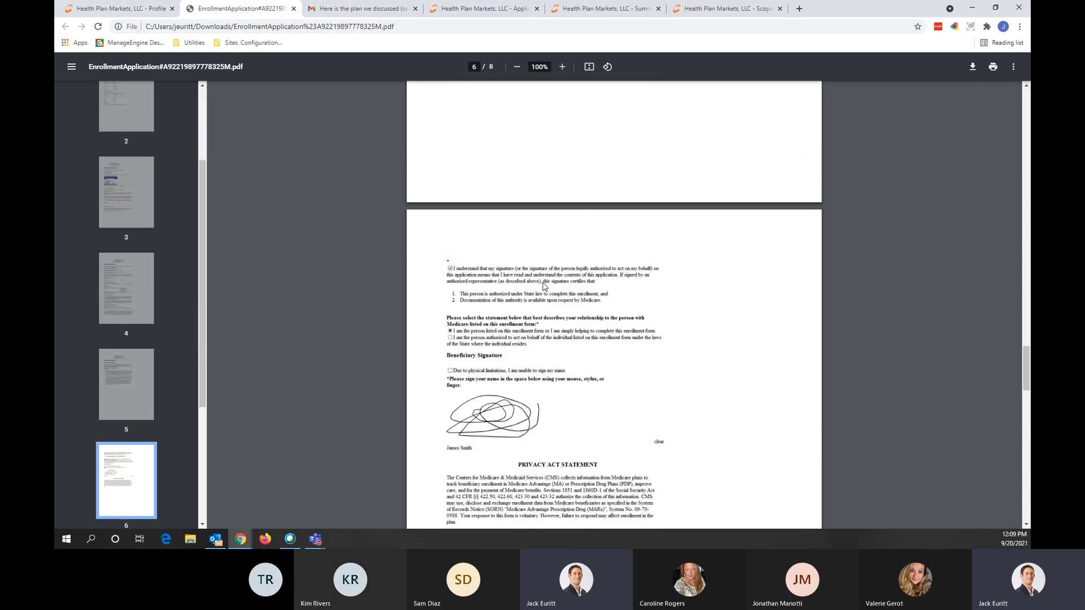
scroll(543, 287, down, 10)
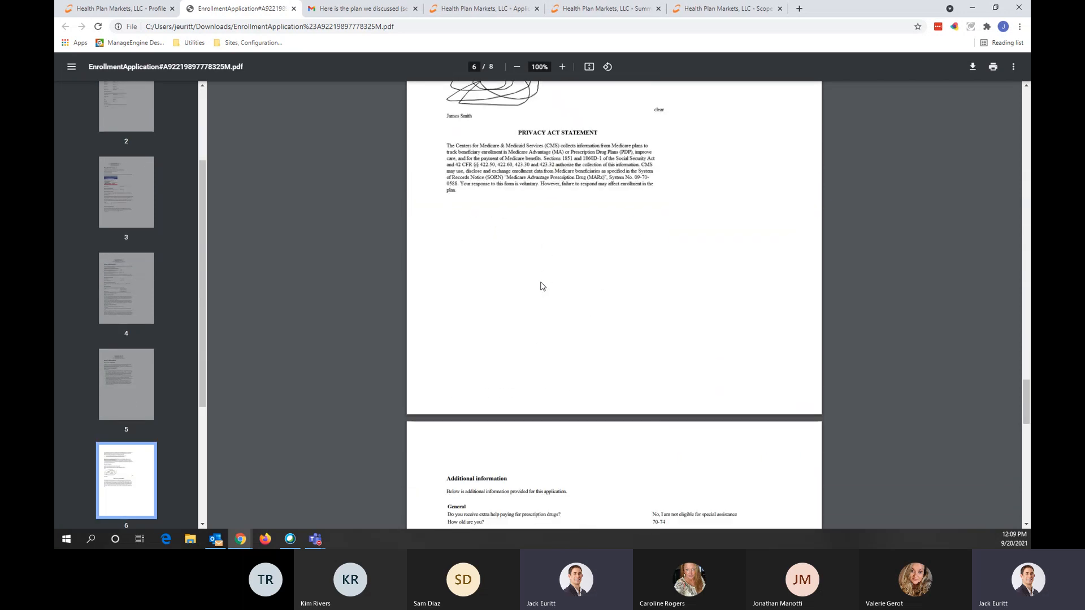
scroll(540, 285, down, 2)
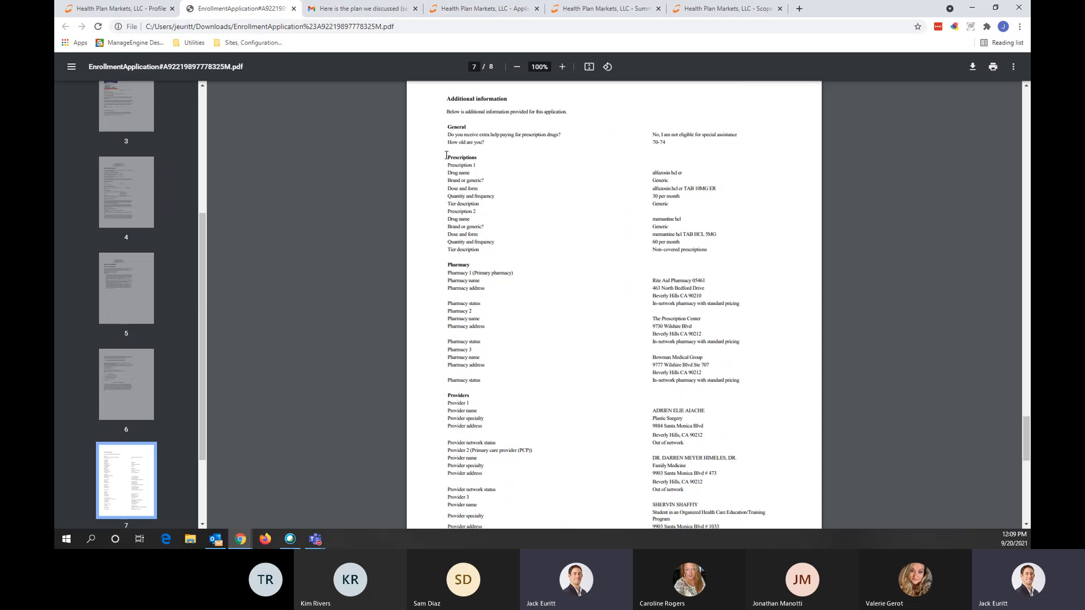
scroll(506, 258, down, 1)
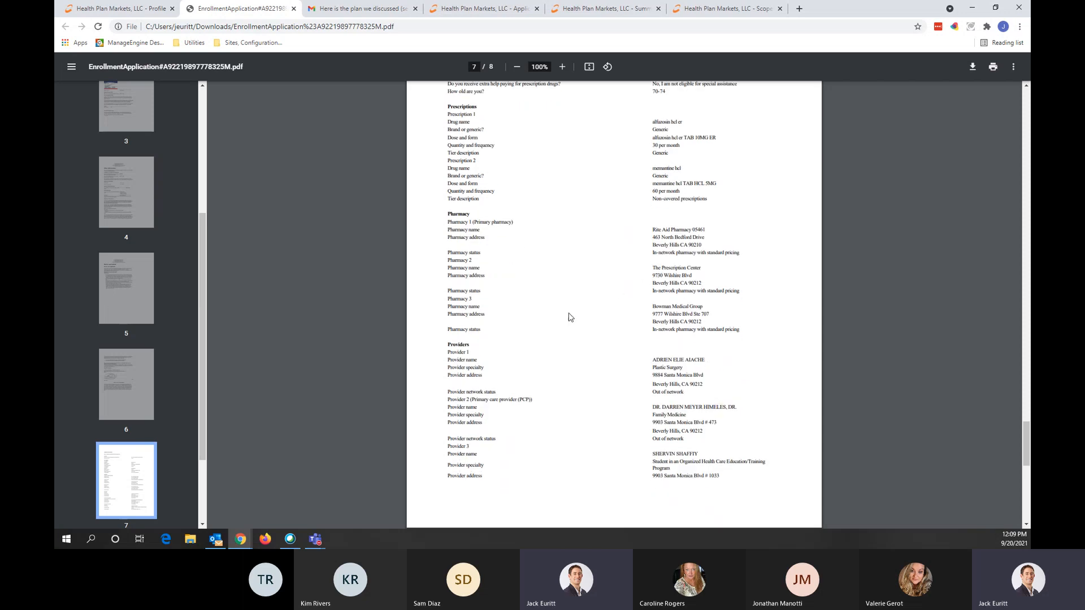
scroll(569, 317, down, 5)
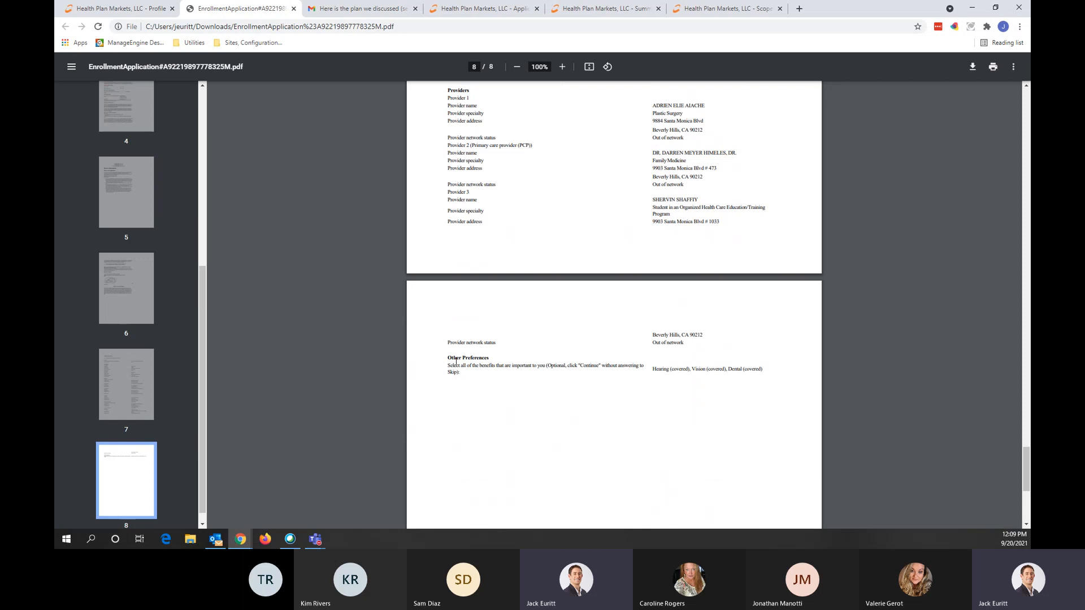